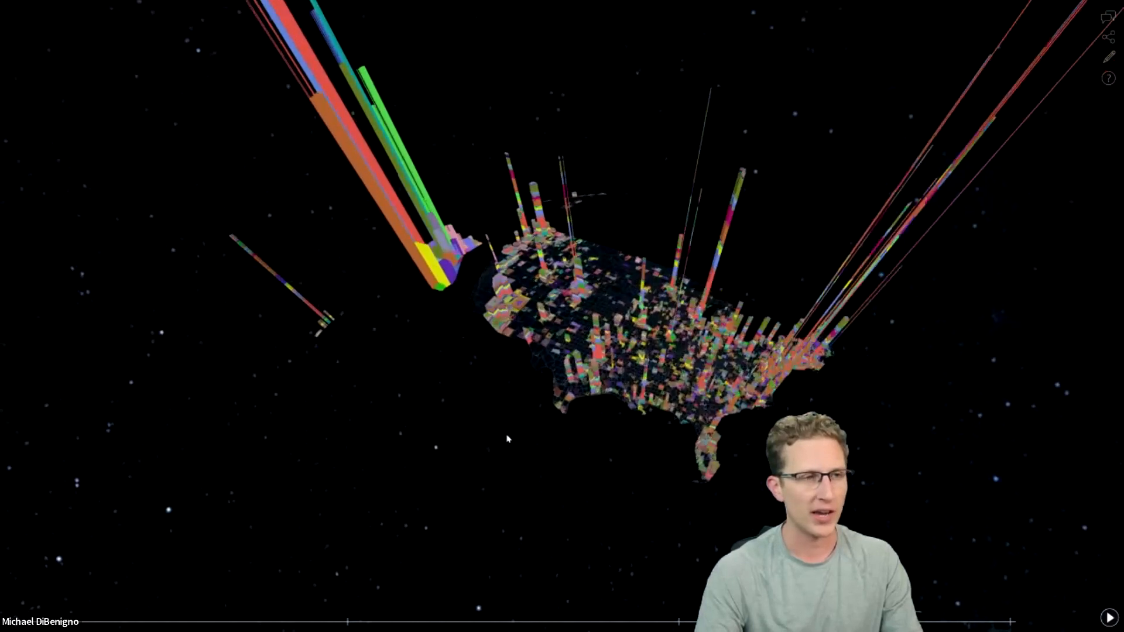
Advance the 3D migration story to its final moved-in versus moved-out comparison and open the visualization for editing.
drag(454, 414, 595, 516)
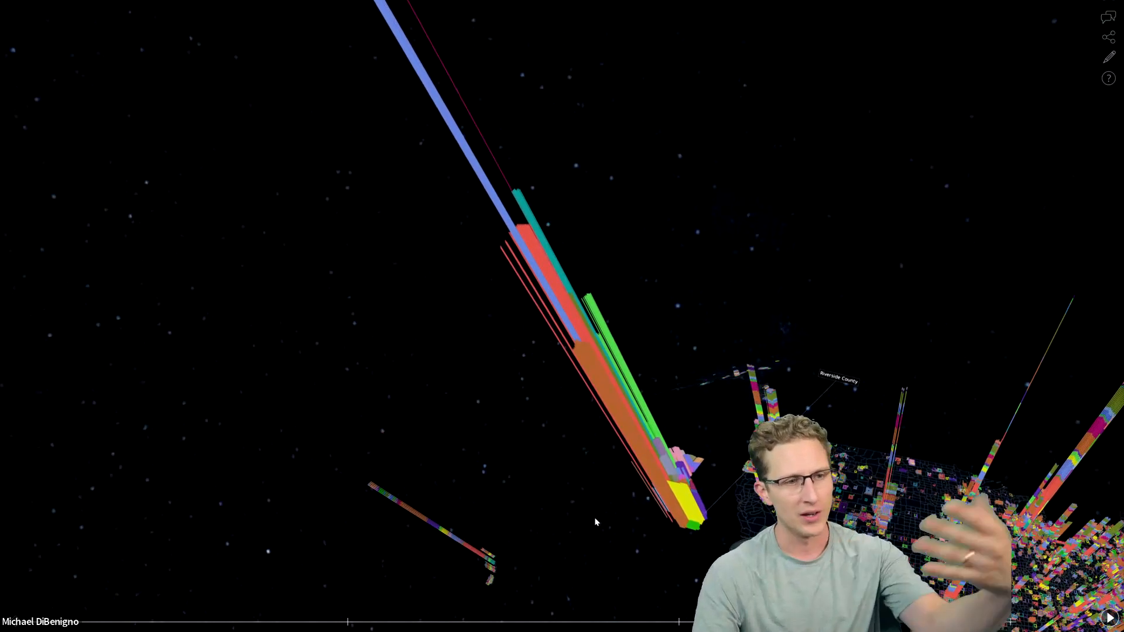
drag(593, 501, 600, 486)
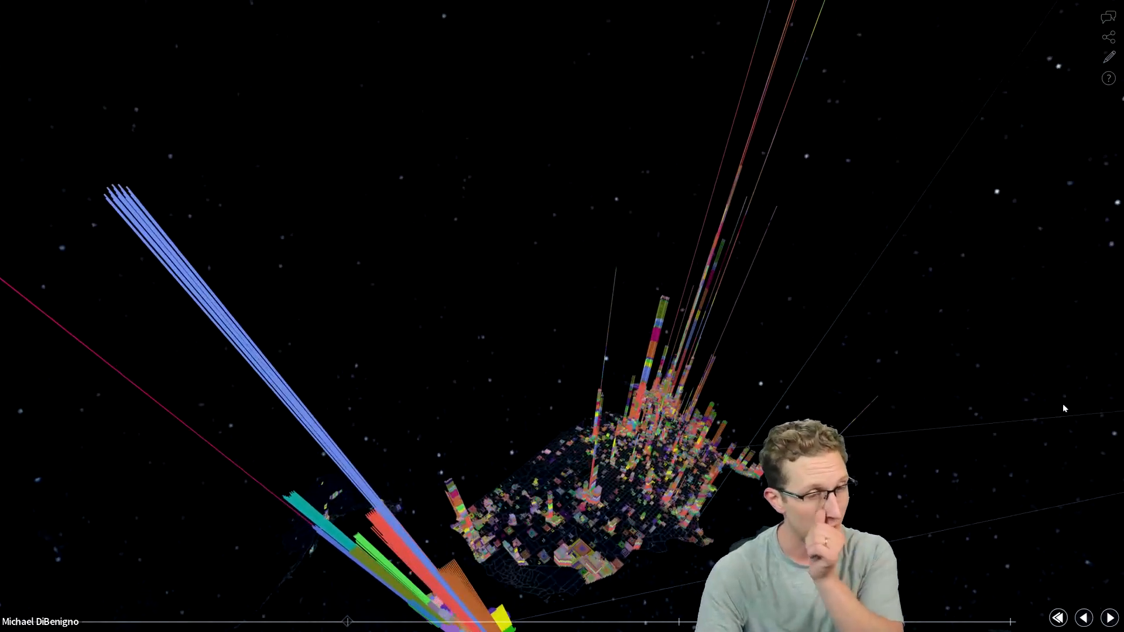
click(1111, 617)
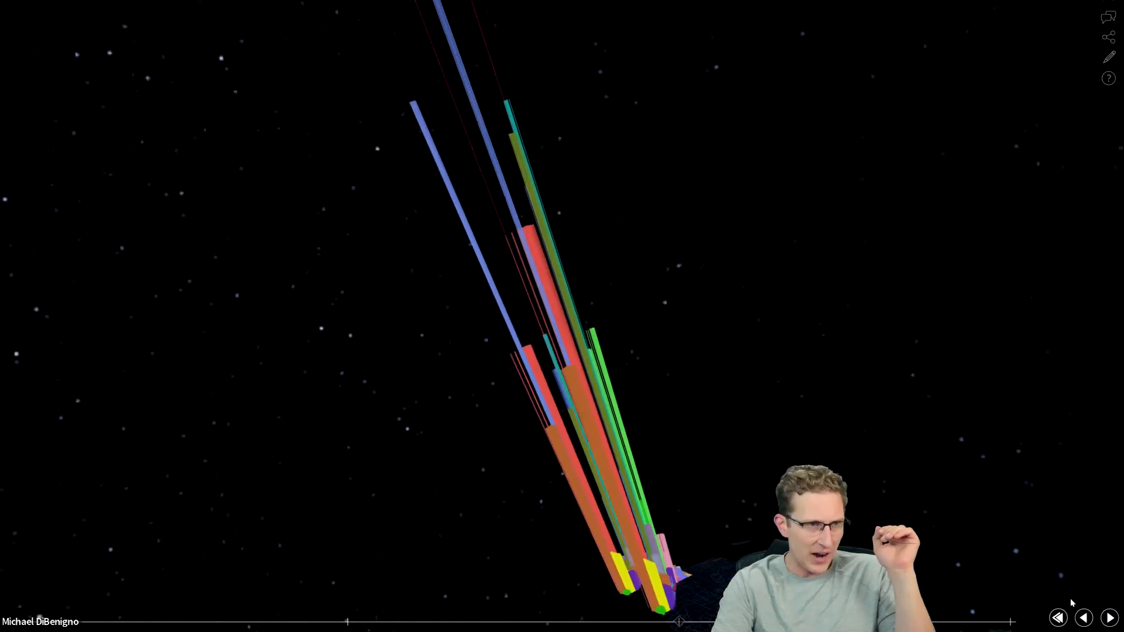
click(1109, 617)
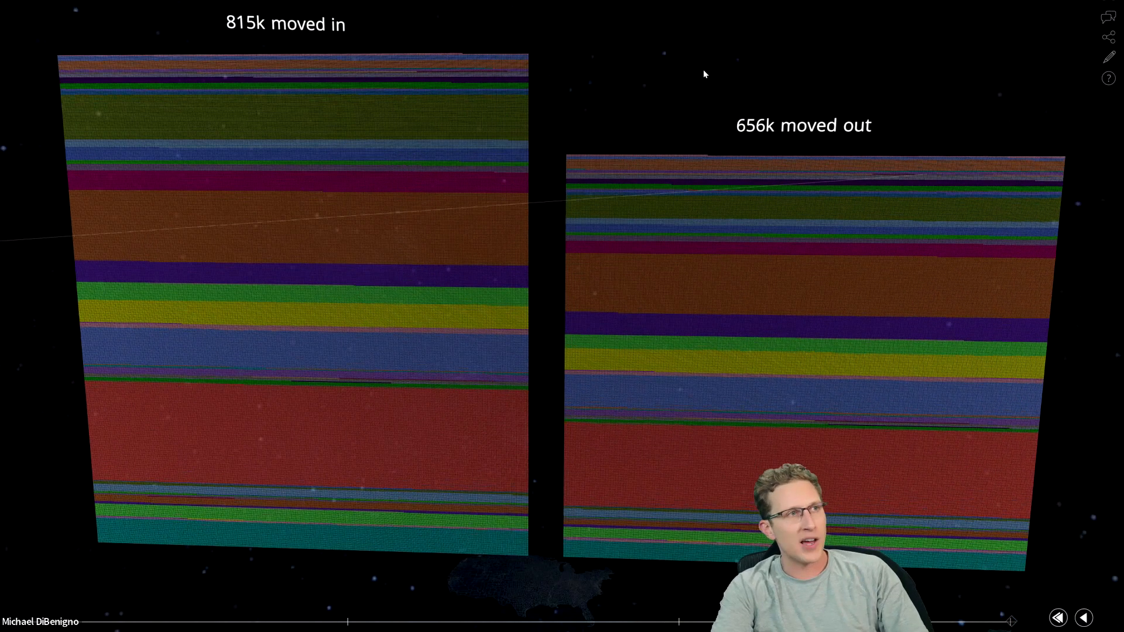
click(1108, 60)
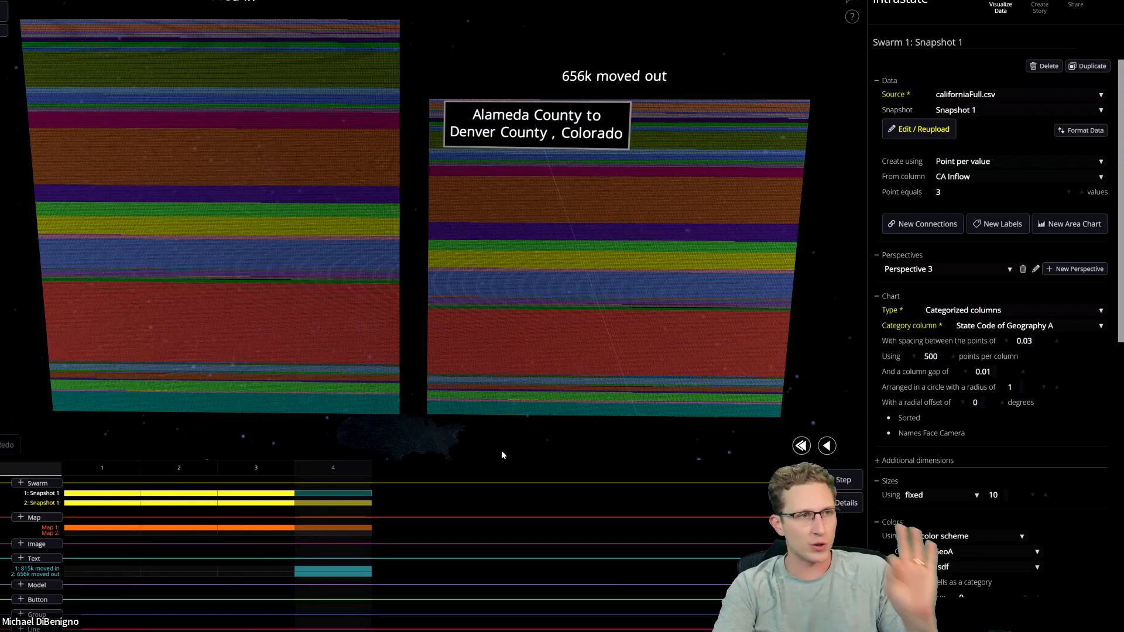
click(278, 475)
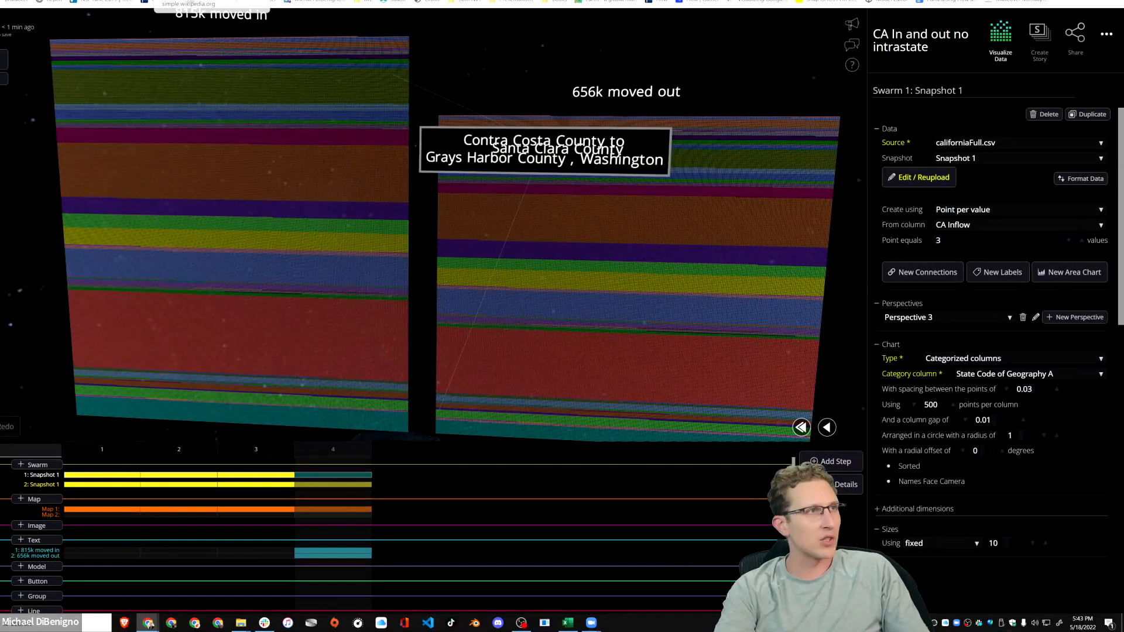
Switch to the Wikipedia list of counties in Delaware, view the county map enlarged and close it again.
click(190, 2)
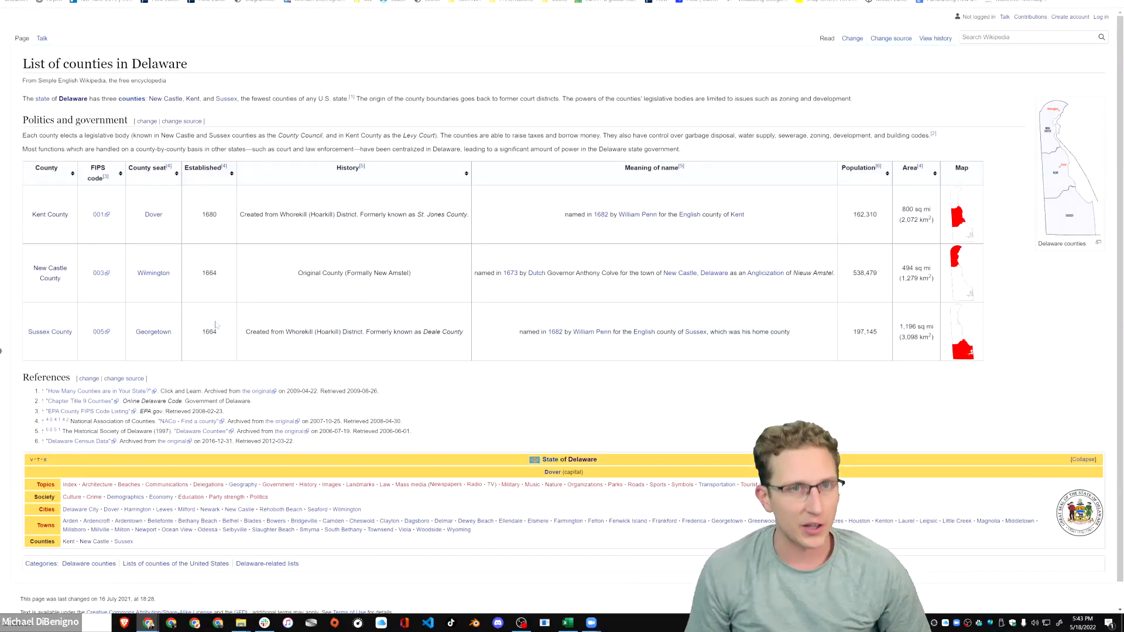
click(1069, 170)
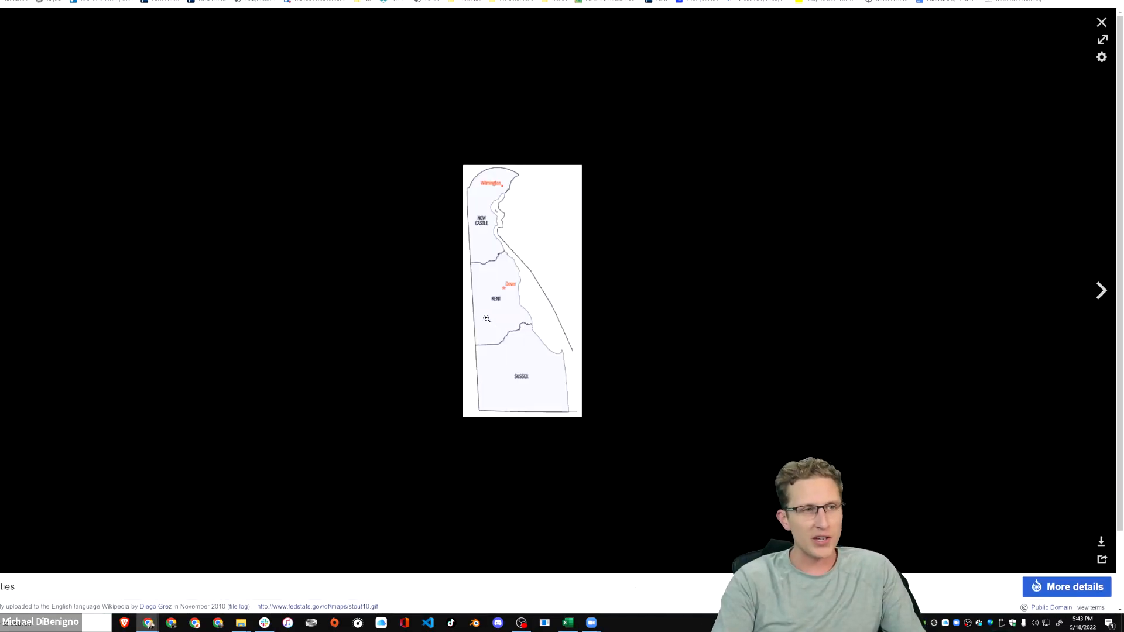
click(1101, 23)
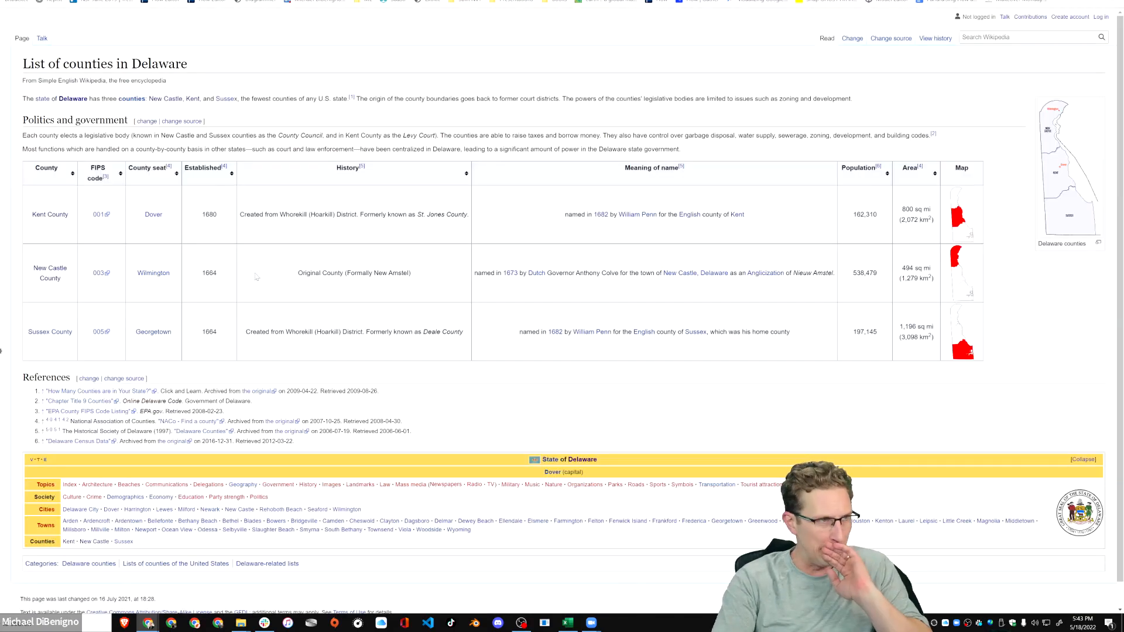
Switch to the Census Bureau page and review the County-to-County Migration Flows: 2015-2019 ACS heading and content.
click(180, 1)
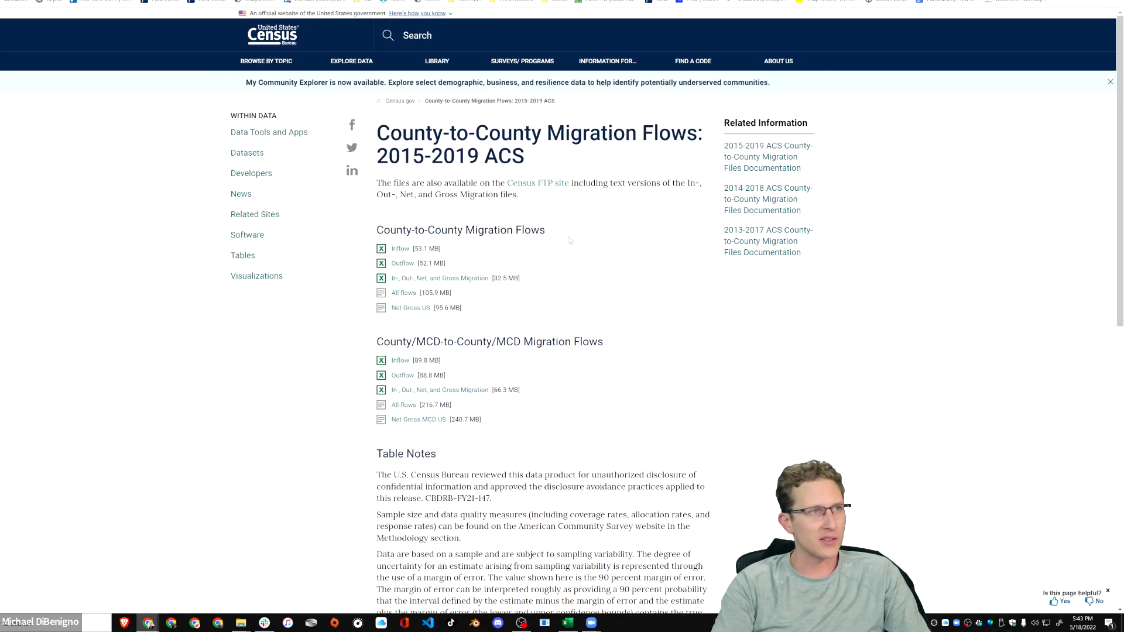
drag(390, 133, 654, 133)
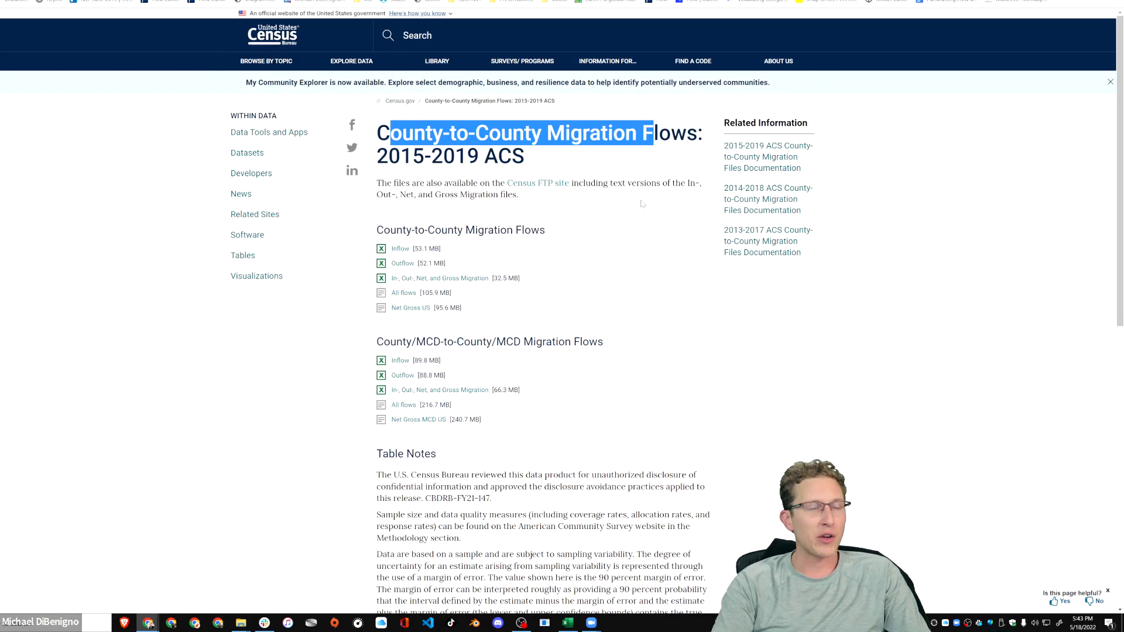
scroll(642, 204, down, 2)
scroll(536, 268, up, 2)
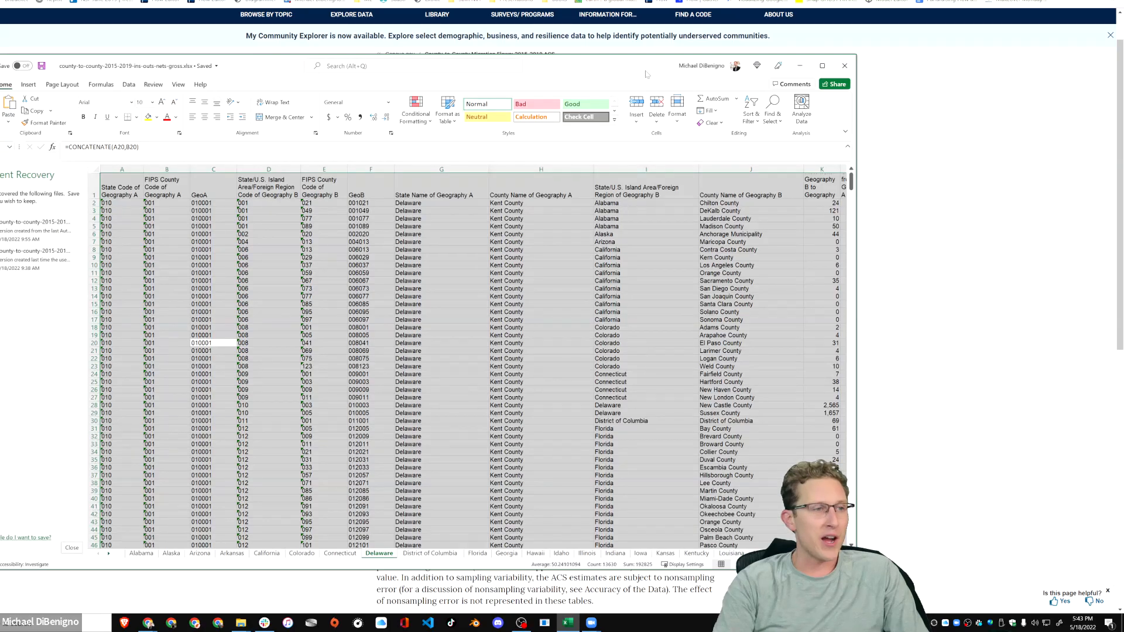
Maximize the county-to-county migration workbook in Excel and bring up the Connecticut sheet's data enlarged for reading.
double_click(620, 66)
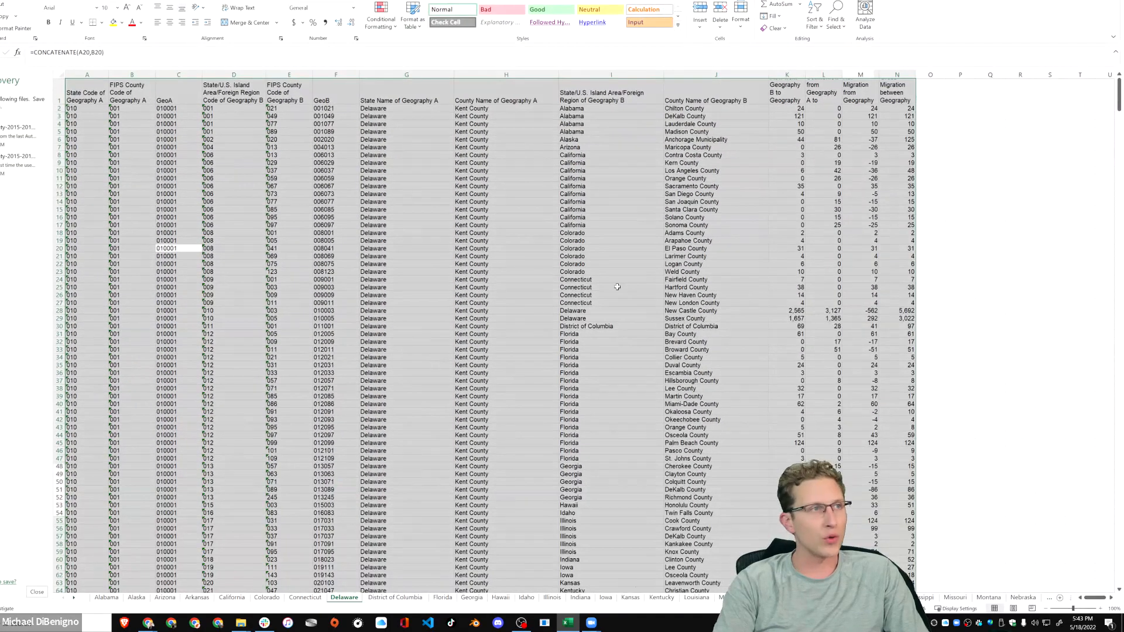
click(616, 284)
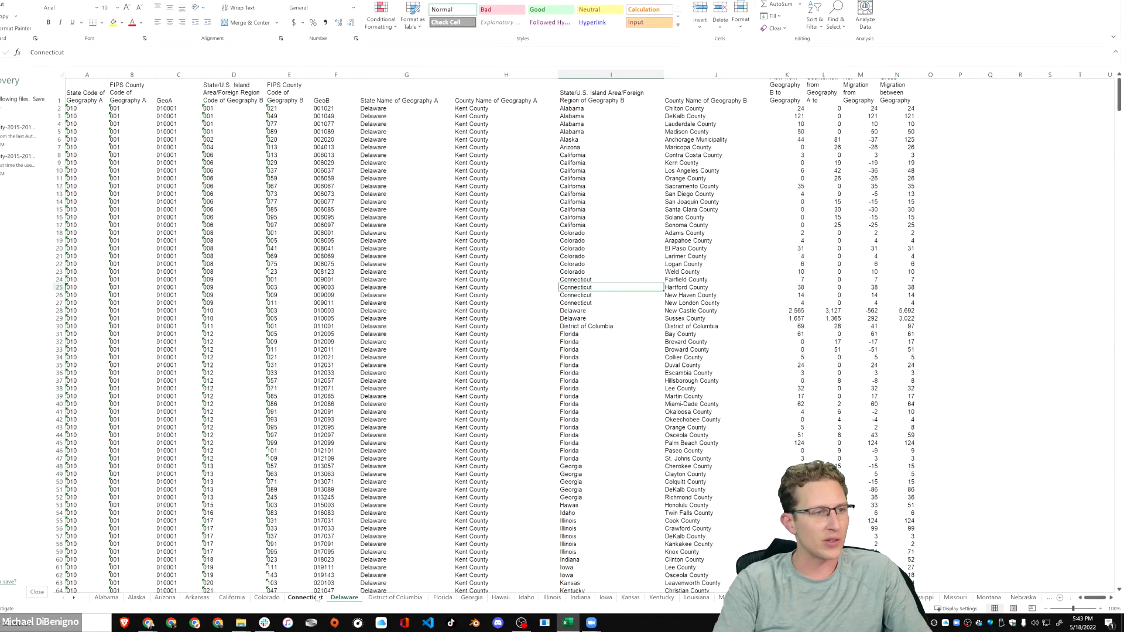
click(305, 597)
click(37, 592)
click(141, 115)
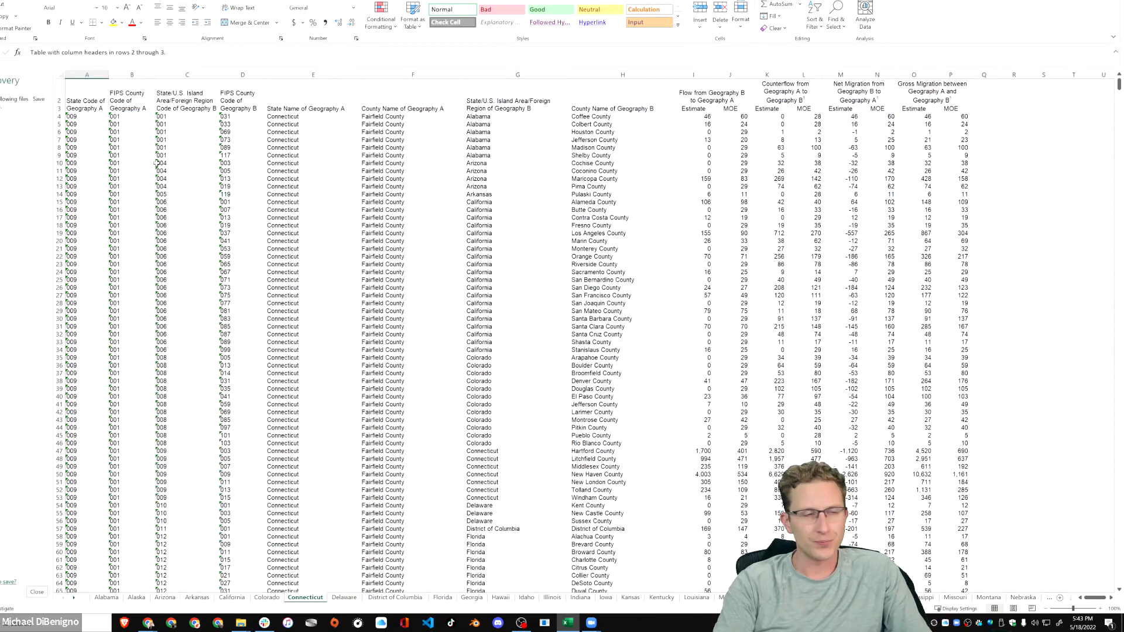
click(196, 187)
ctrl+scroll(195, 304, up, 3)
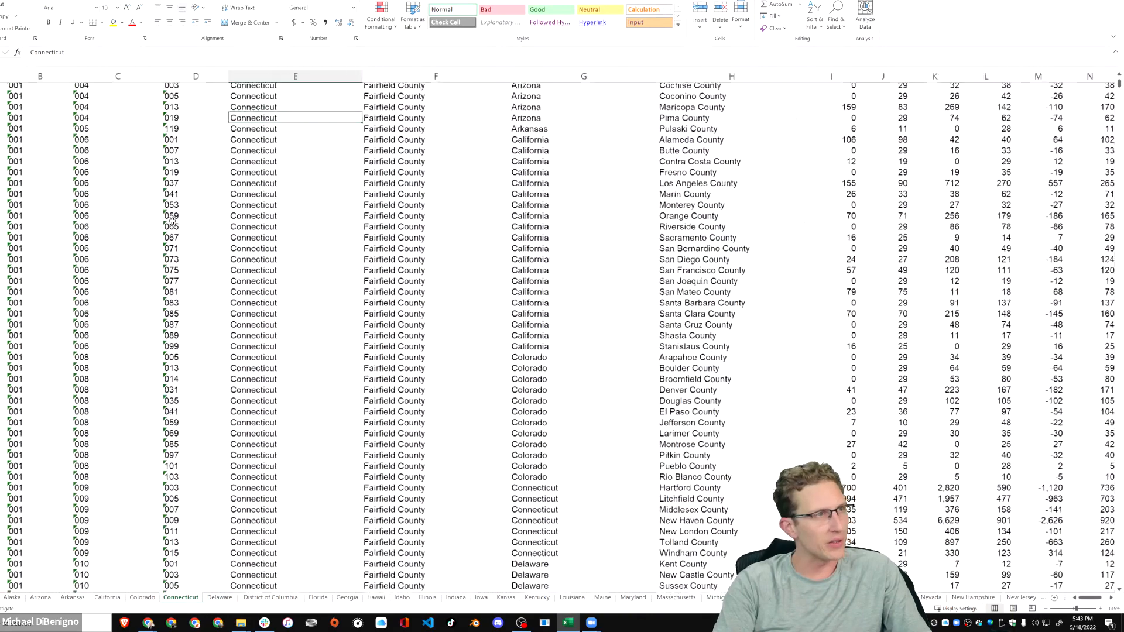
Go through the Connecticut sheet's column headers from the geography codes to Gross Migration between Geography A and Geography B.
click(117, 112)
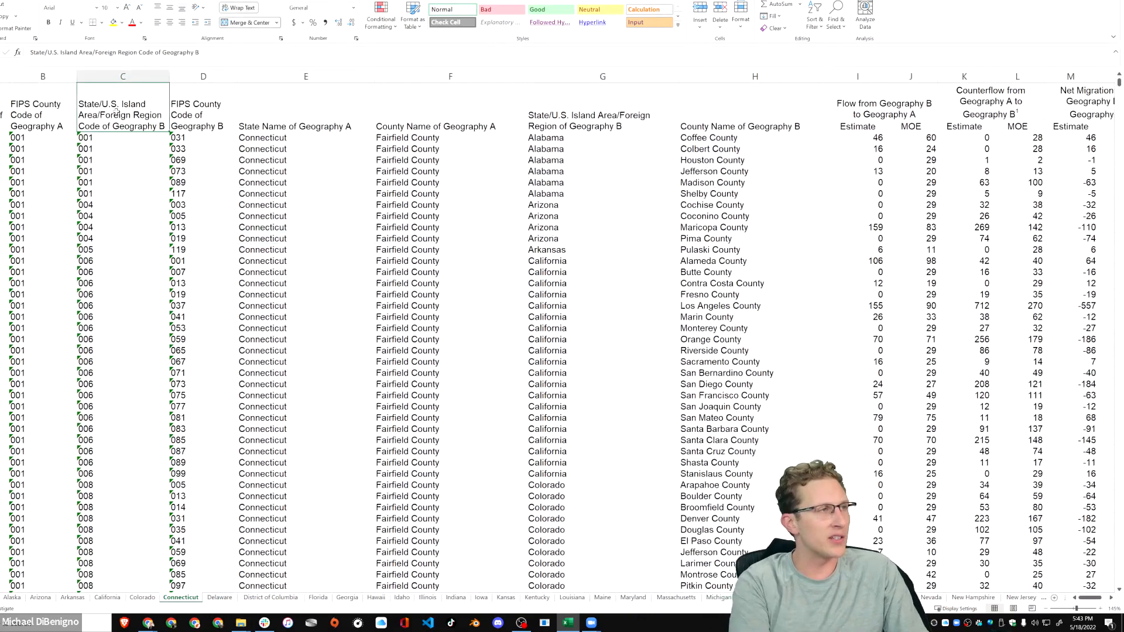
key(Left)
key(Left)
key(Right)
key(Right)
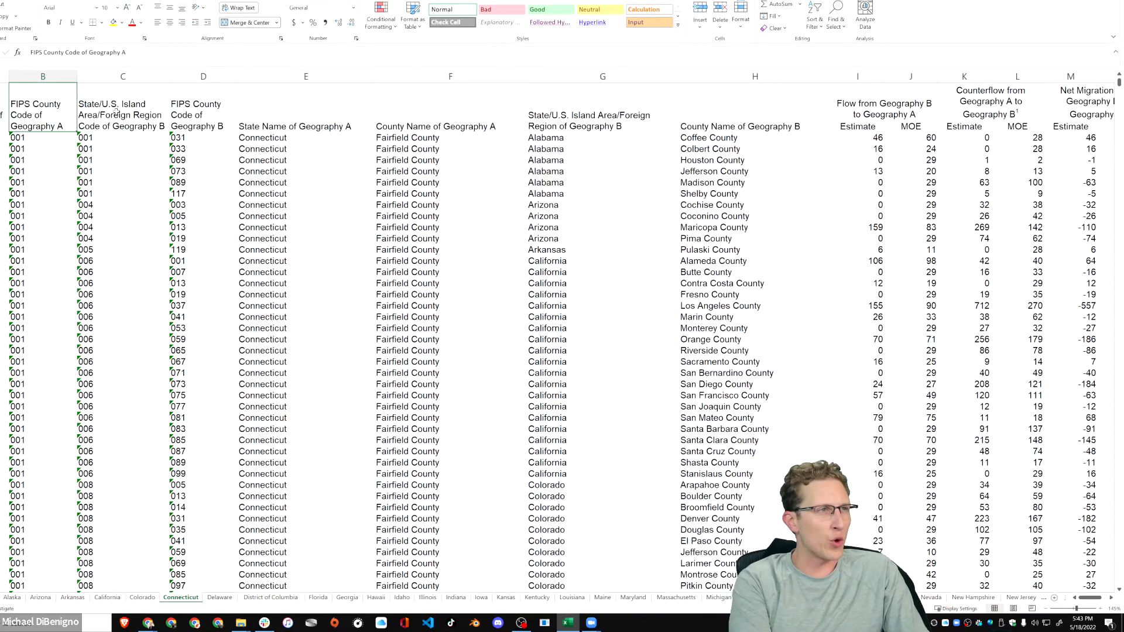
key(Right)
key(Right)
key(Right)
key(Right)
key(Right)
key(Right)
key(Right)
key(Right)
key(Right)
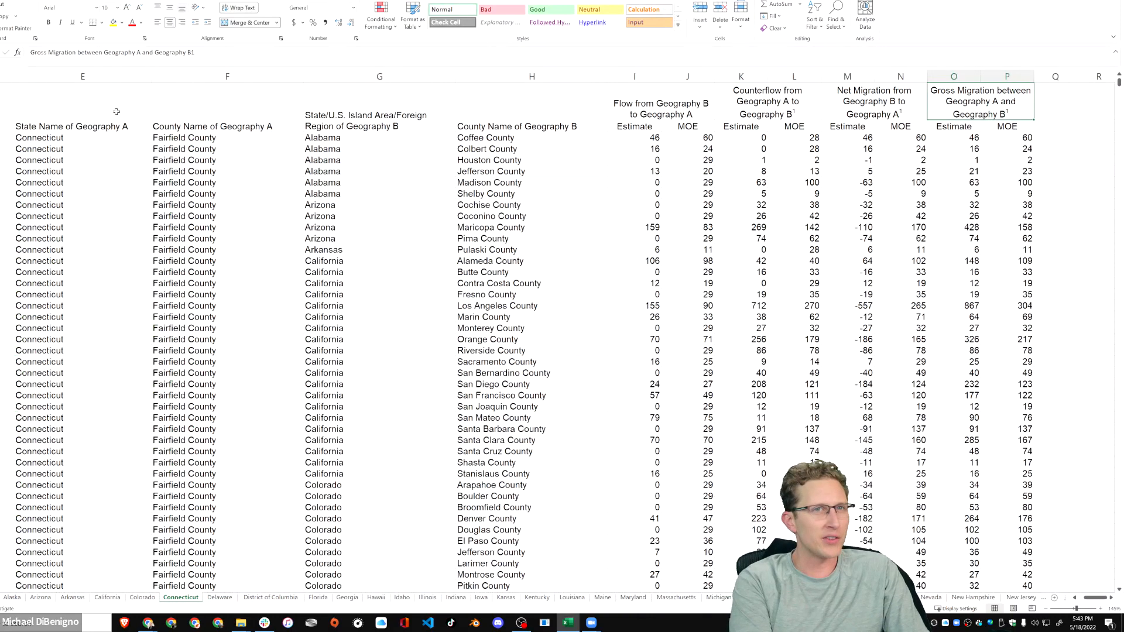
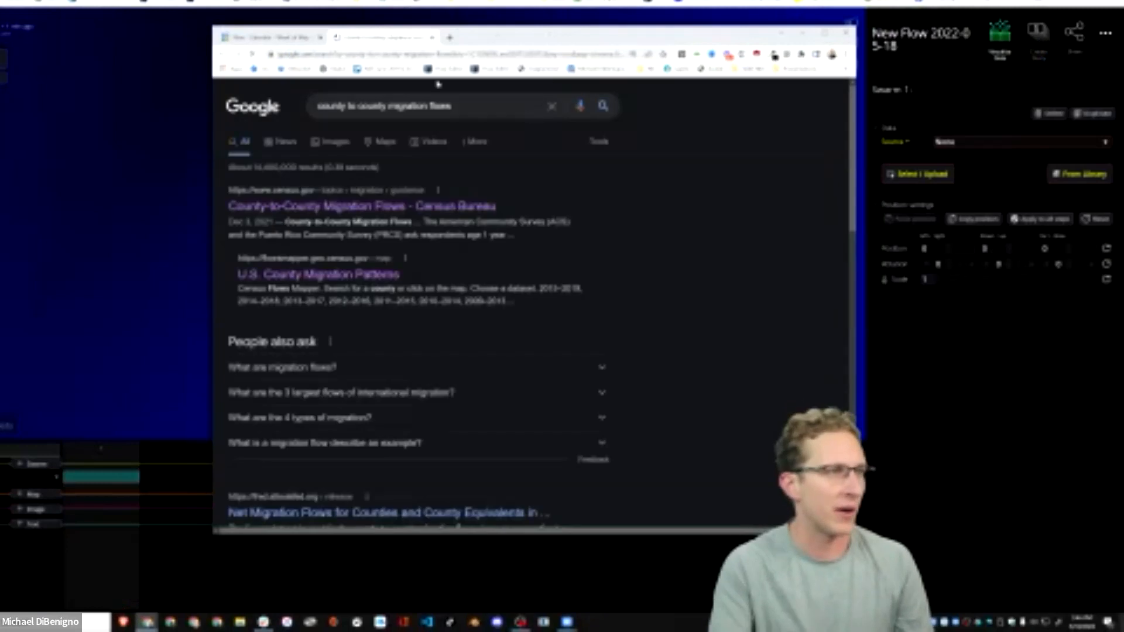
Open the Census Bureau's County-to-County Migration Flows page from the search results and widen the browser window.
click(401, 207)
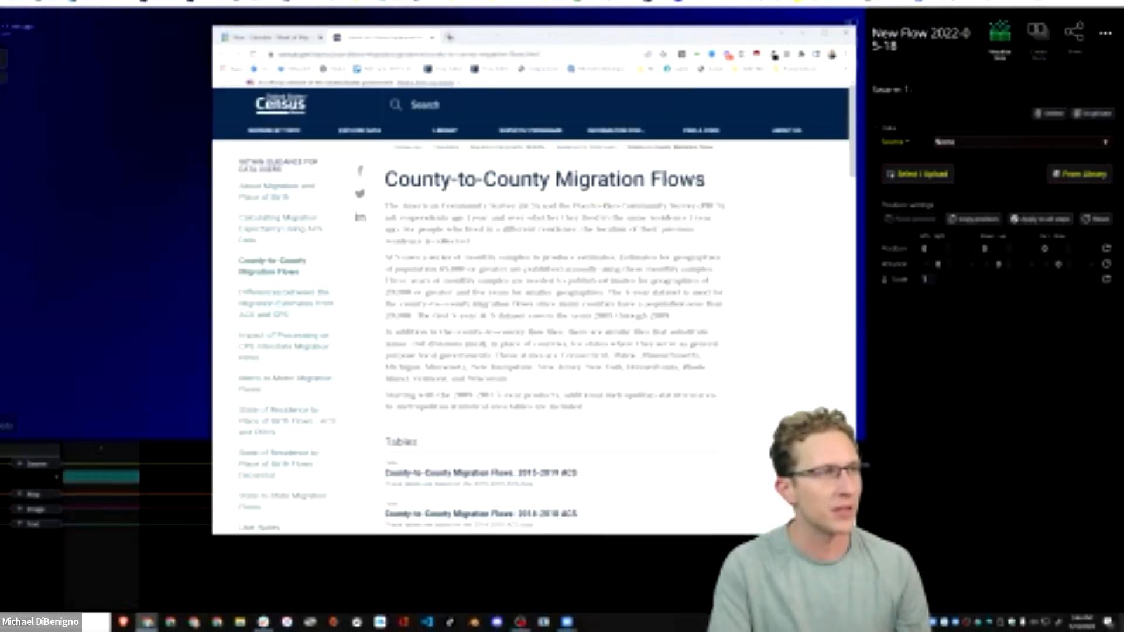
drag(550, 42, 545, 33)
drag(856, 282, 970, 275)
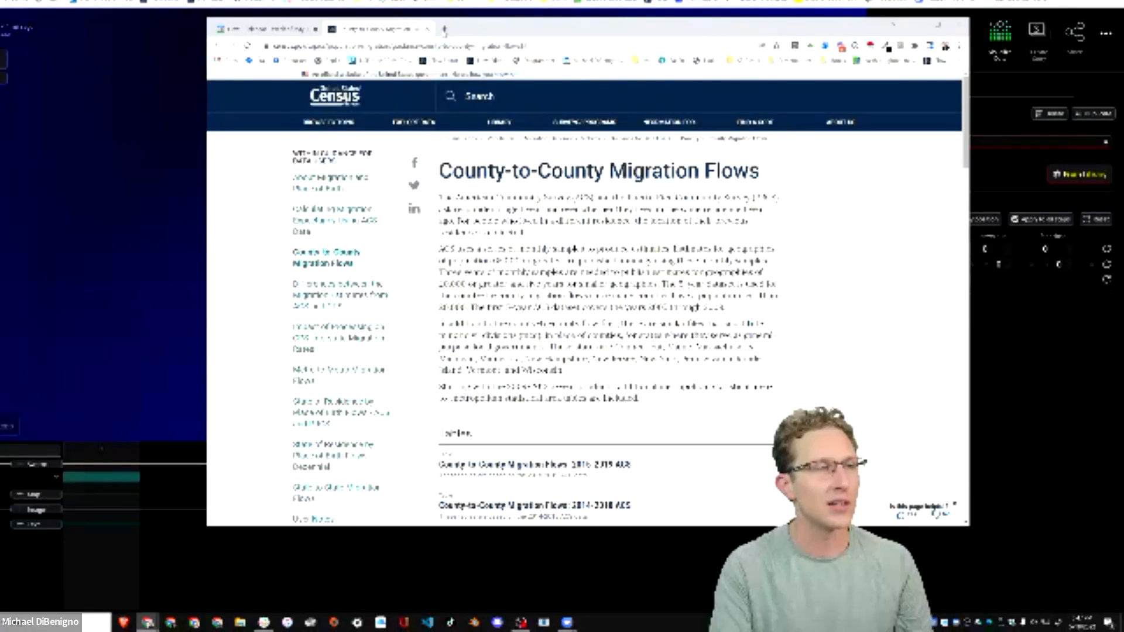
Open the Delaware Google Sheets file in a new tab and examine its geography and migration columns and single header row.
click(444, 28)
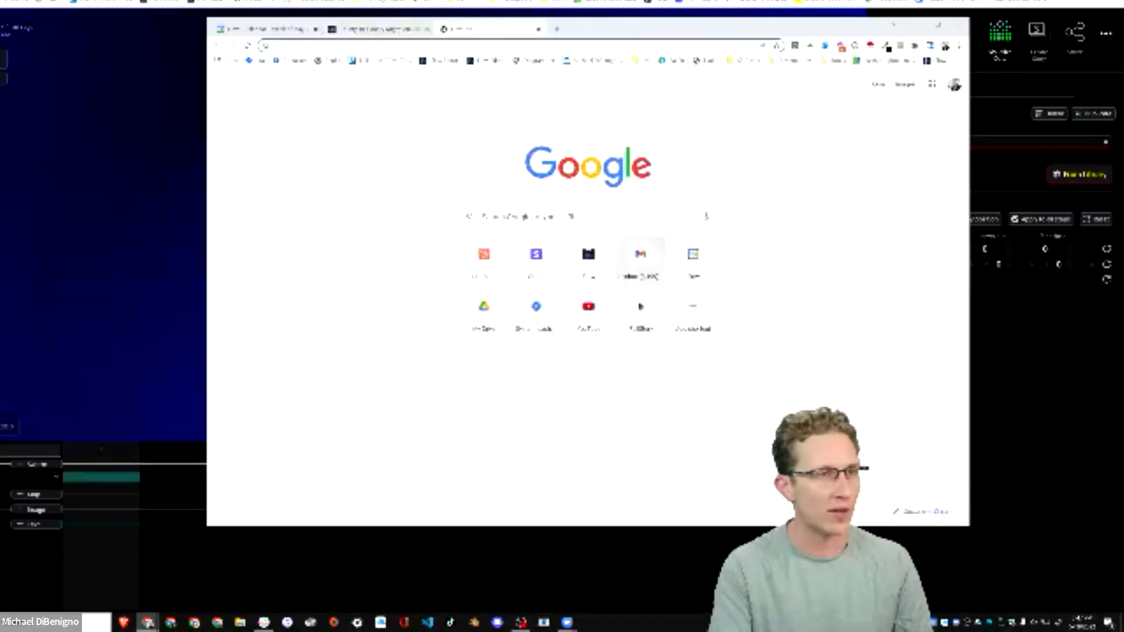
click(524, 417)
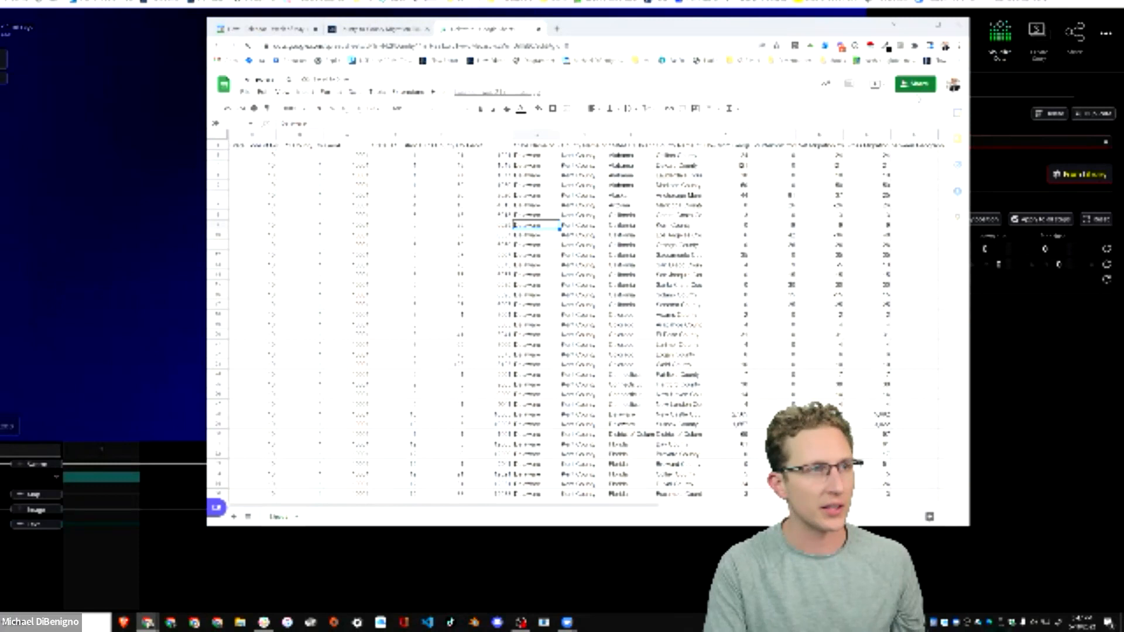
click(536, 415)
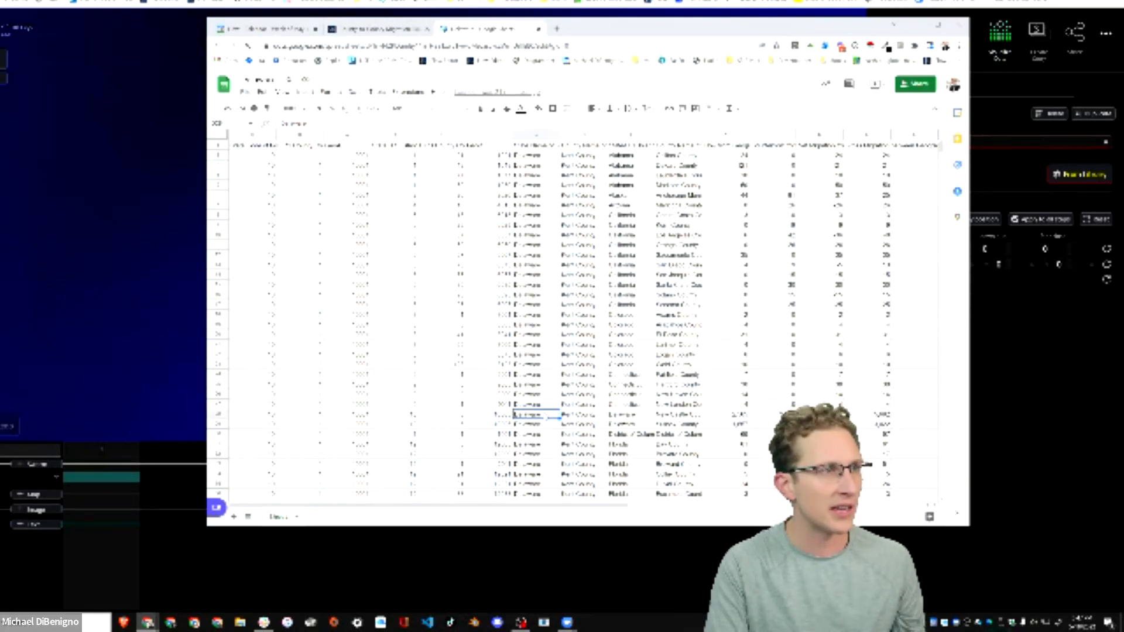
click(347, 155)
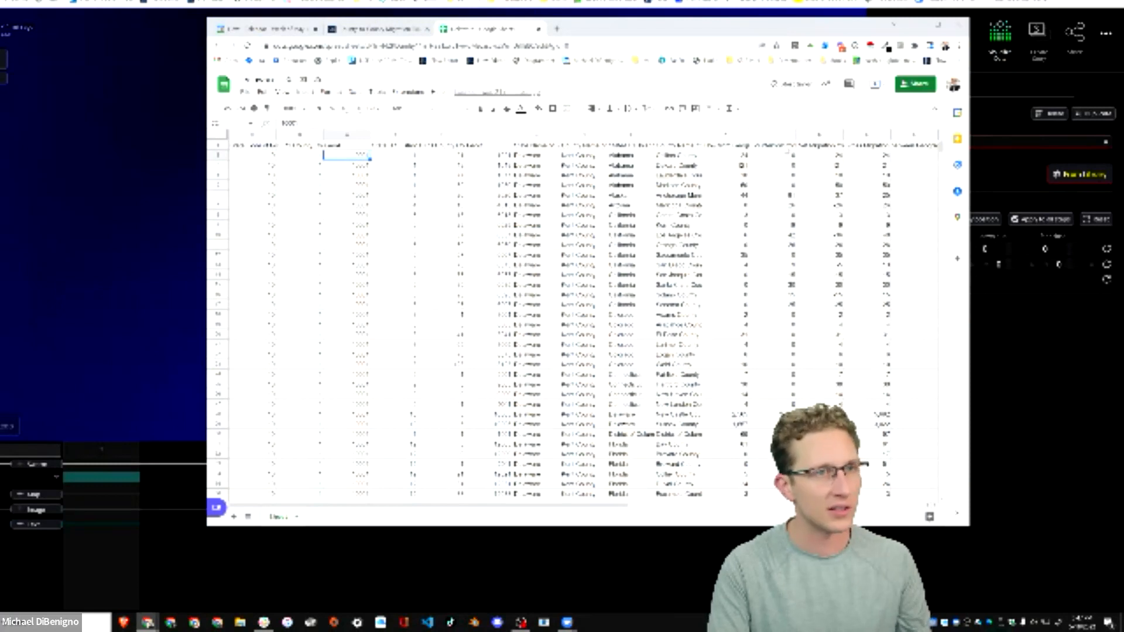
click(894, 147)
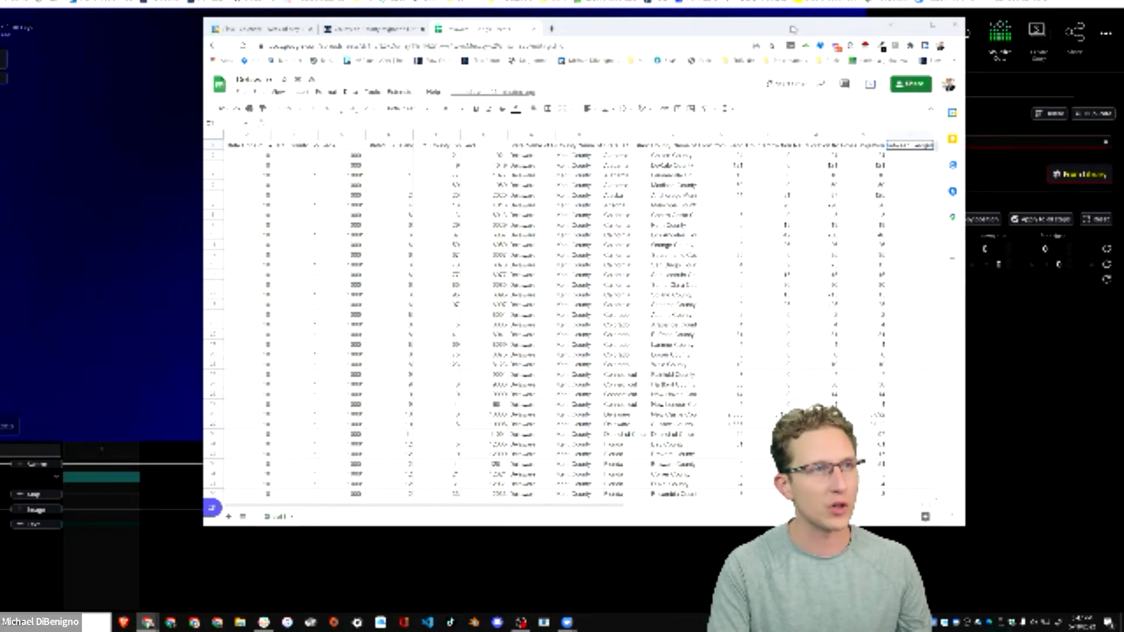
drag(865, 34, 821, 47)
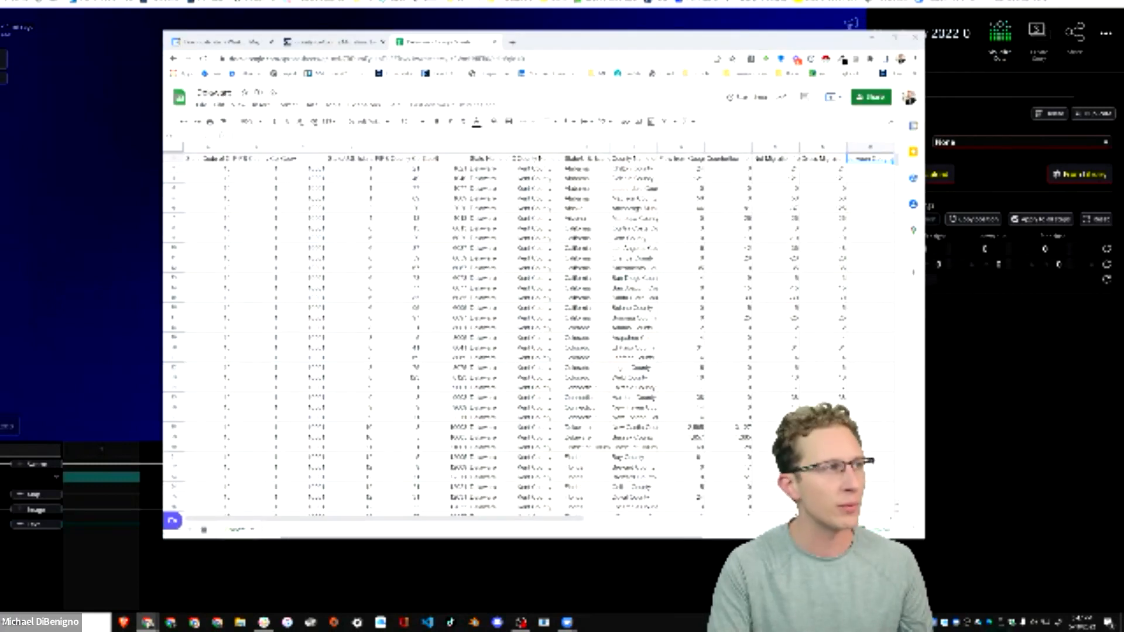
click(175, 158)
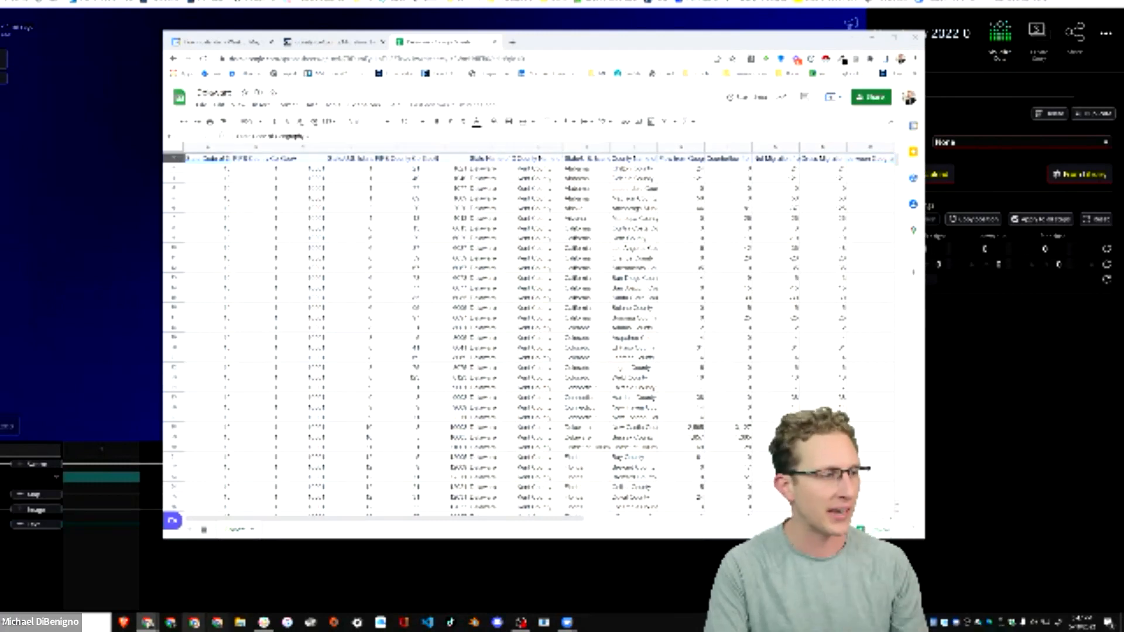
Open the county-to-county migration workbook in Excel, show its Connecticut sheet and maximize the window.
key(super)
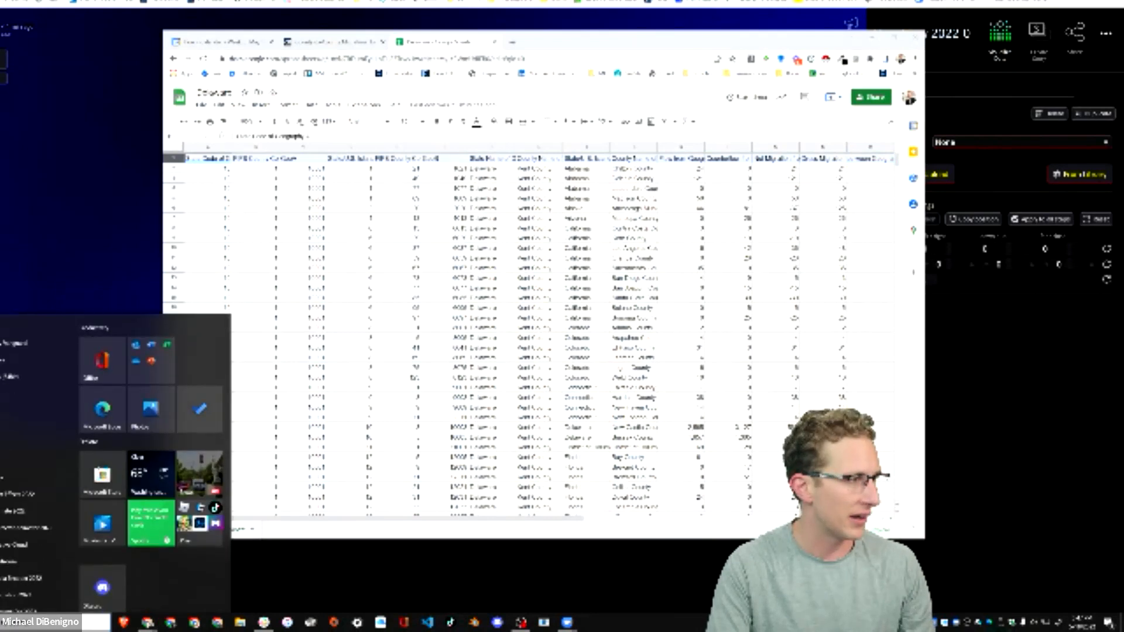
click(515, 579)
click(76, 622)
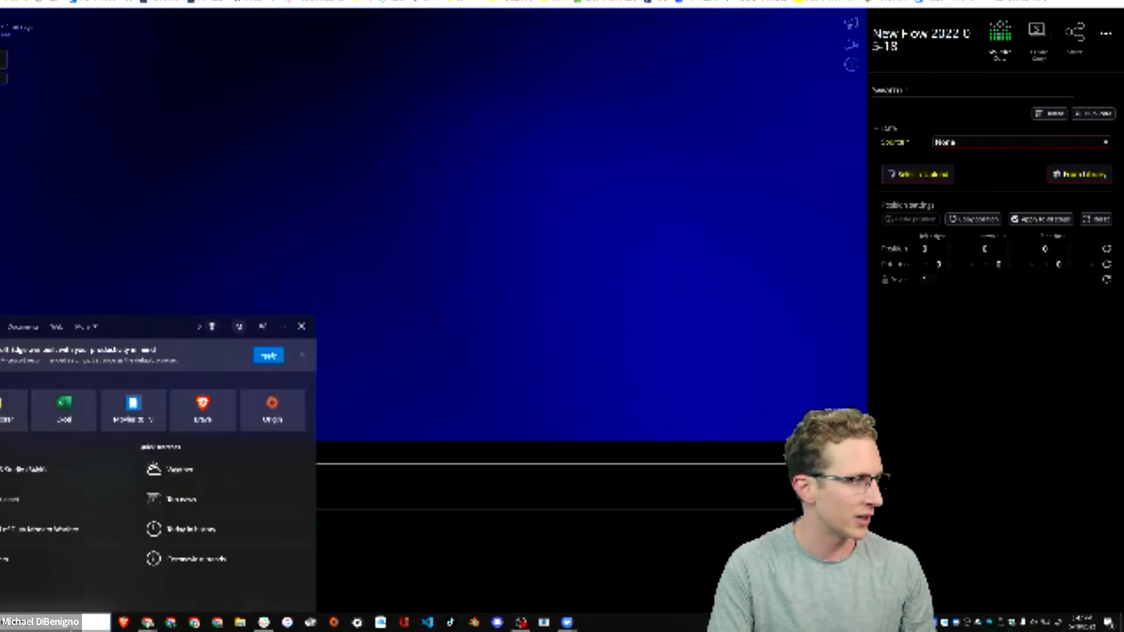
click(71, 413)
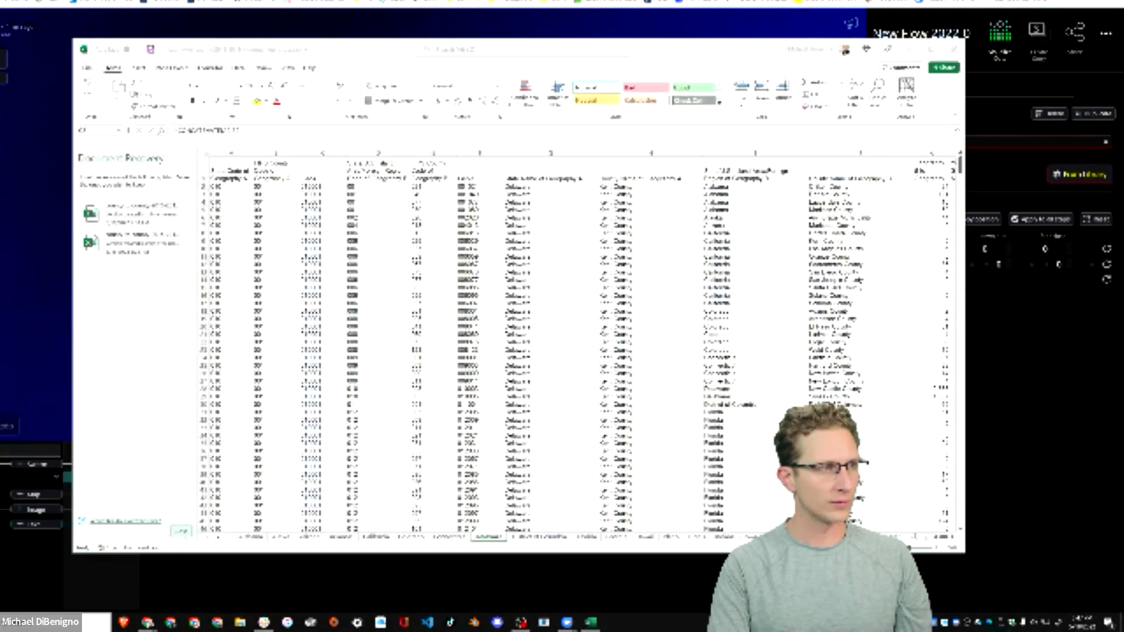
click(326, 536)
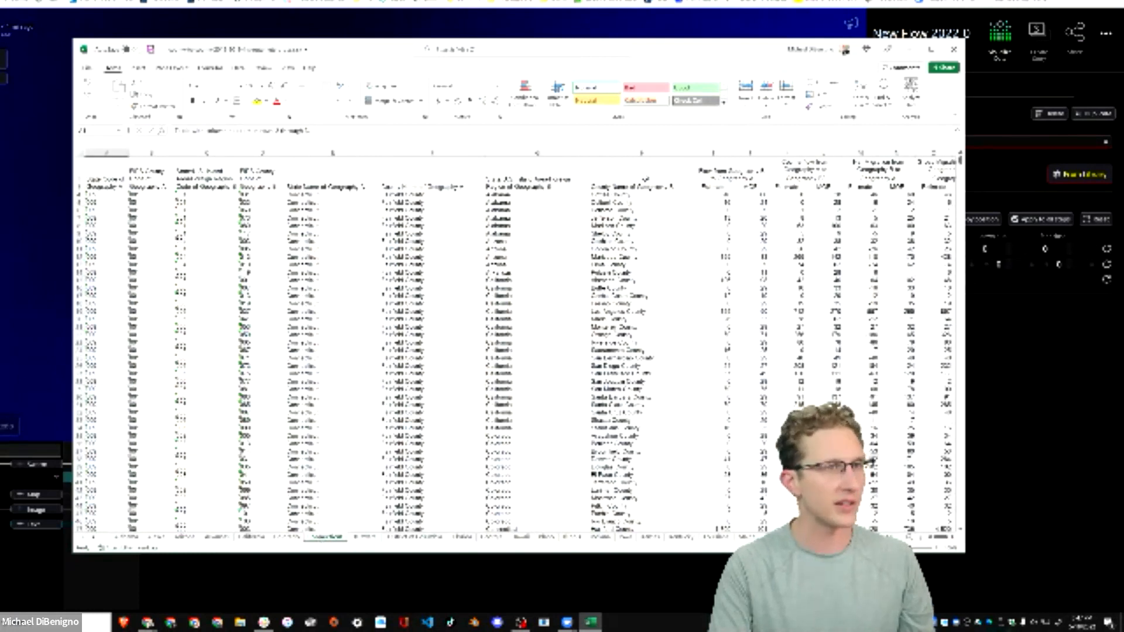
click(931, 49)
Unmerge the Connecticut sheet's header cells across all columns through Gross Migration.
click(808, 92)
drag(832, 107, 3, 106)
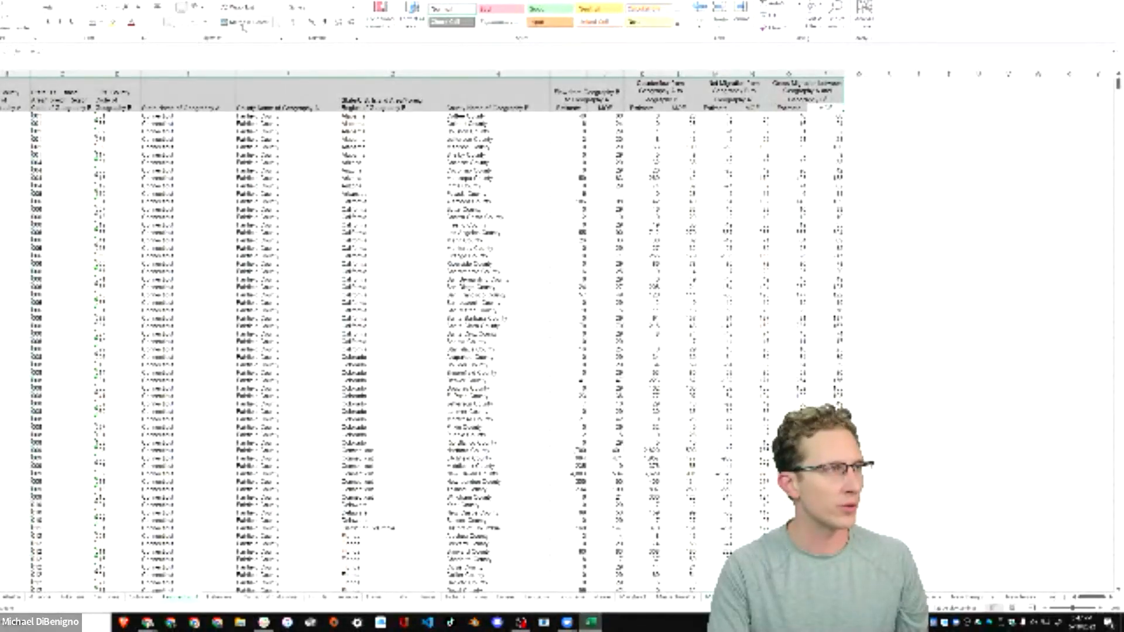
click(242, 24)
click(918, 108)
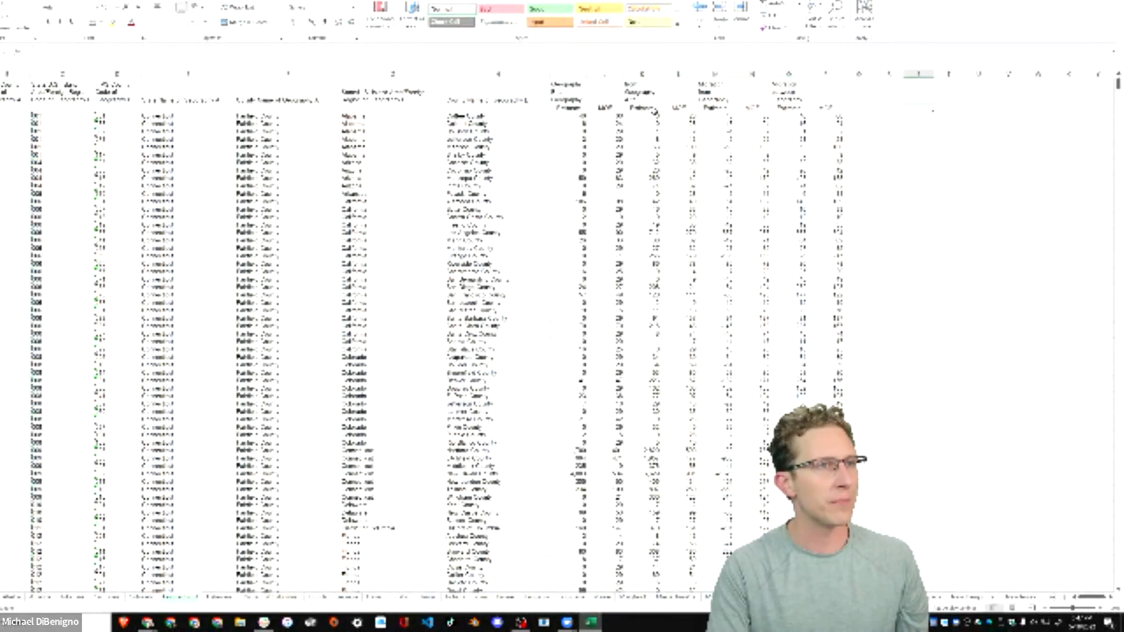
Delete the Estimate/MOE subheading row below the Connecticut sheet's column headers and the title rows above them.
key(shift+space)
right_click(0, 108)
key(ctrl+minus)
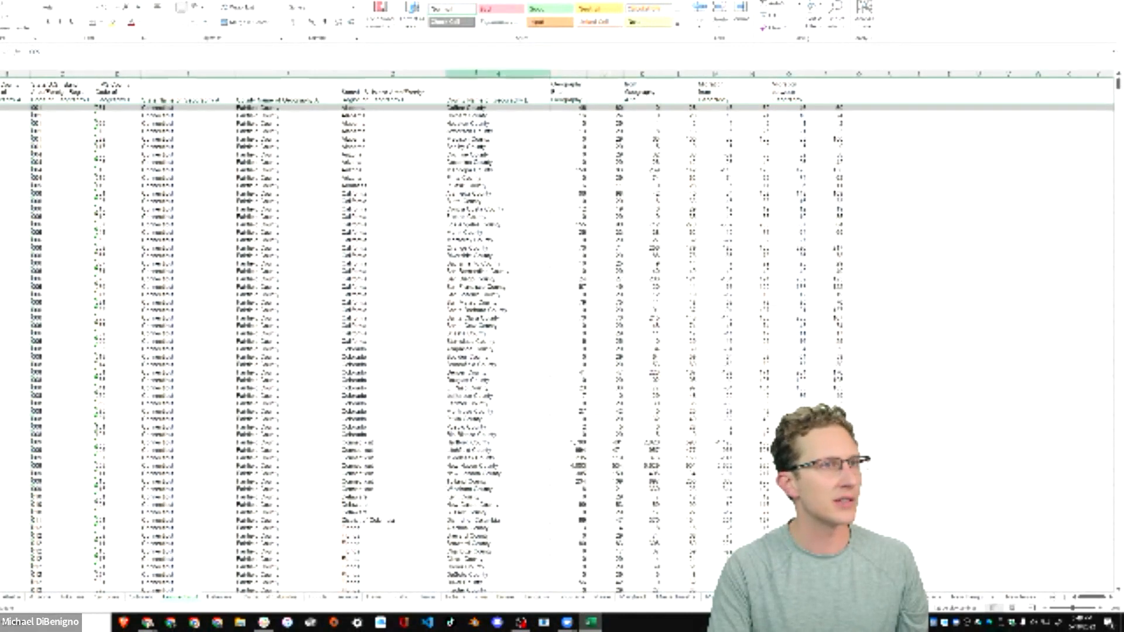
click(0, 91)
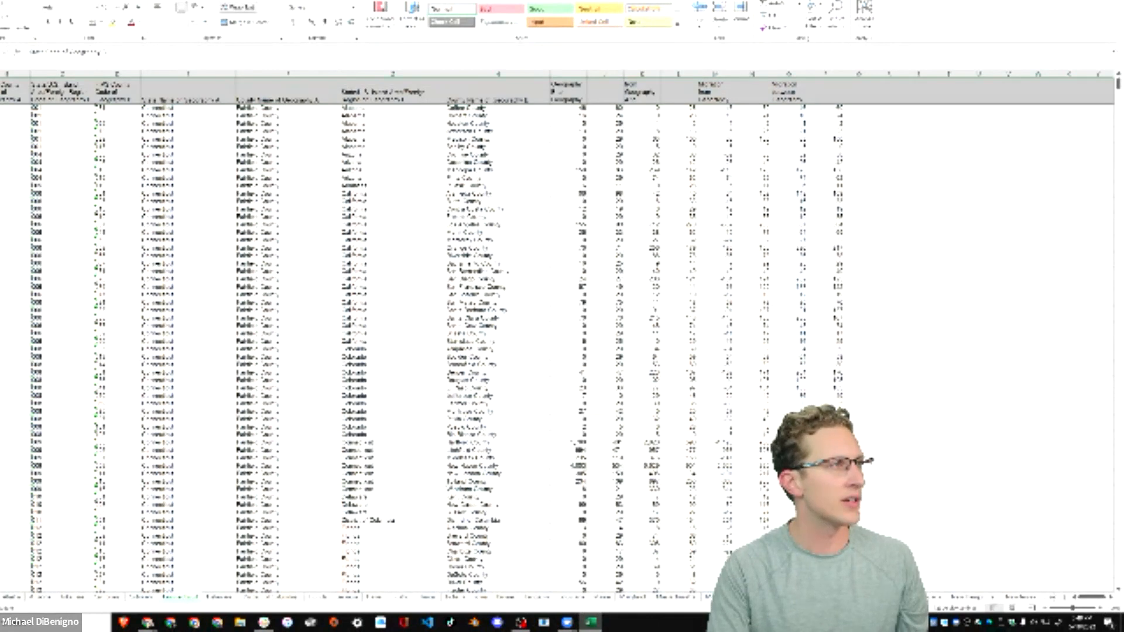
scroll(557, 335, up, 1)
click(0, 95)
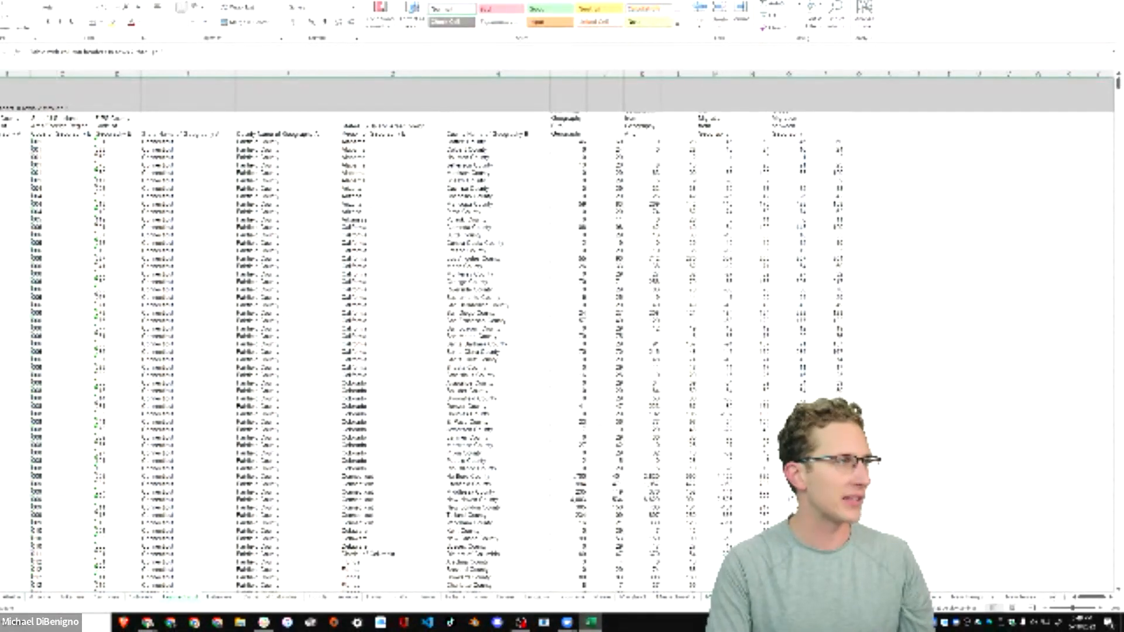
key(ctrl+minus)
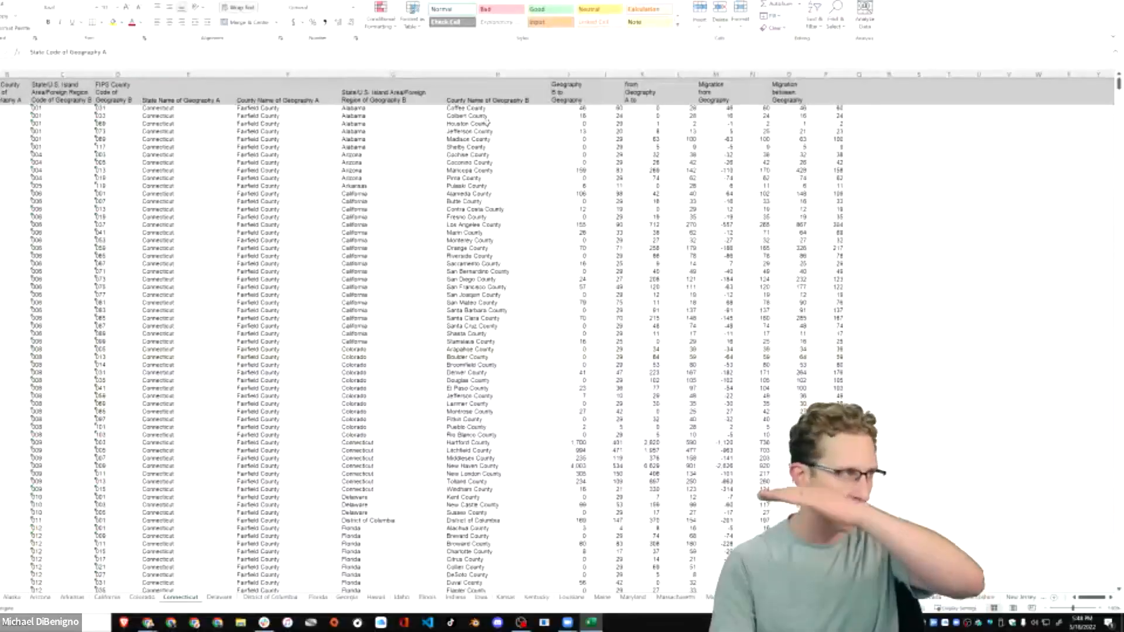
Delete the unlabelled margin-of-error column after Flow from Geography B to Geography A and select the next unlabelled column.
click(600, 90)
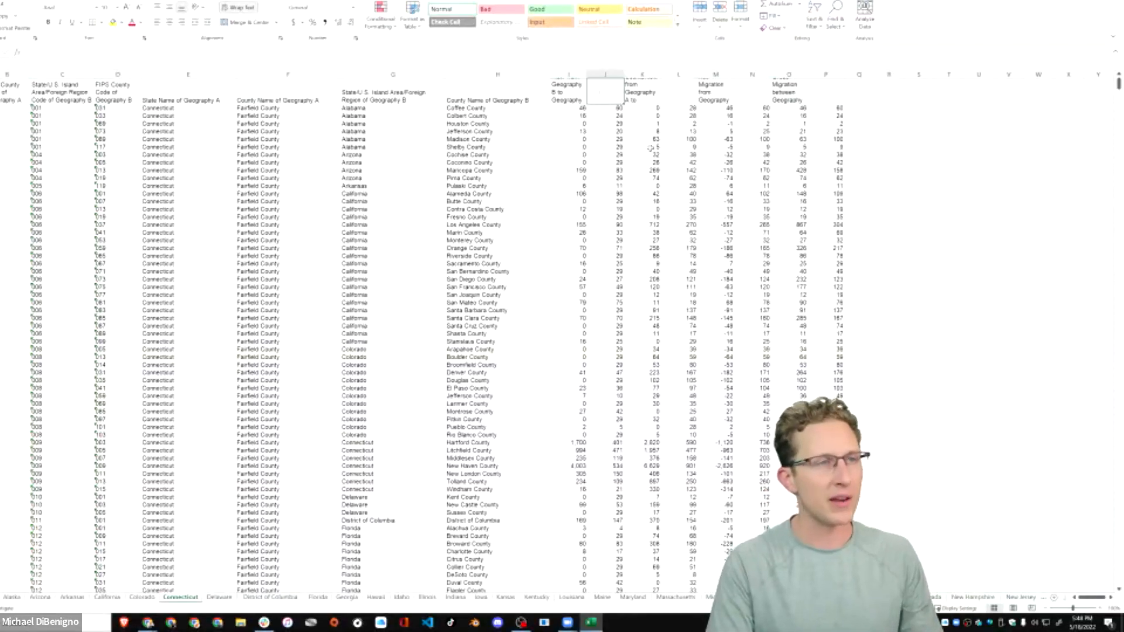
click(605, 74)
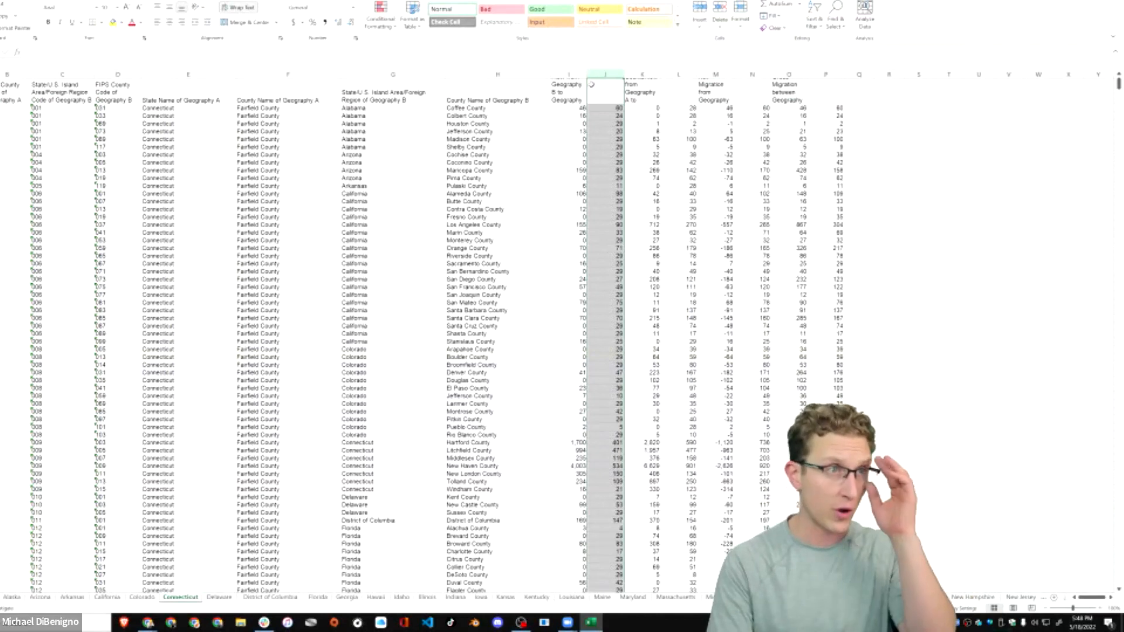
key(ctrl+shift+plus)
right_click(630, 70)
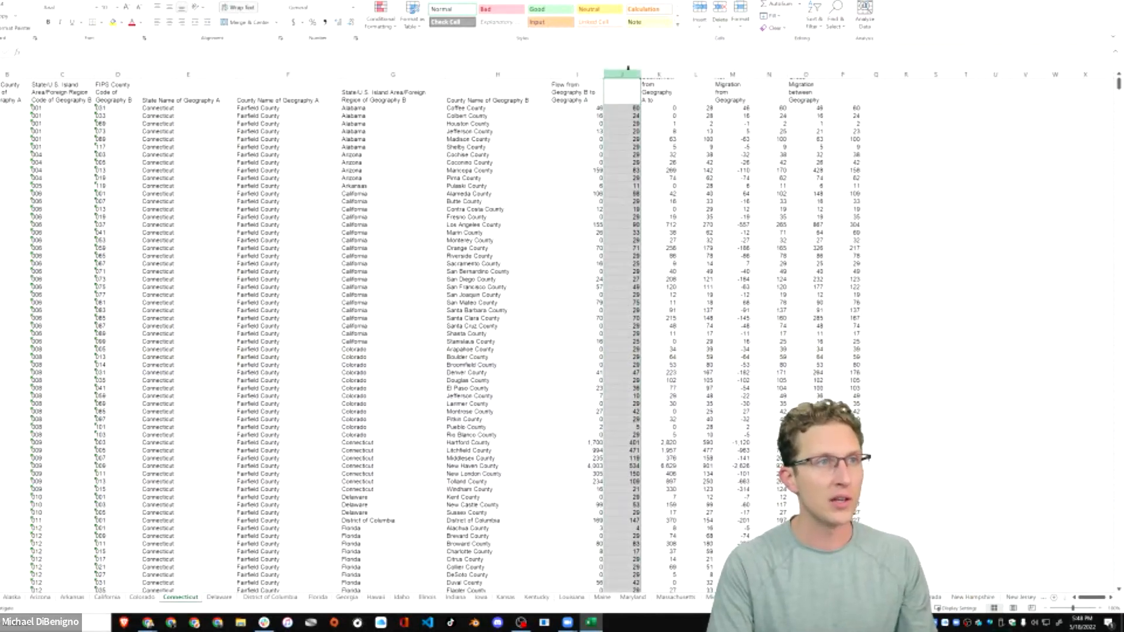
click(655, 164)
click(660, 75)
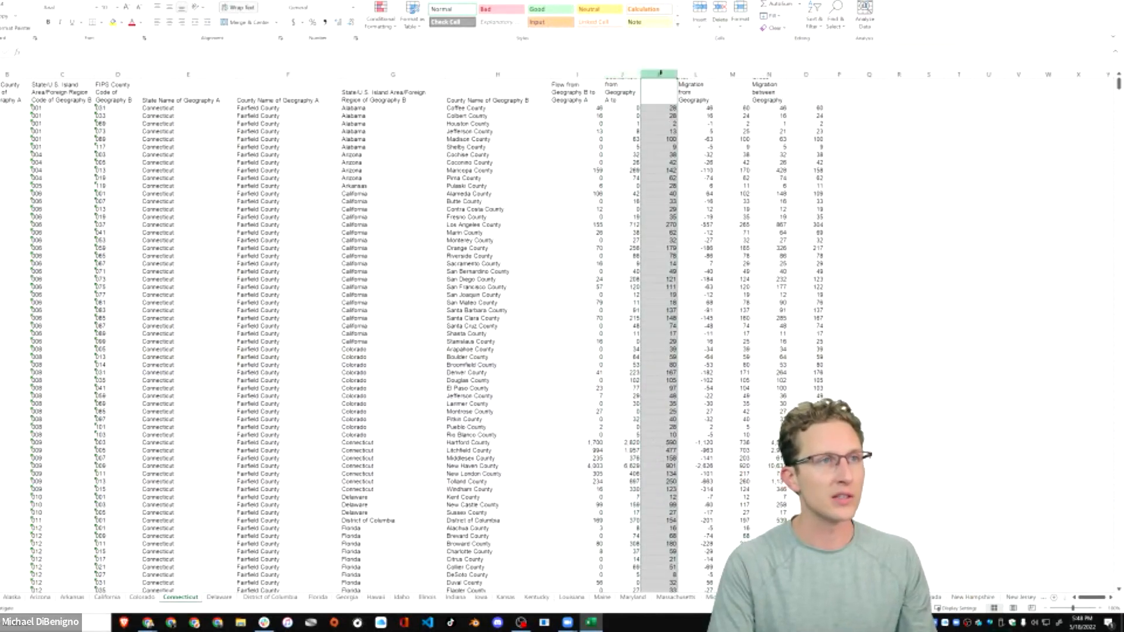
Switch to the Delaware Google Sheets file and copy its sharing link.
click(386, 346)
key(alt+Tab)
key(alt+Tab)
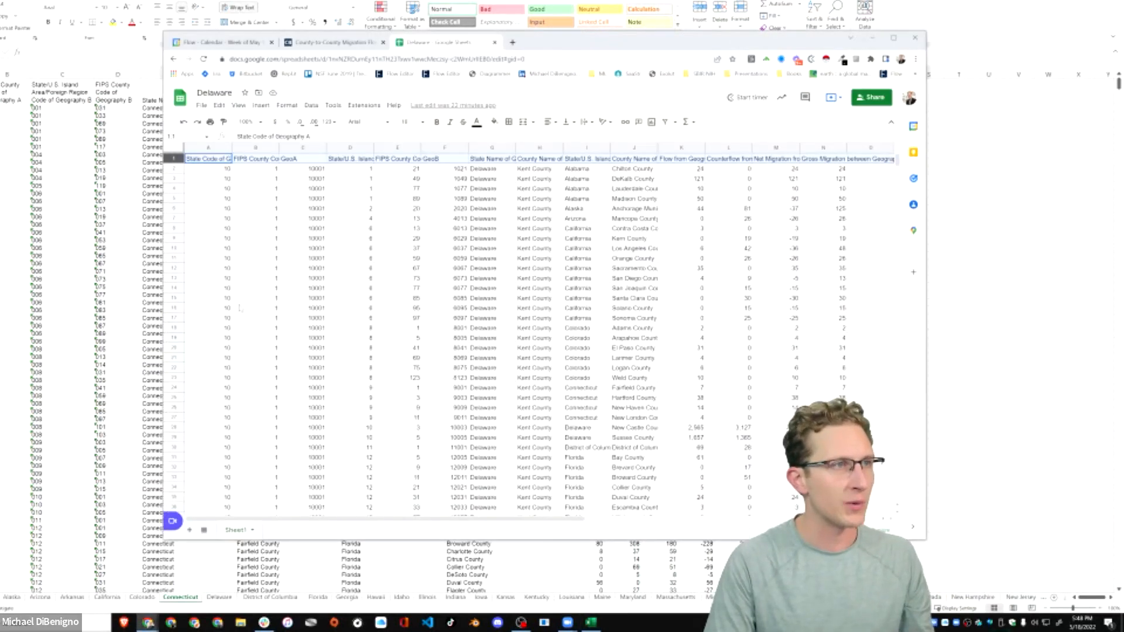
click(525, 219)
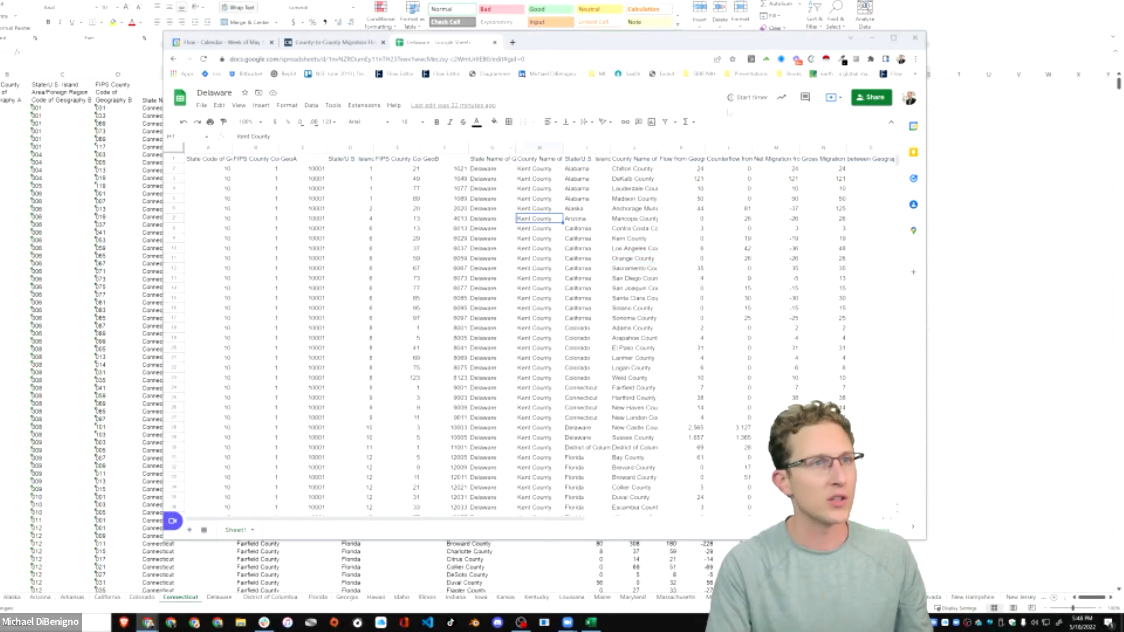
click(871, 97)
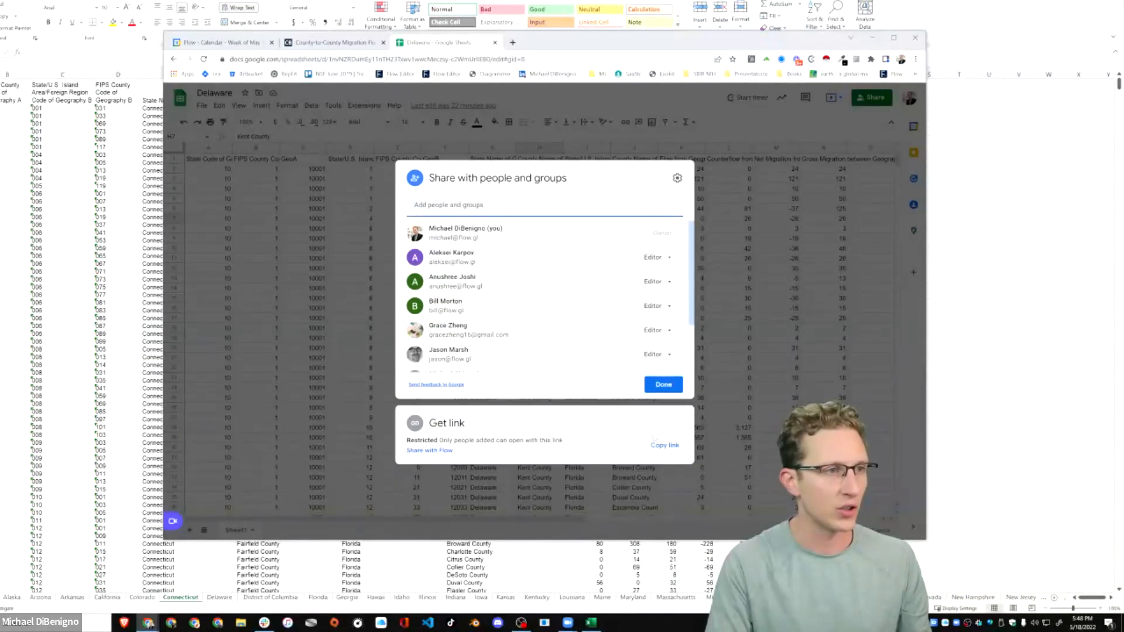
click(667, 447)
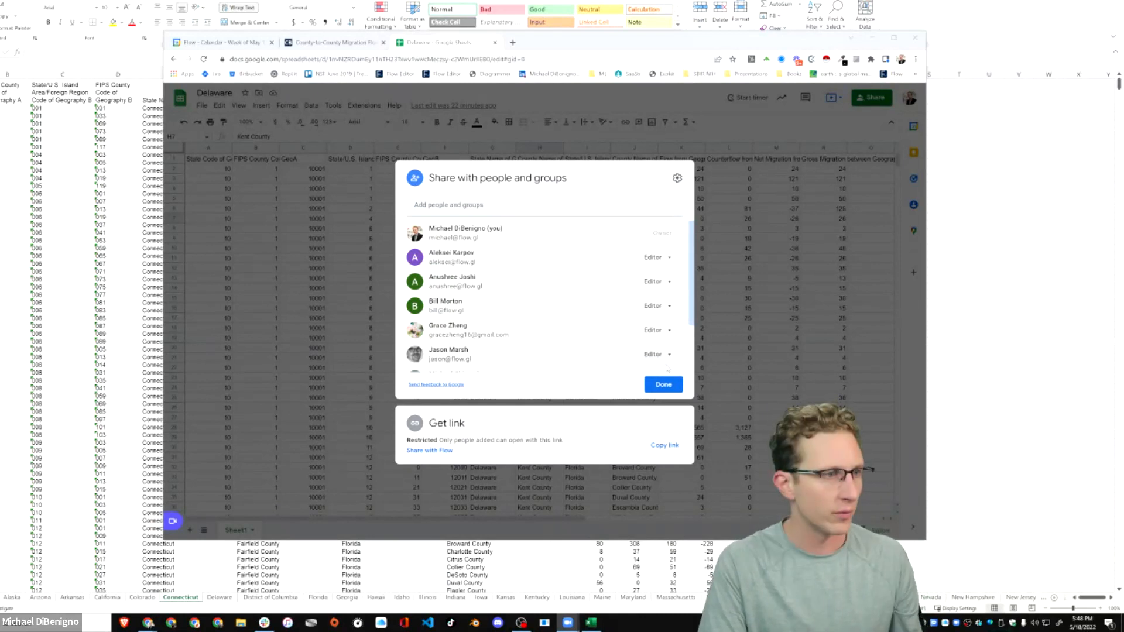
click(668, 446)
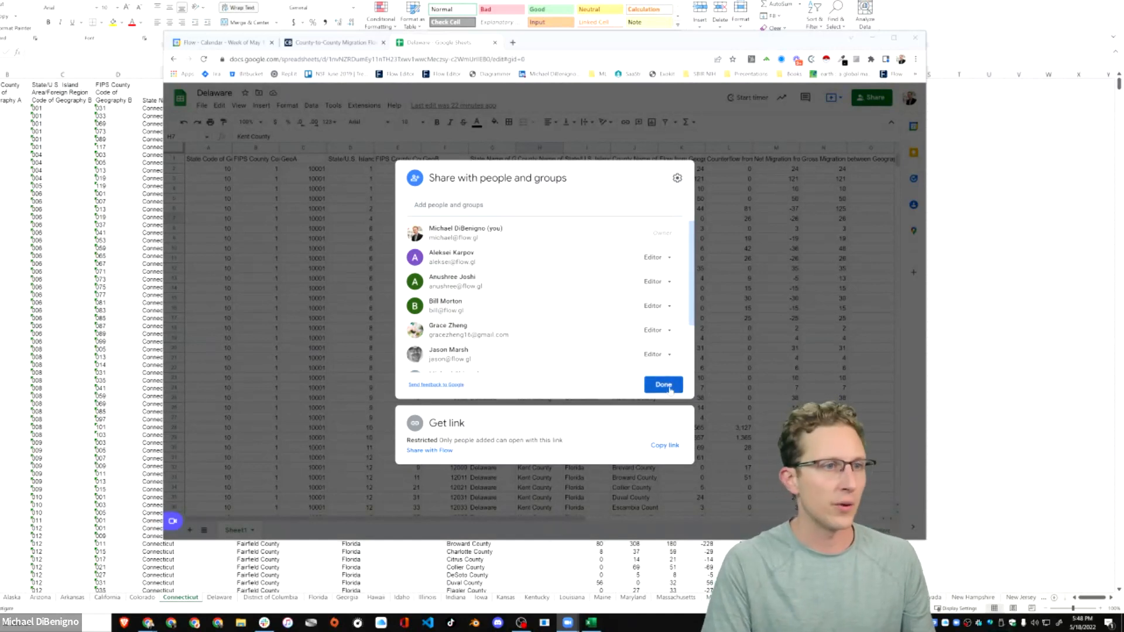
click(669, 446)
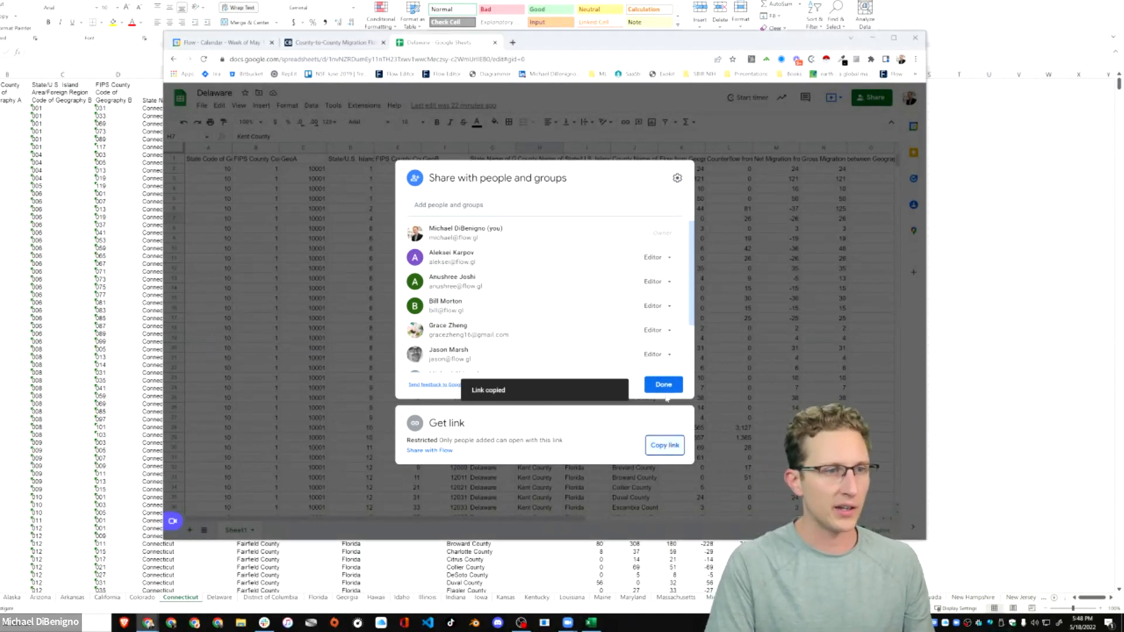
click(647, 379)
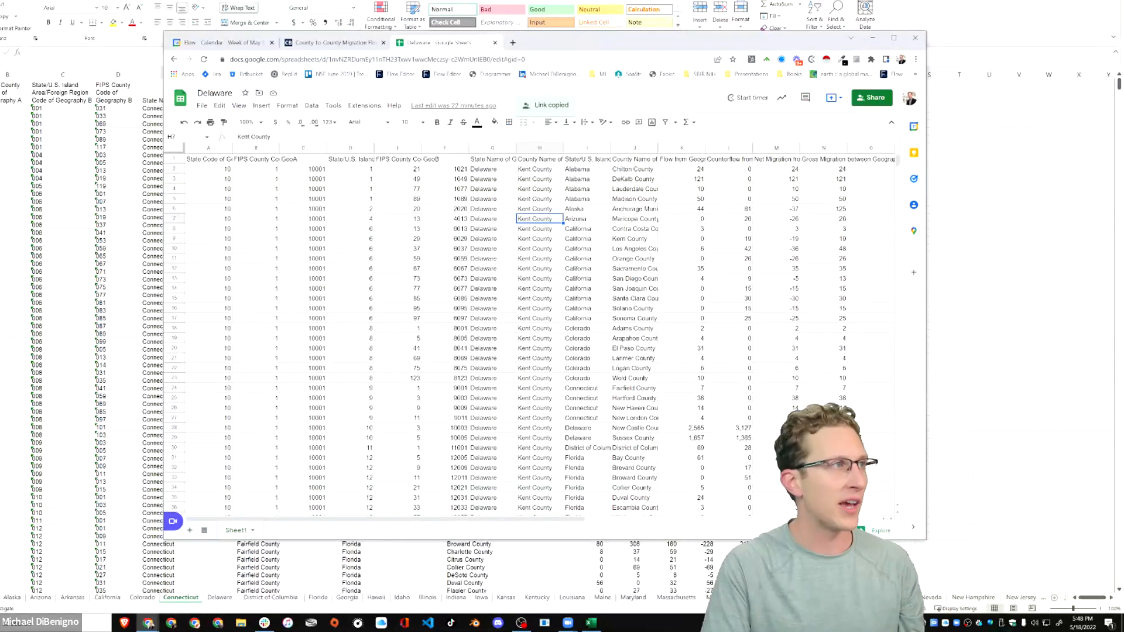
Return to the New Flow 2022-05-18 editor, add a world map and turn the globe to bring the United States close up.
click(1056, 1)
drag(703, 41, 734, 102)
click(904, 100)
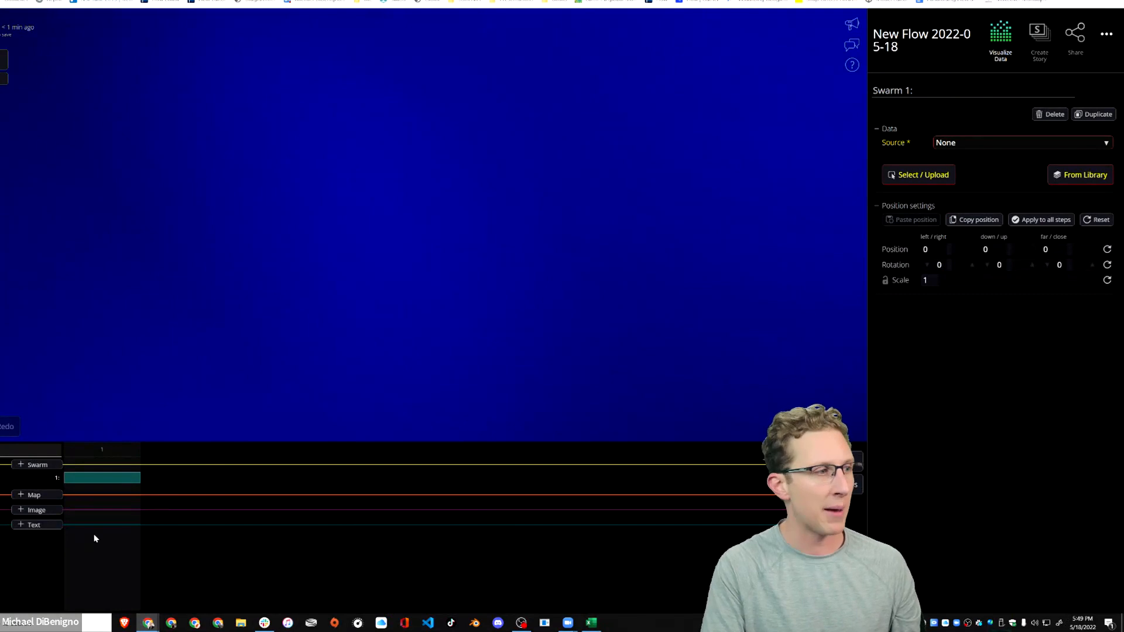
click(35, 496)
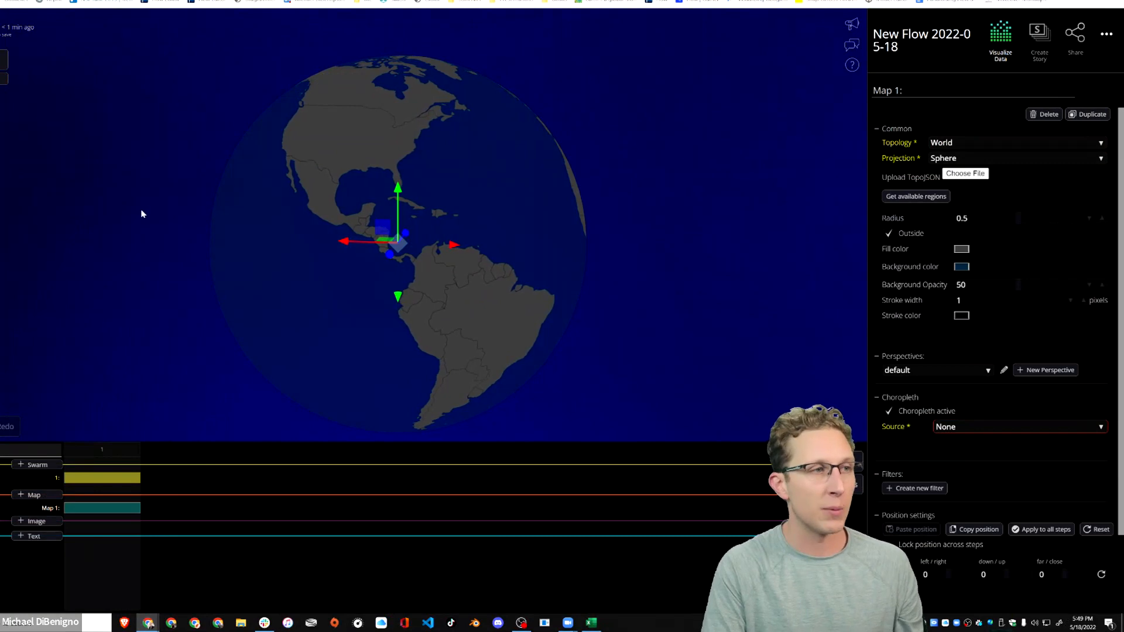
drag(362, 201, 514, 195)
scroll(562, 212, up, 5)
drag(607, 228, 472, 254)
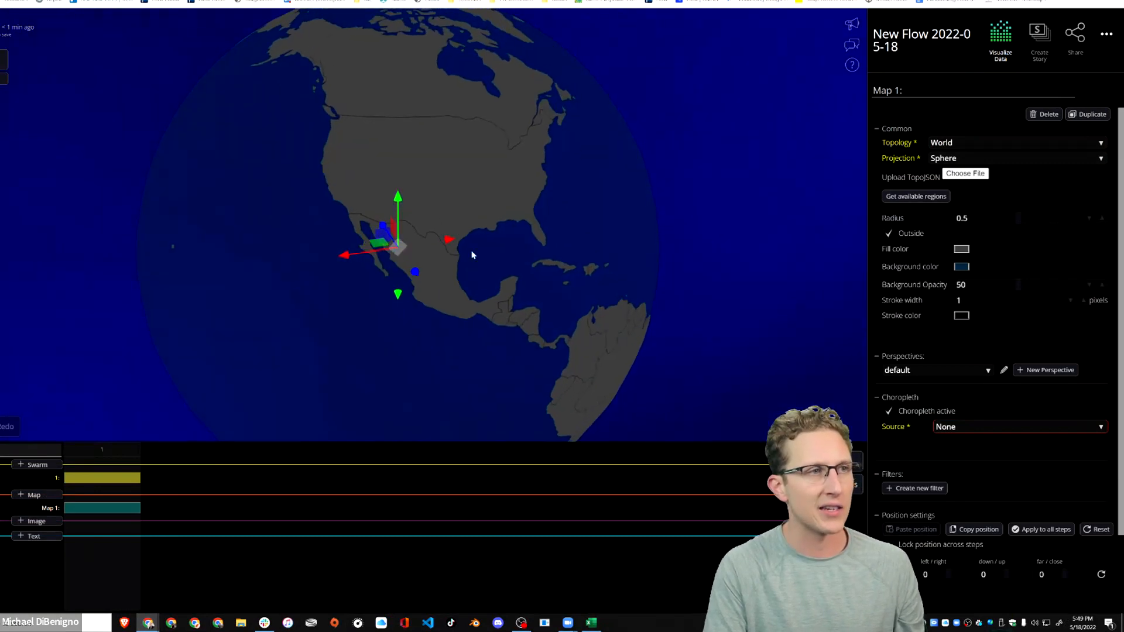
drag(635, 223, 341, 207)
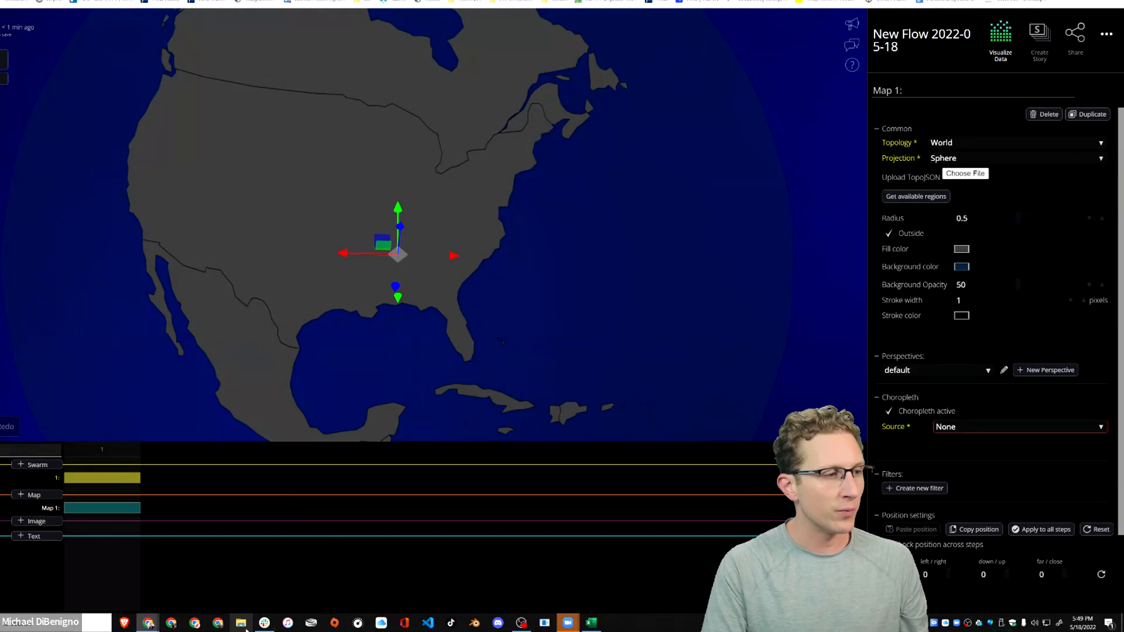
Open My Drive in File Explorer and copy the sharing link of the Demo Media & Assets folder.
key(super+e)
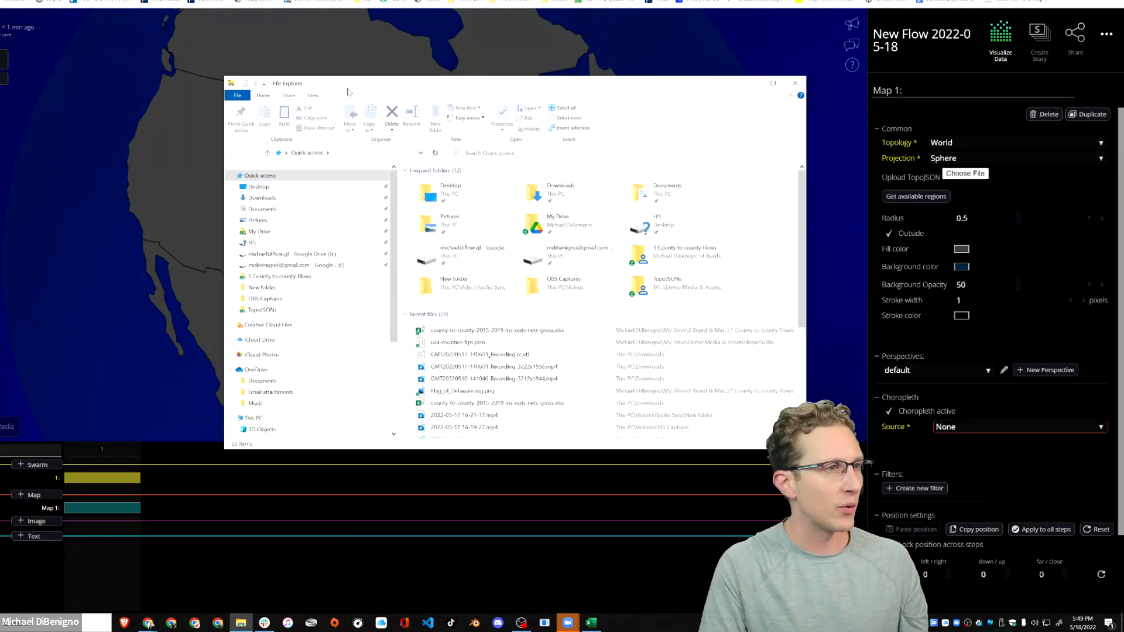
click(259, 232)
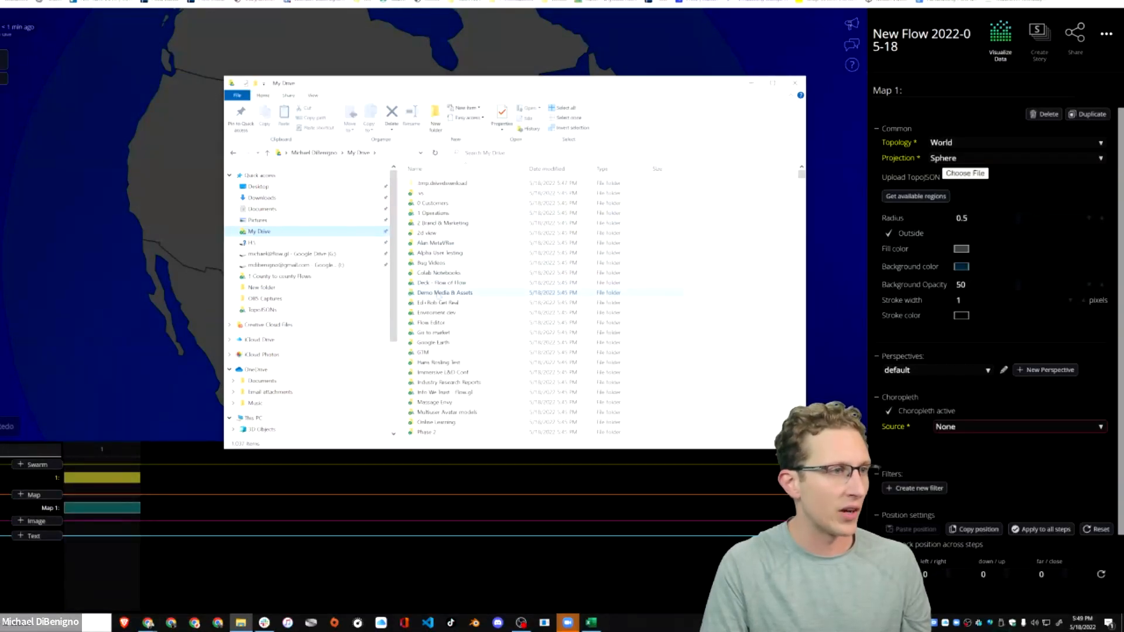
double_click(437, 293)
key(alt+Left)
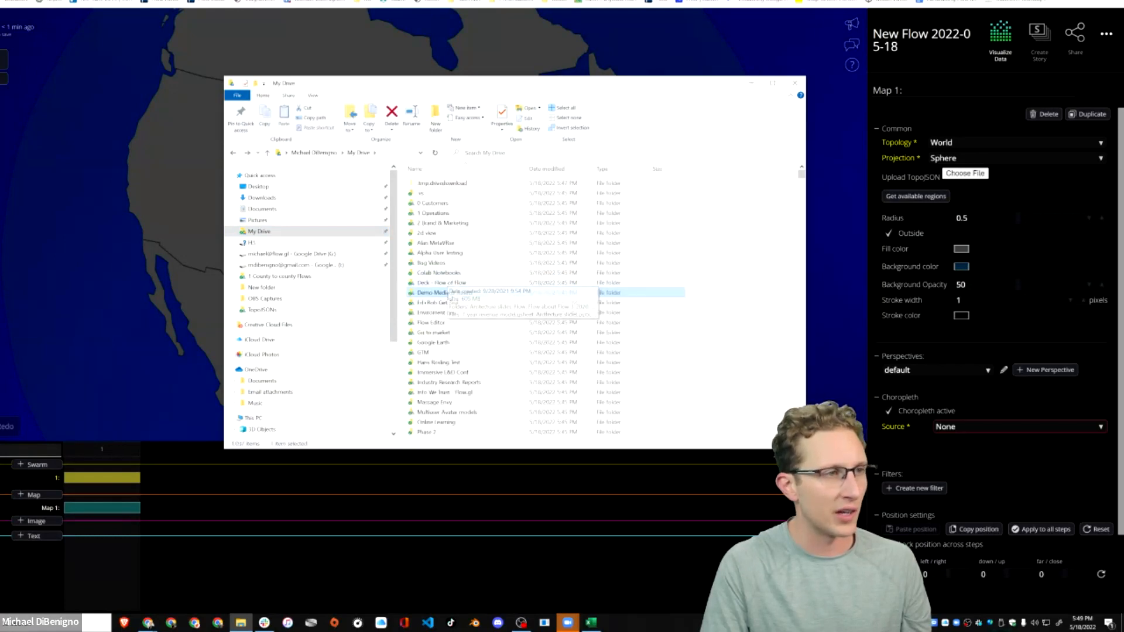
right_click(448, 294)
click(505, 380)
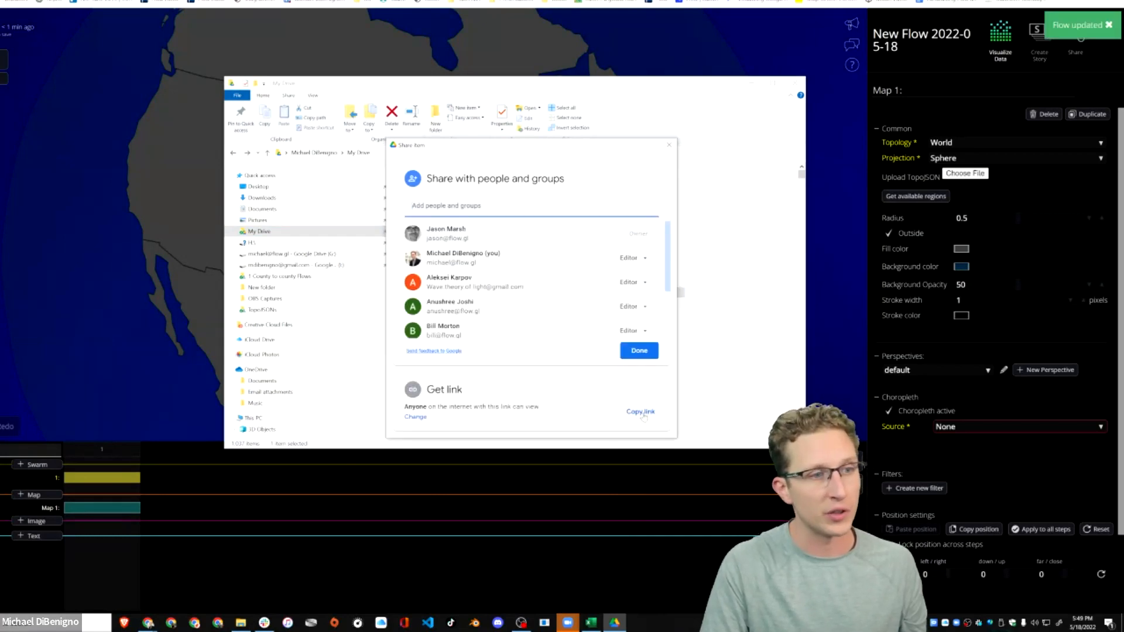
click(640, 412)
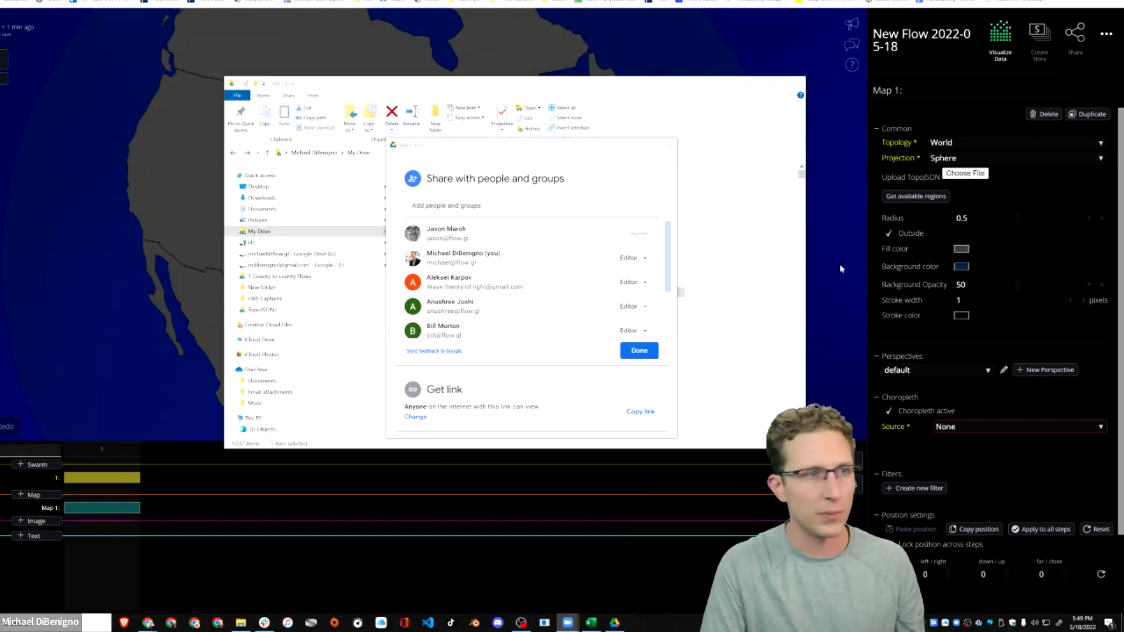
click(639, 351)
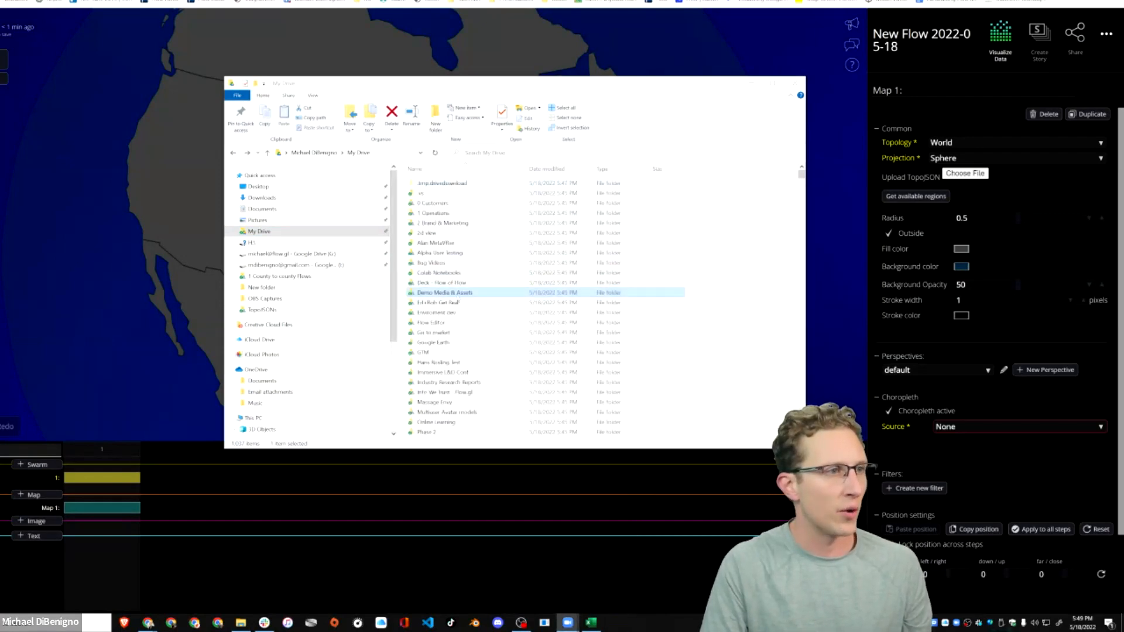
Find usa-counties-fips.json in the TopoJSONs folder of Demo Media & Assets and upload it as the map's TopoJSON.
double_click(445, 293)
double_click(430, 233)
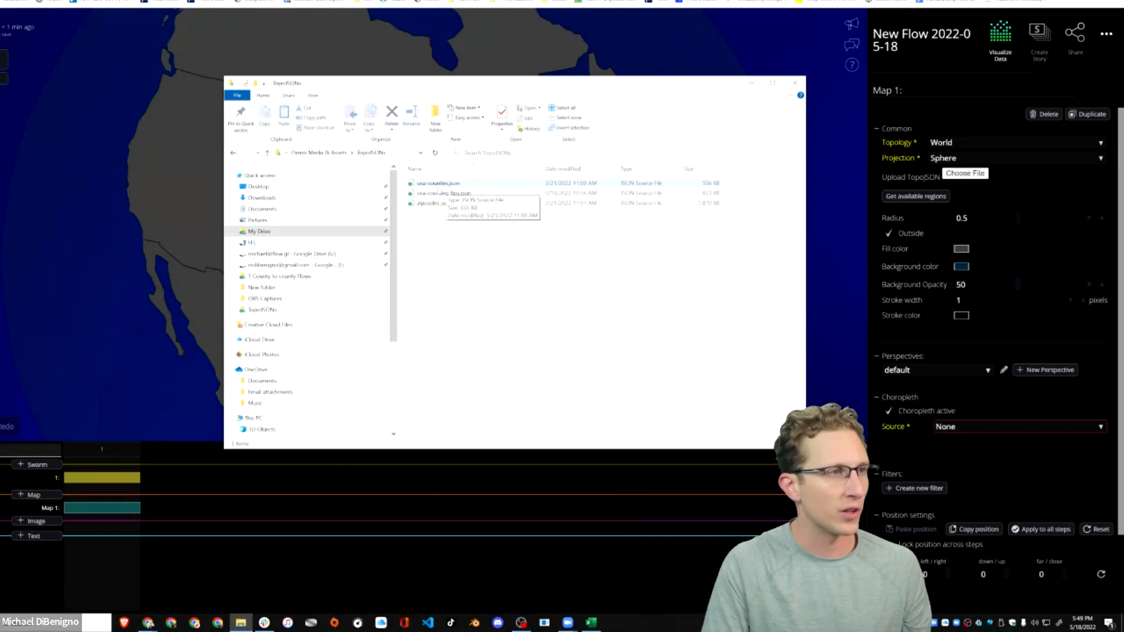
click(455, 193)
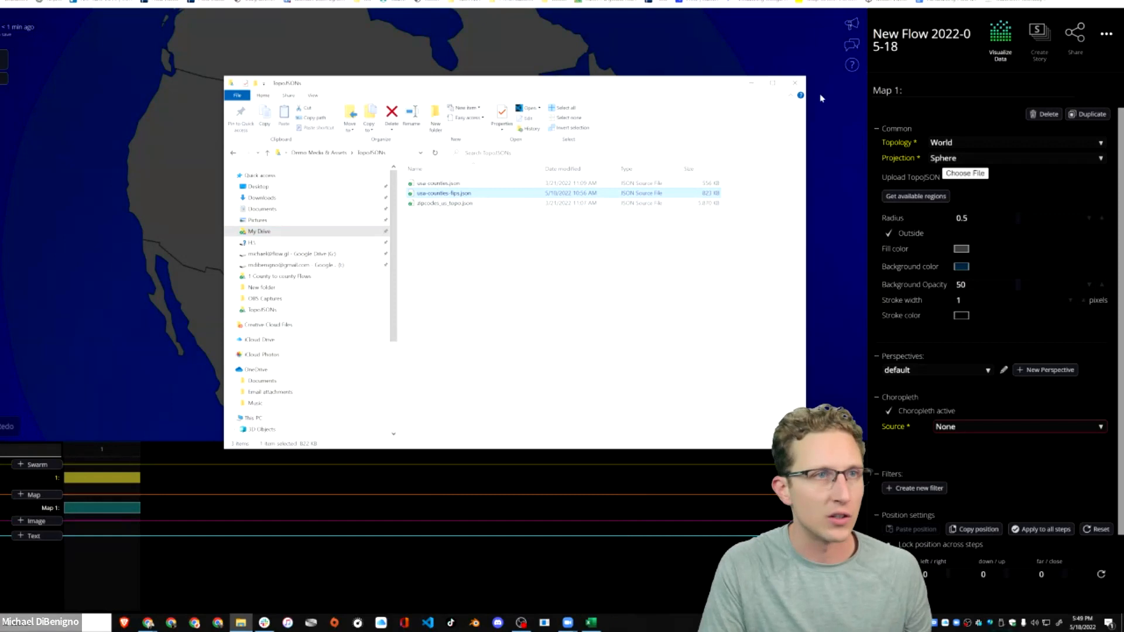
click(964, 176)
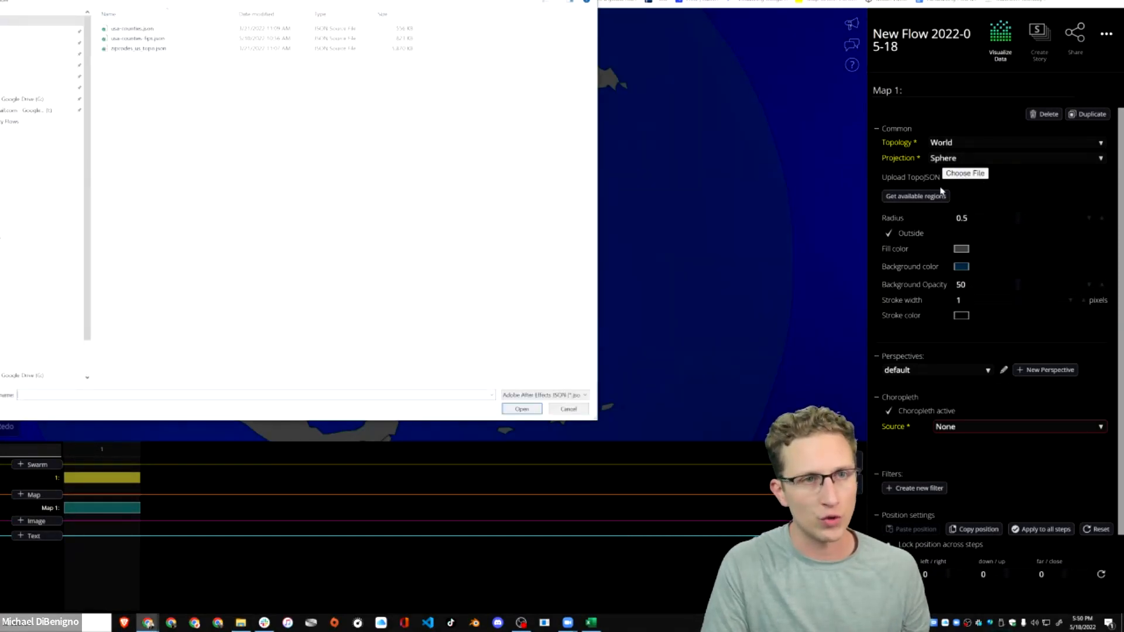
click(145, 39)
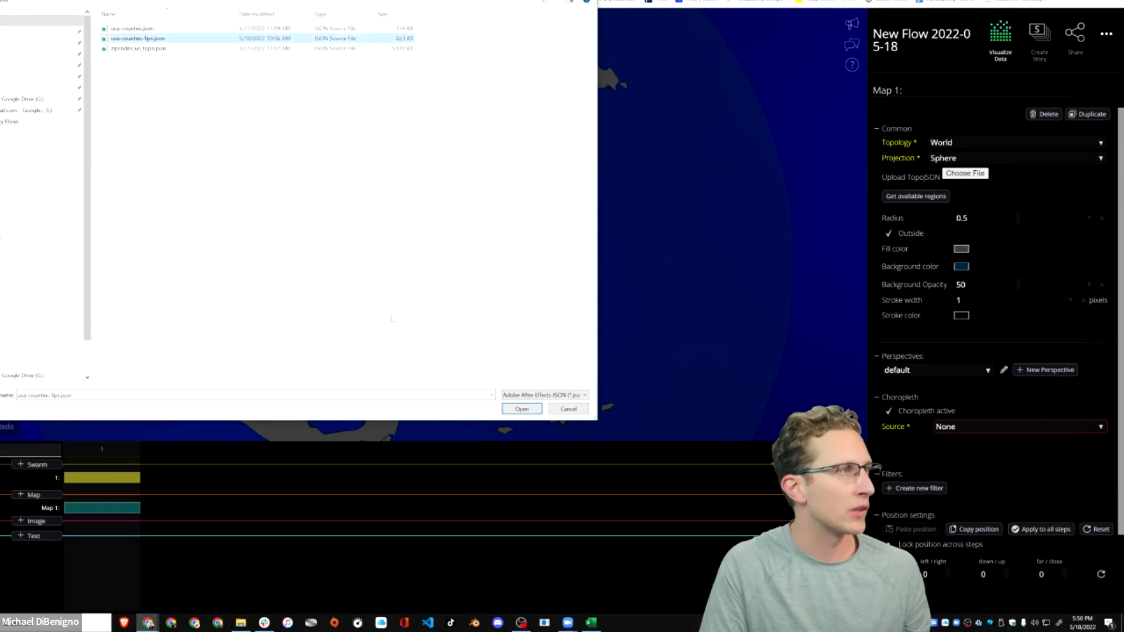
click(529, 410)
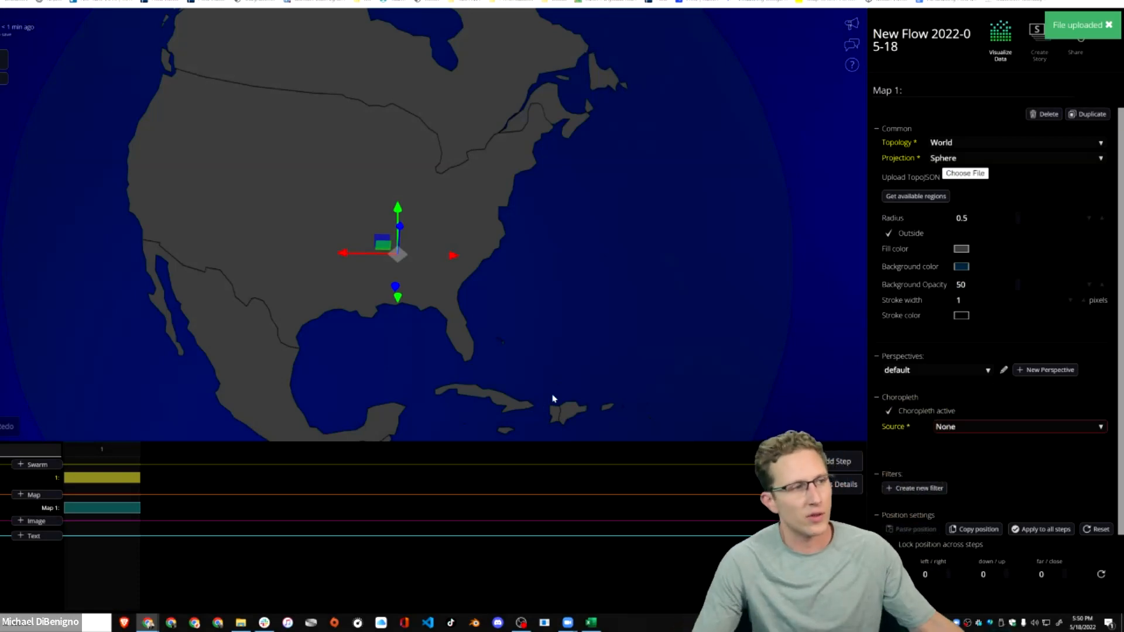
Inspect the usa-counties-fips map in Mercator projection and change its projection to Sphere.
drag(470, 180, 425, 271)
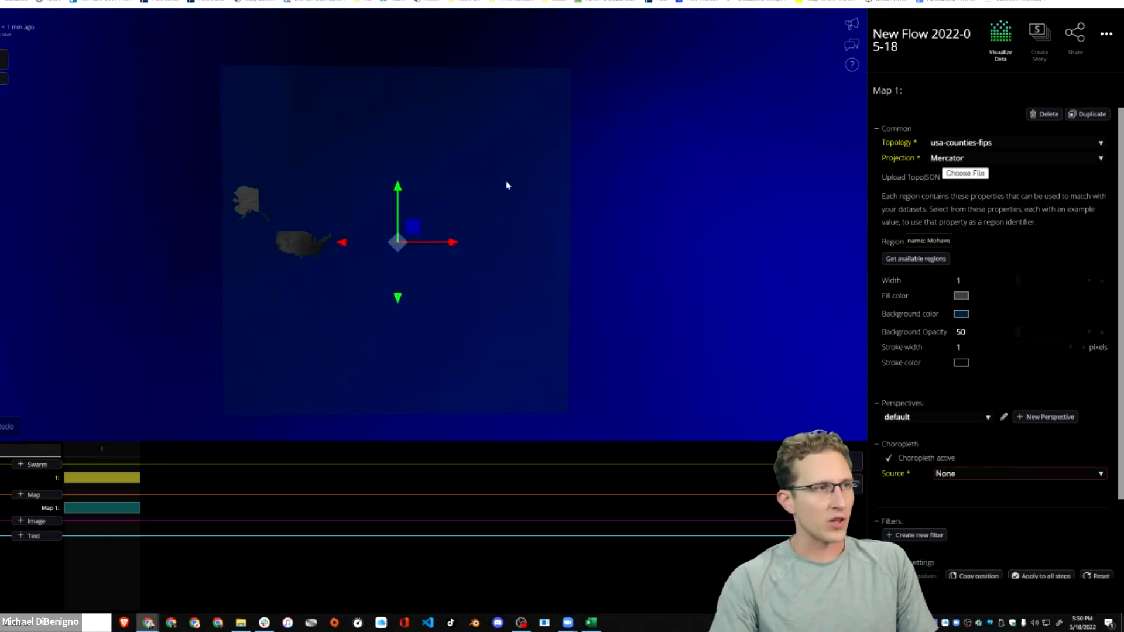
scroll(513, 227, up, 4)
click(623, 223)
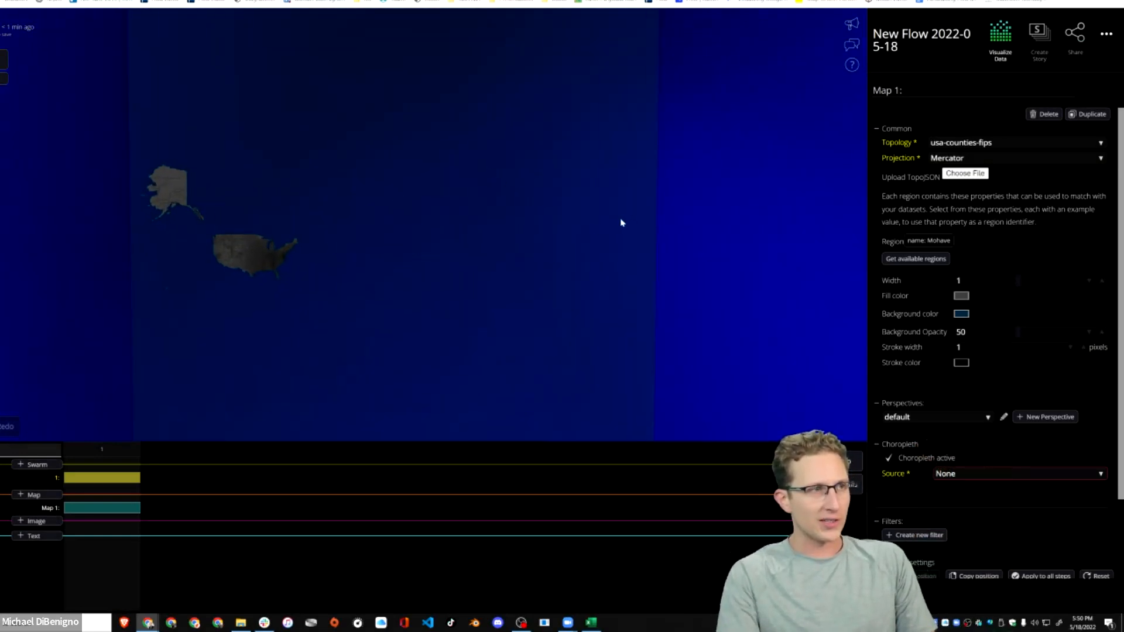
scroll(614, 226, down, 3)
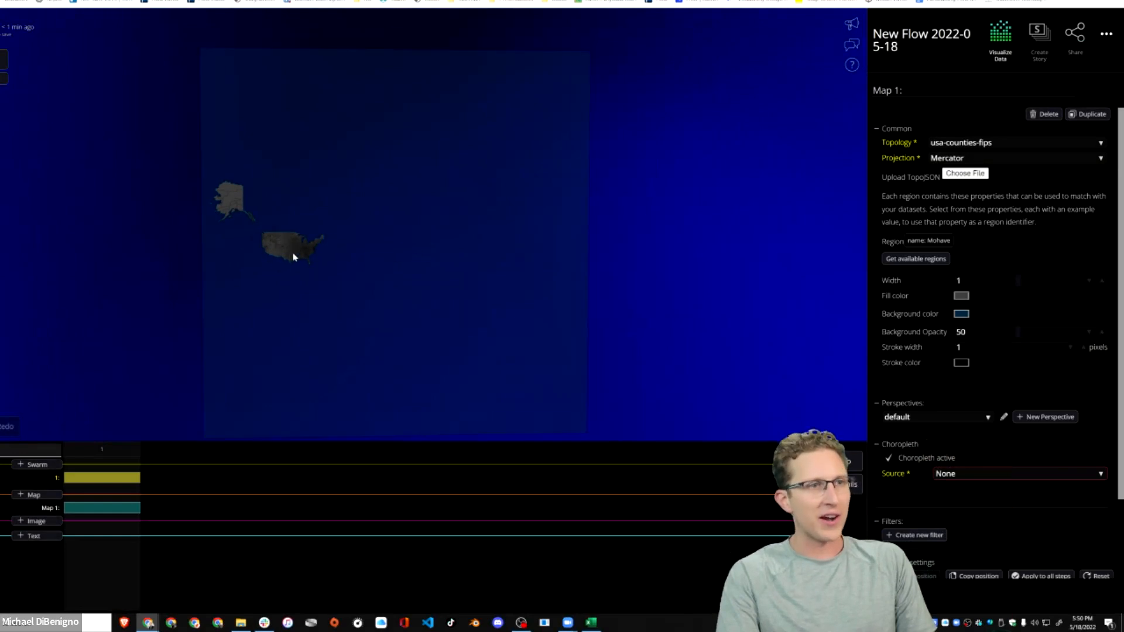
drag(532, 253, 827, 177)
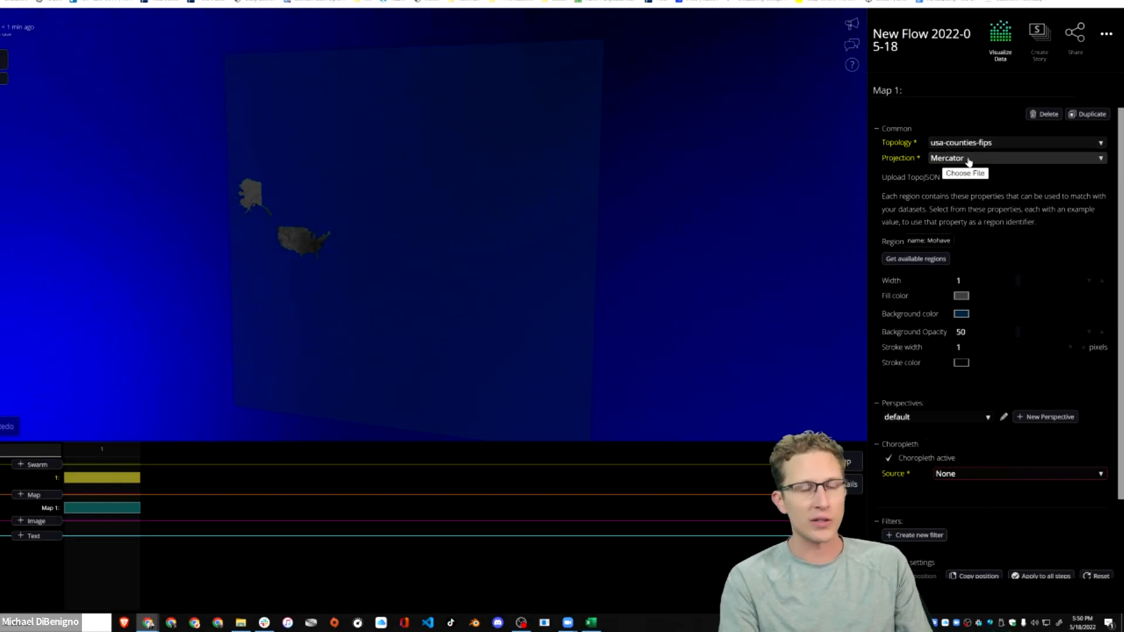
click(946, 159)
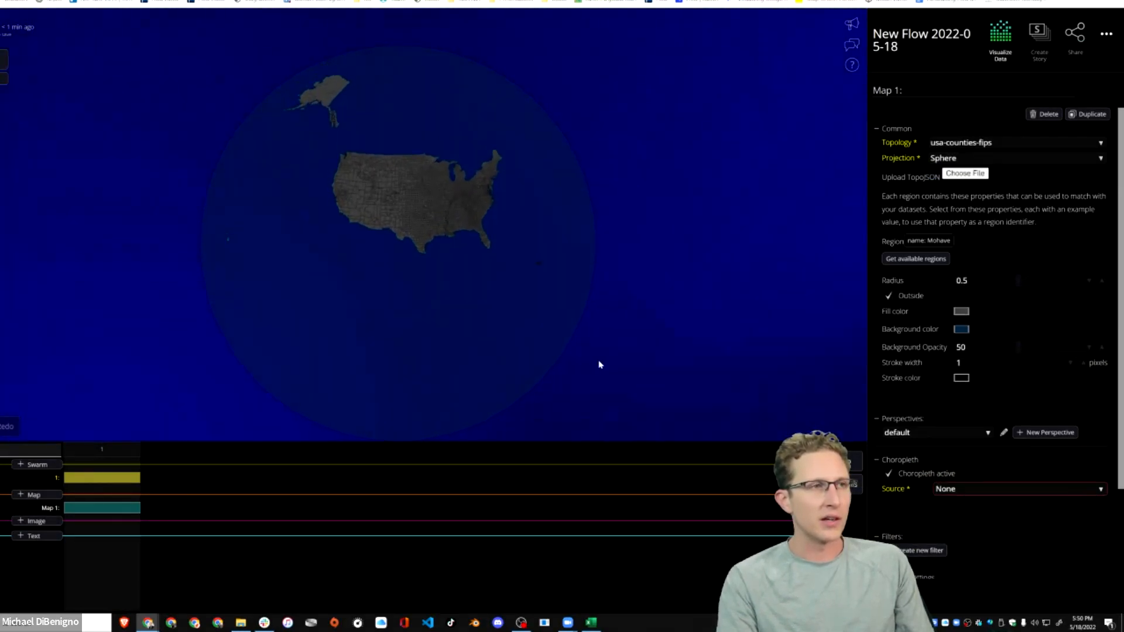
drag(583, 374, 568, 269)
scroll(585, 339, up, 10)
scroll(586, 343, down, 5)
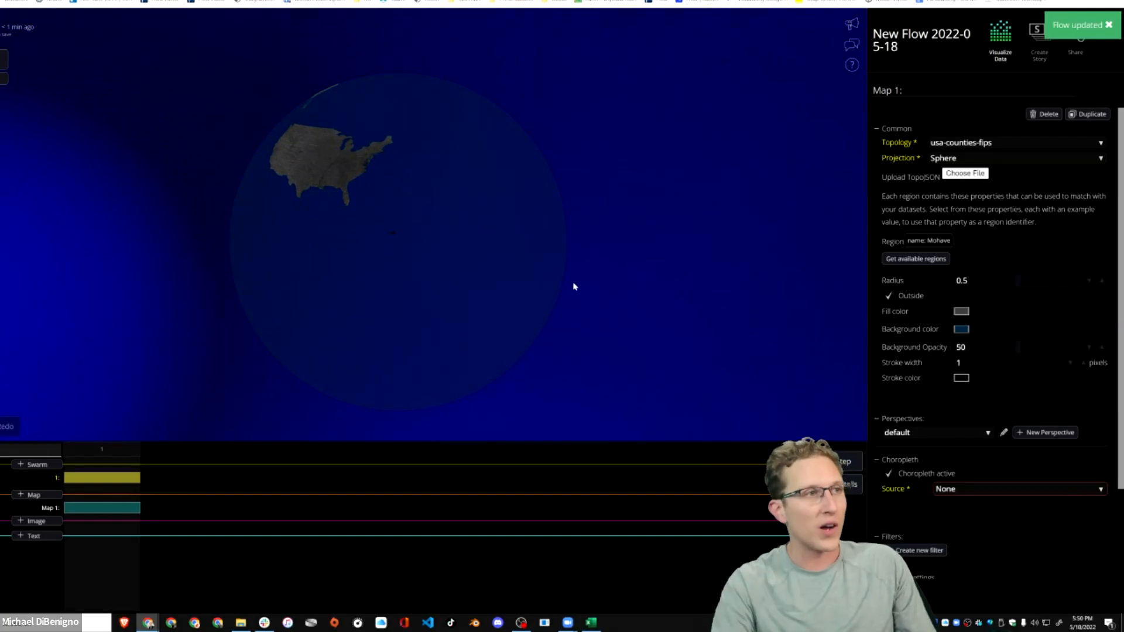
drag(511, 274, 560, 261)
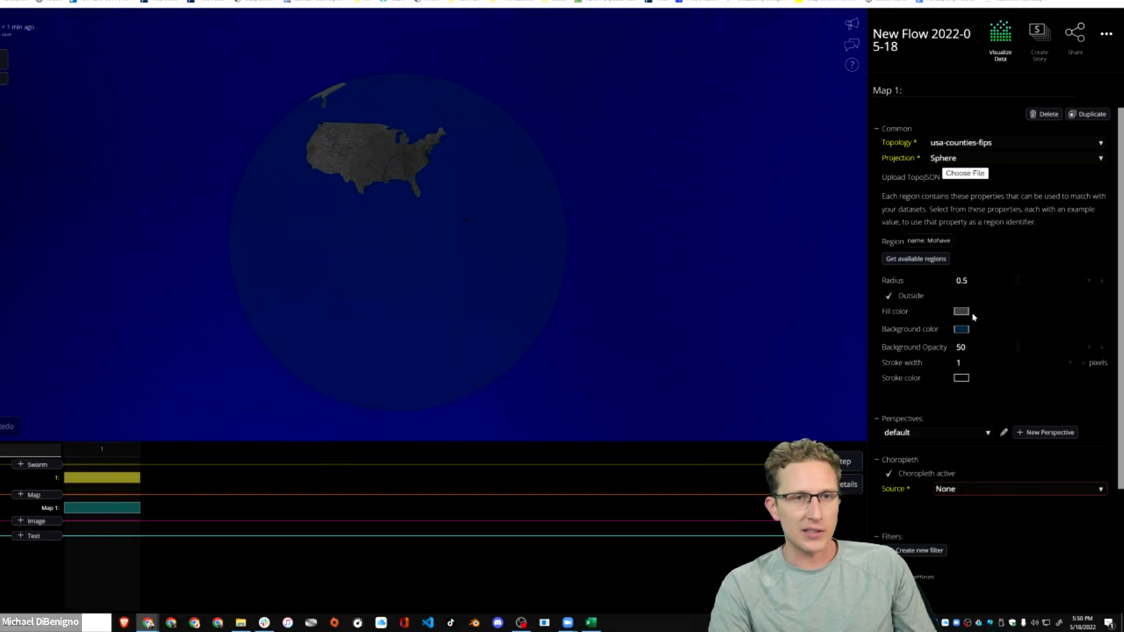
Add a text label reading 0,0,0 and reset its position to the origin.
click(36, 534)
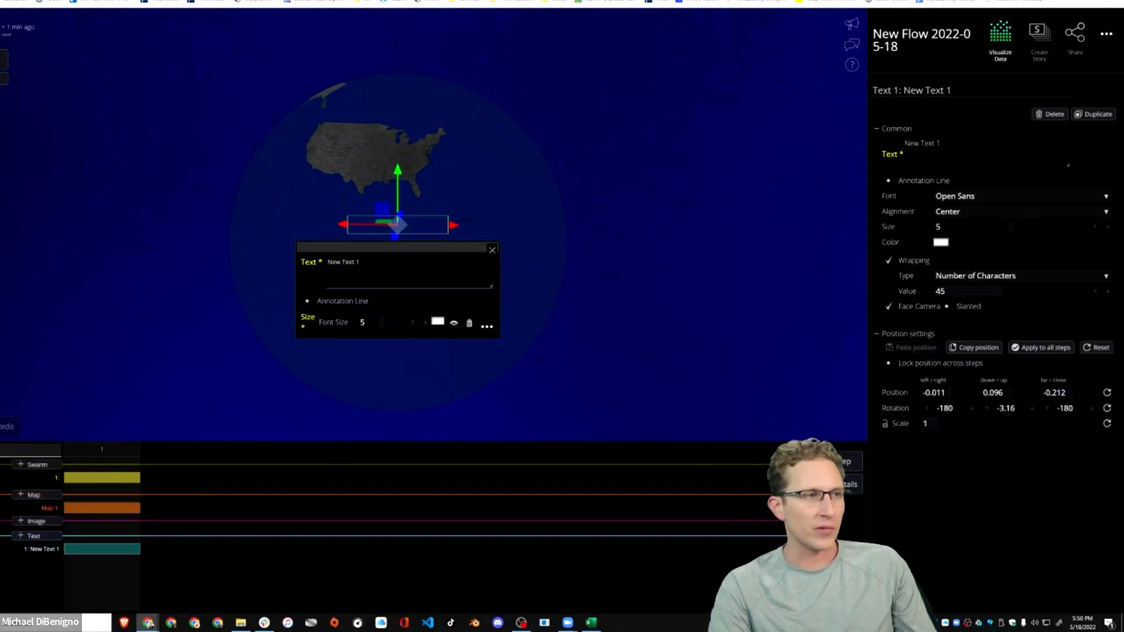
drag(375, 264, 295, 265)
text(0,0,0)
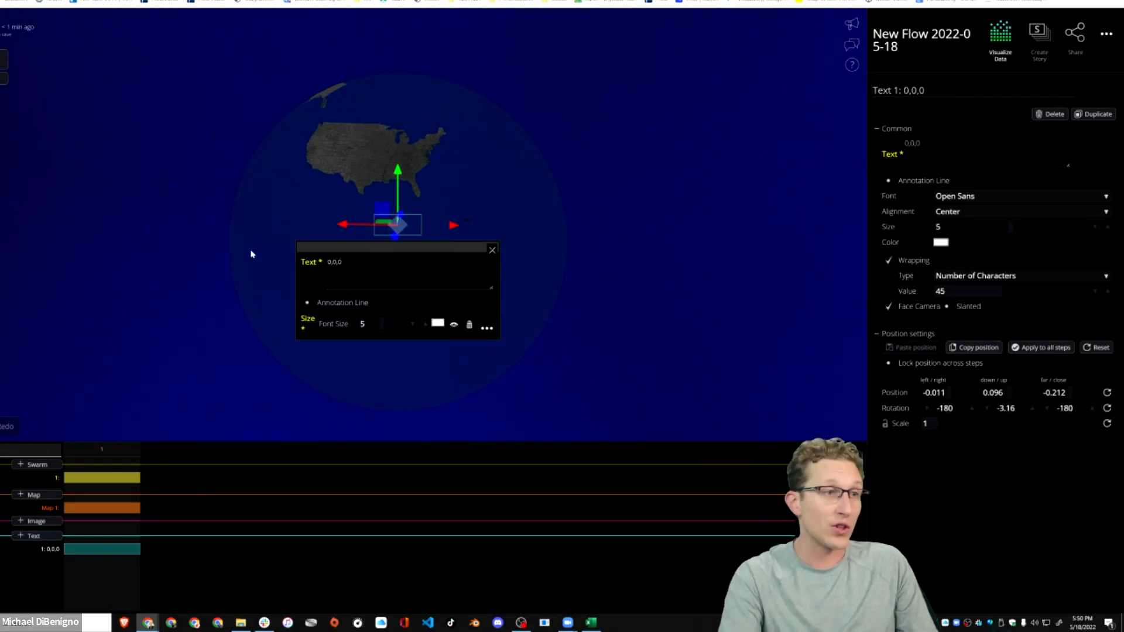
click(491, 250)
click(1106, 393)
drag(564, 276, 655, 291)
Set the radius of the counties globe to 4.
click(106, 508)
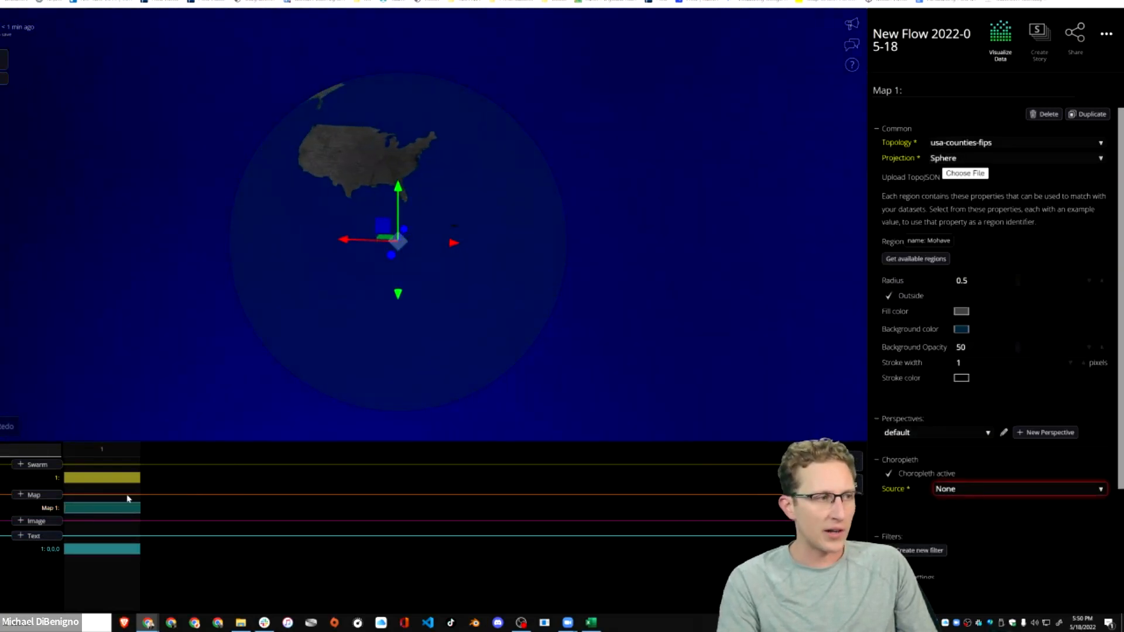
drag(689, 291, 442, 275)
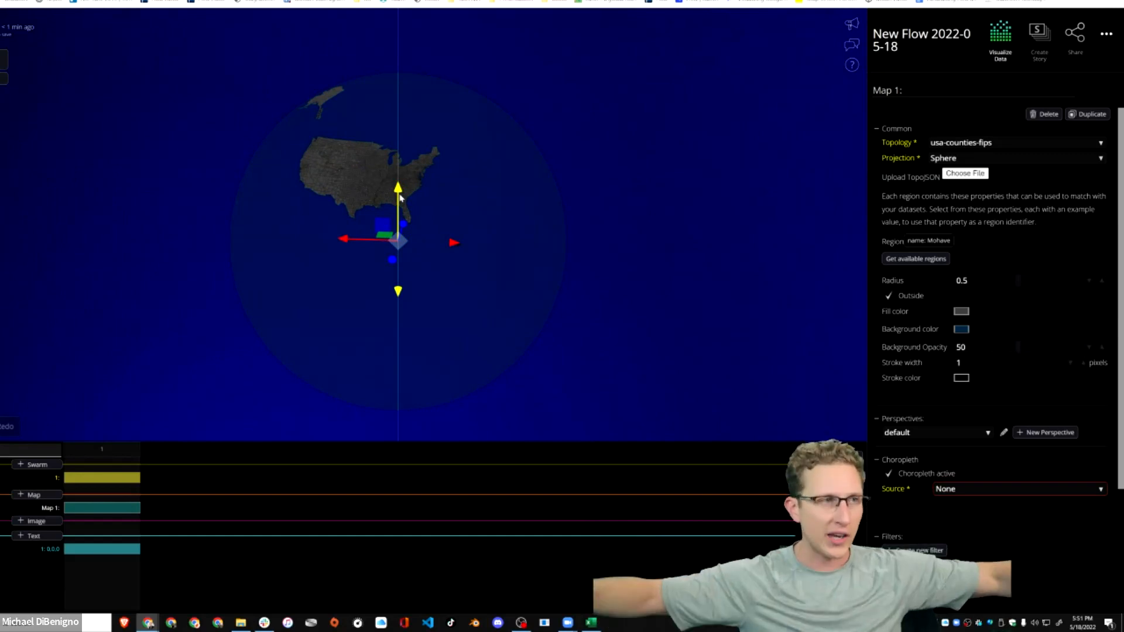
double_click(961, 280)
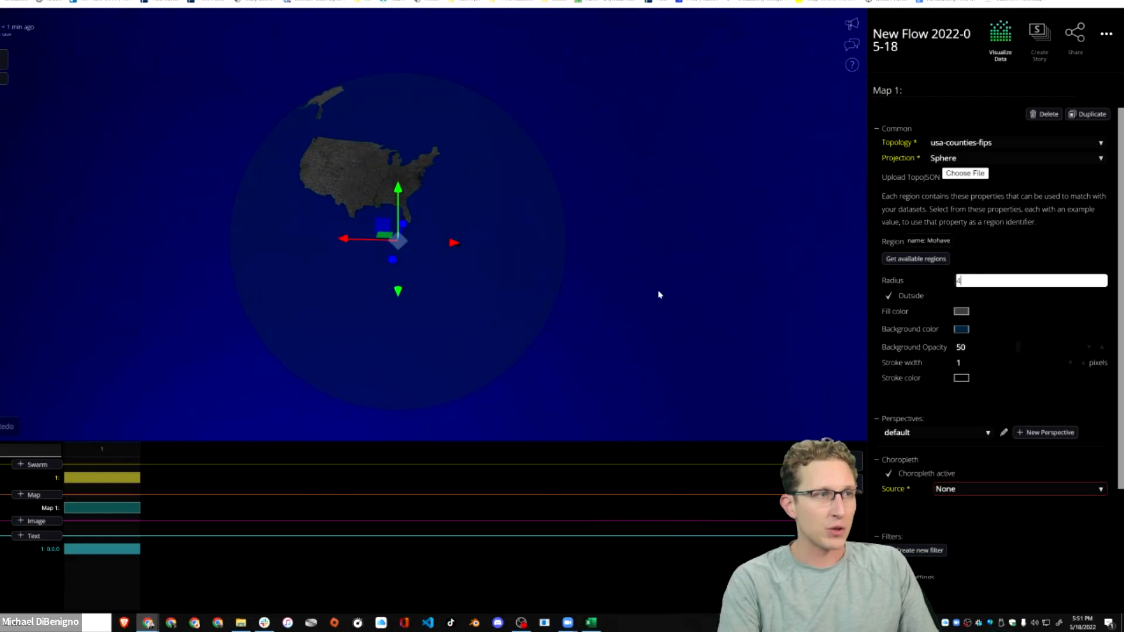
click(705, 321)
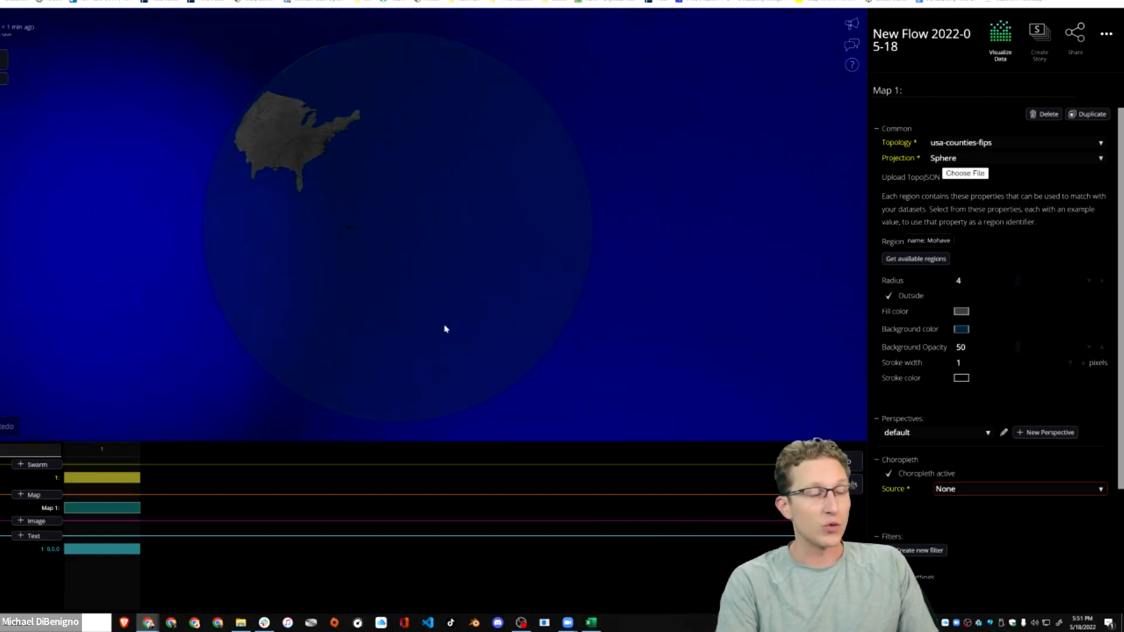
Lower the counties globe along the vertical axis to about -4.05 to bring its surface near the origin.
click(100, 479)
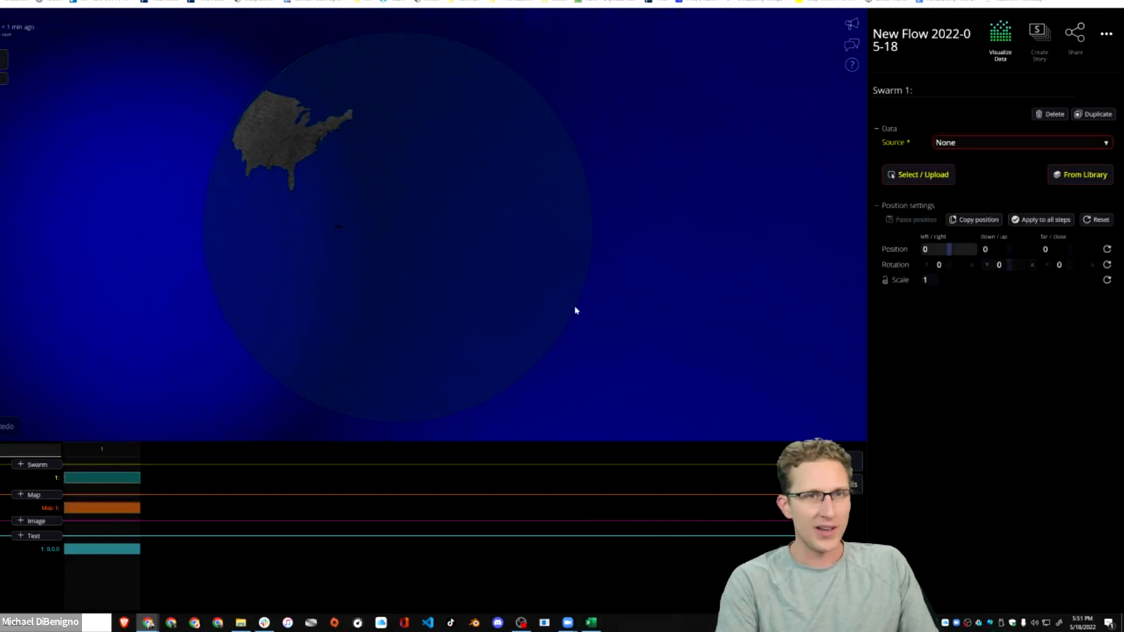
click(108, 508)
drag(399, 230, 399, 370)
scroll(442, 307, up, 7)
drag(461, 314, 624, 288)
scroll(611, 314, down, 8)
scroll(610, 314, down, 2)
drag(396, 411, 263, 497)
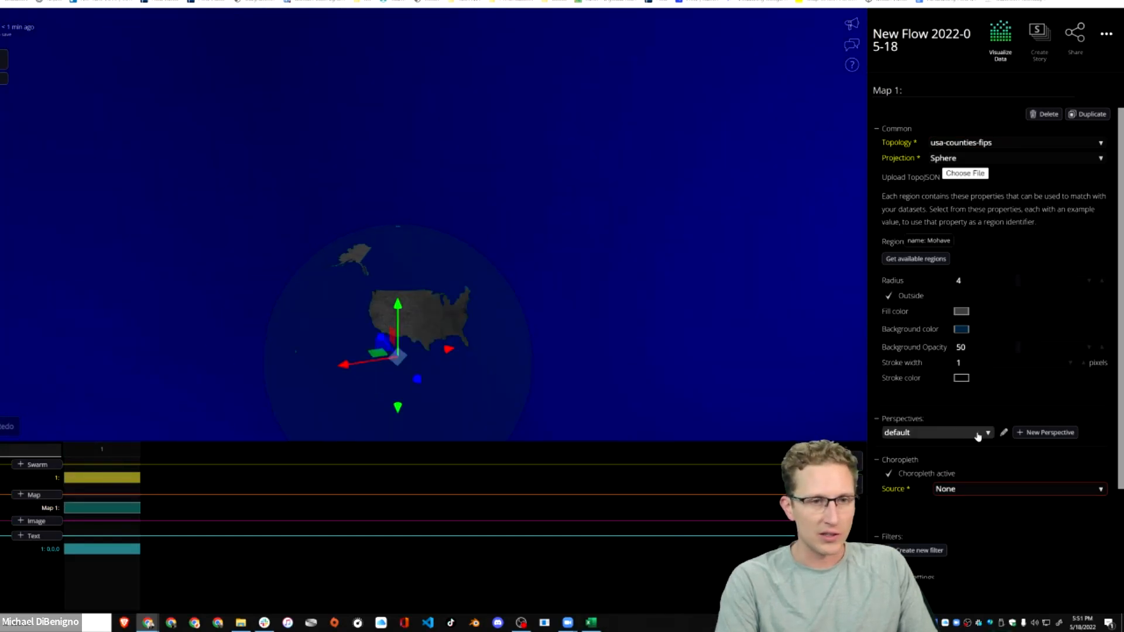
Rotate the map to about -39.80 and -171.63 on its first two axes, bringing the United States beneath the 0,0,0 label.
scroll(976, 435, down, 3)
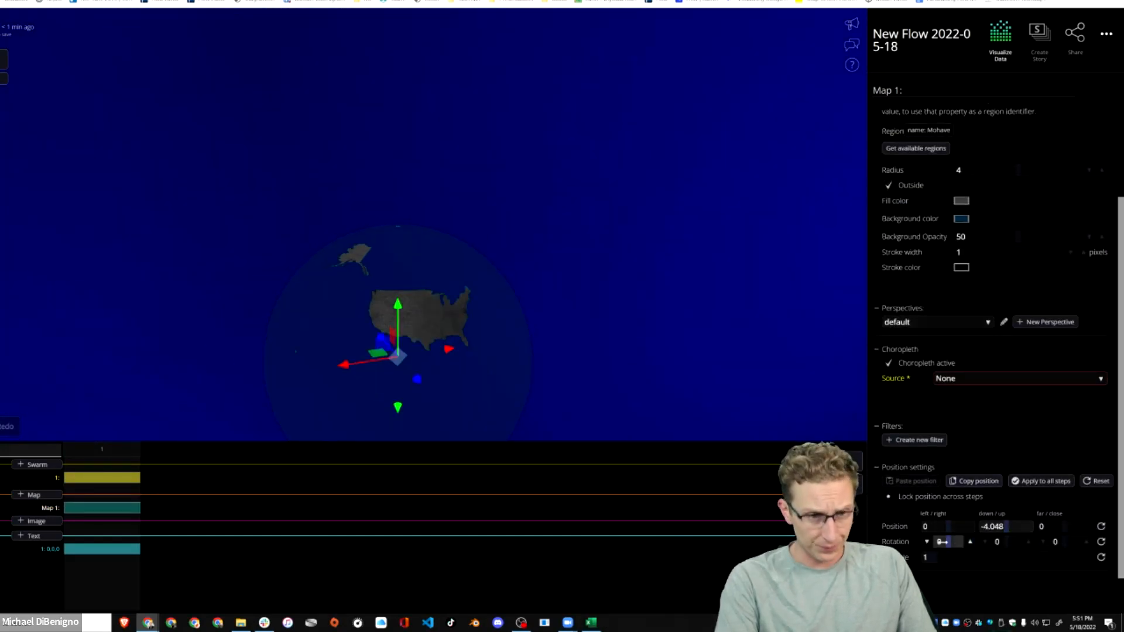
click(2, 78)
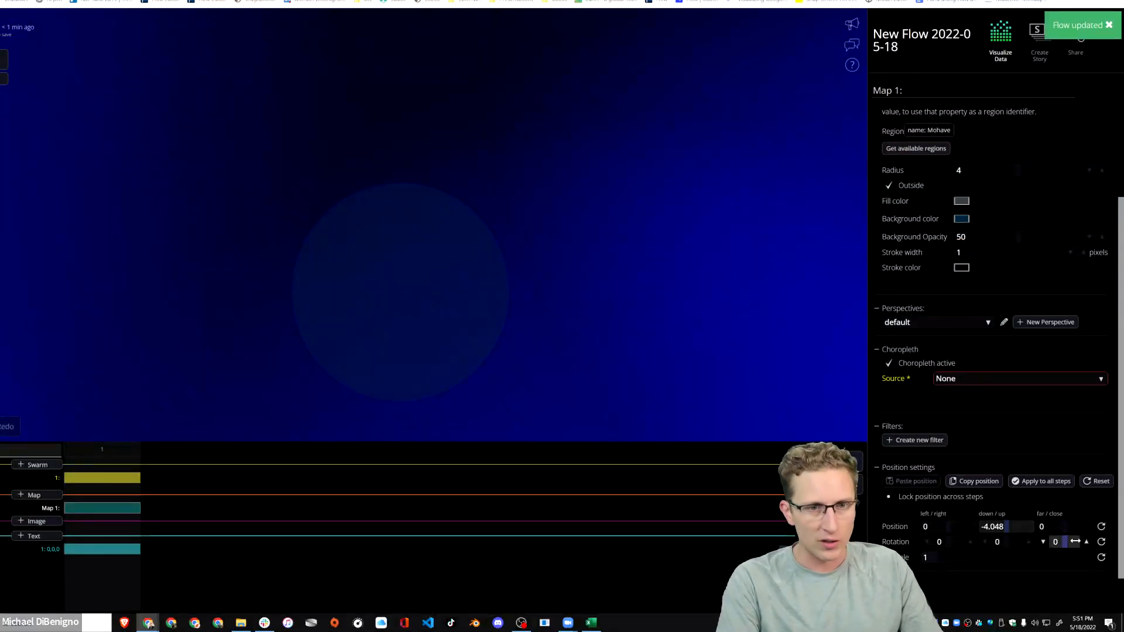
drag(1000, 541, 933, 542)
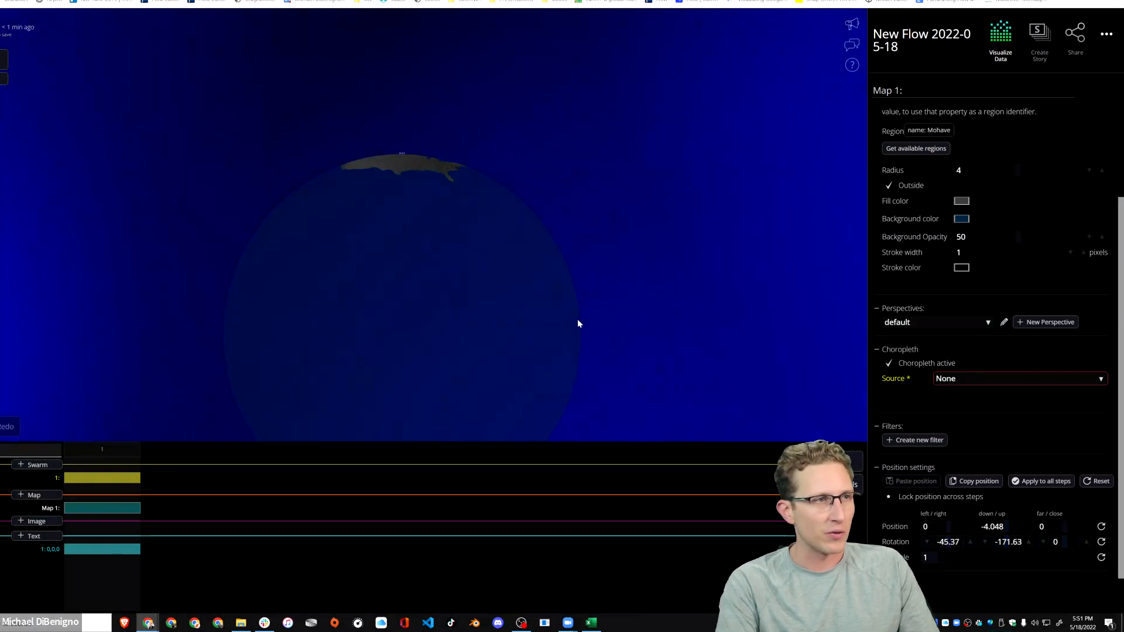
drag(952, 542, 961, 542)
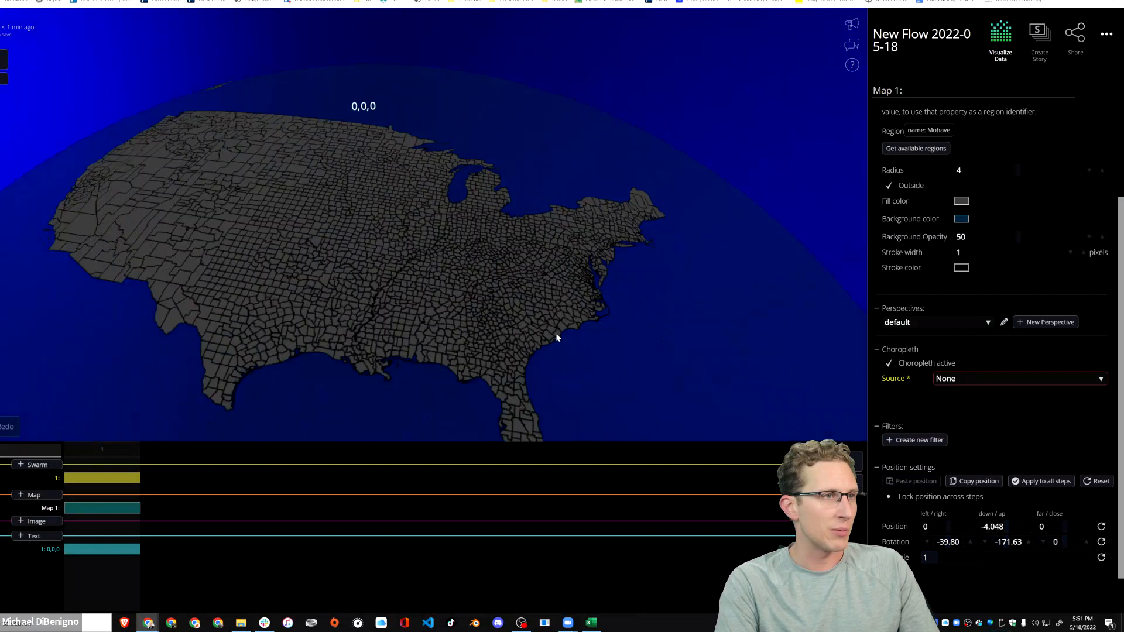
scroll(556, 338, down, 5)
drag(600, 314, 657, 290)
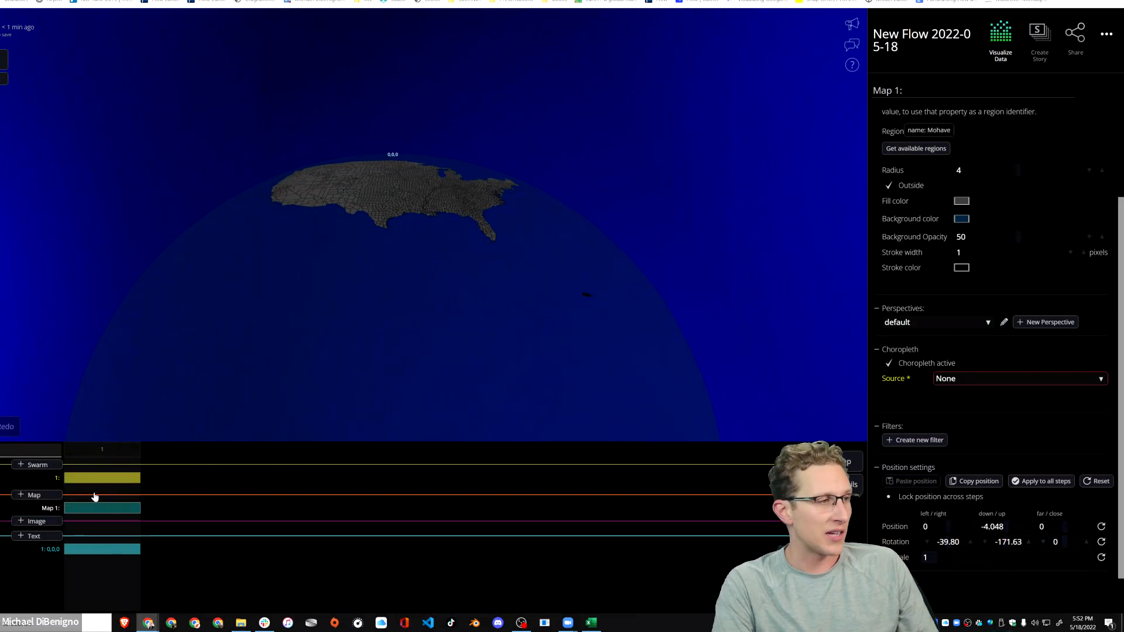
scroll(685, 366, down, 3)
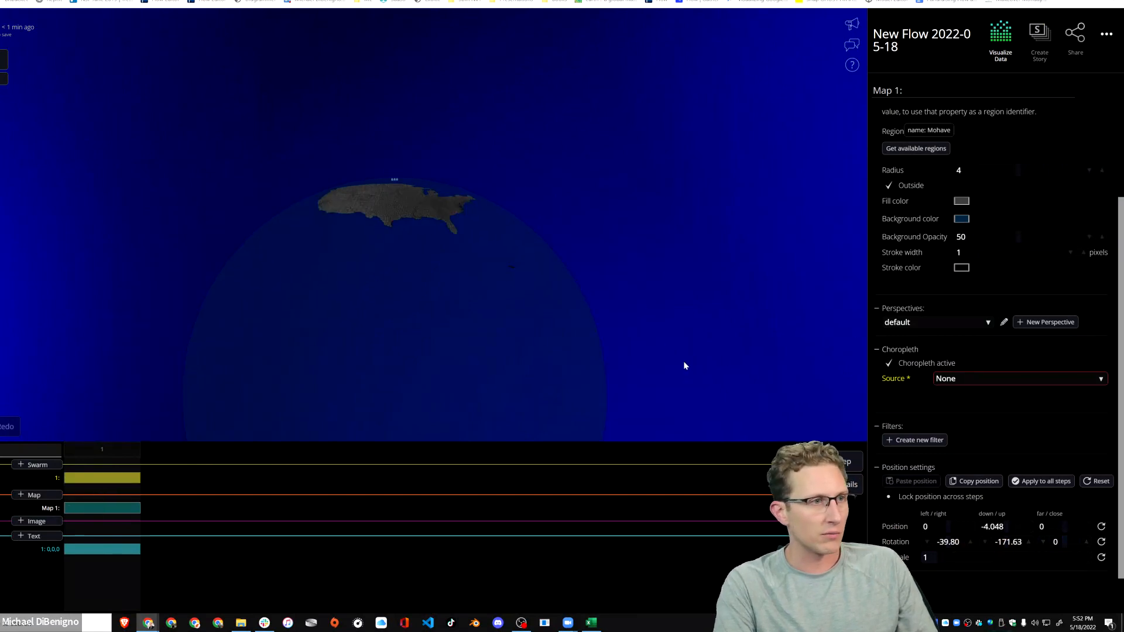
Open the data source upload for the empty swarm and set its loader type to Google Spreadsheet (beta).
click(100, 478)
click(100, 509)
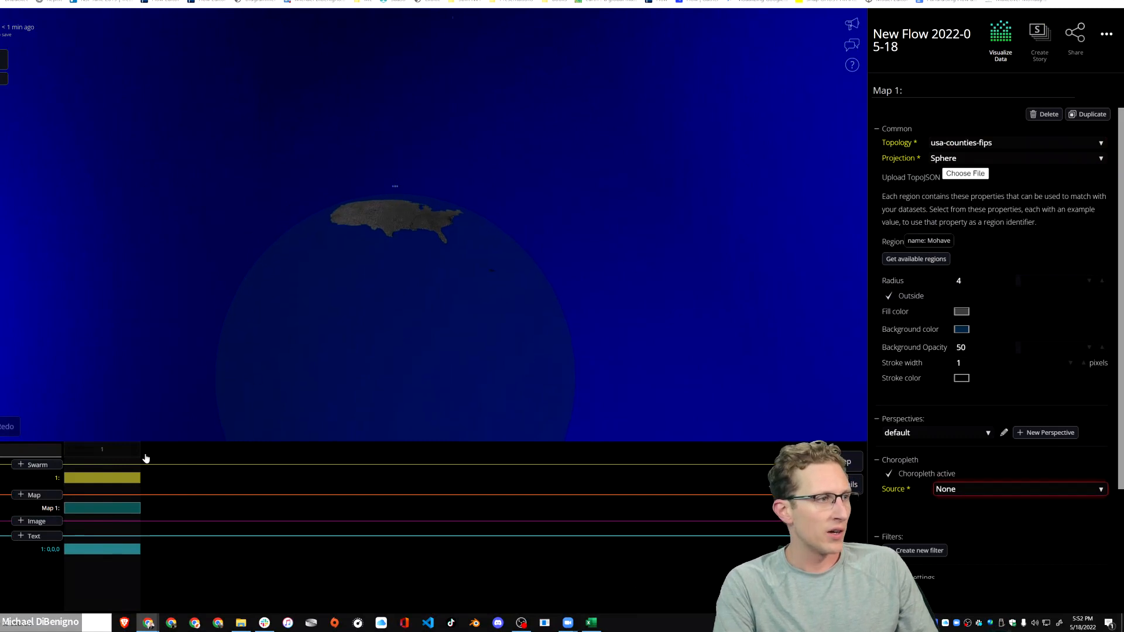
click(120, 478)
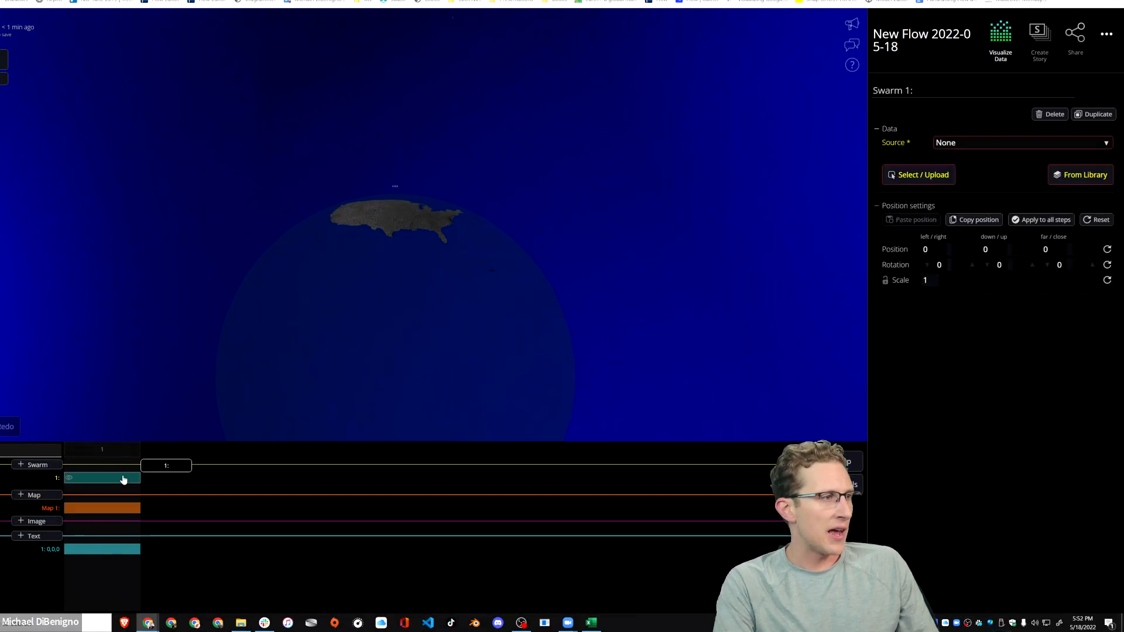
click(925, 177)
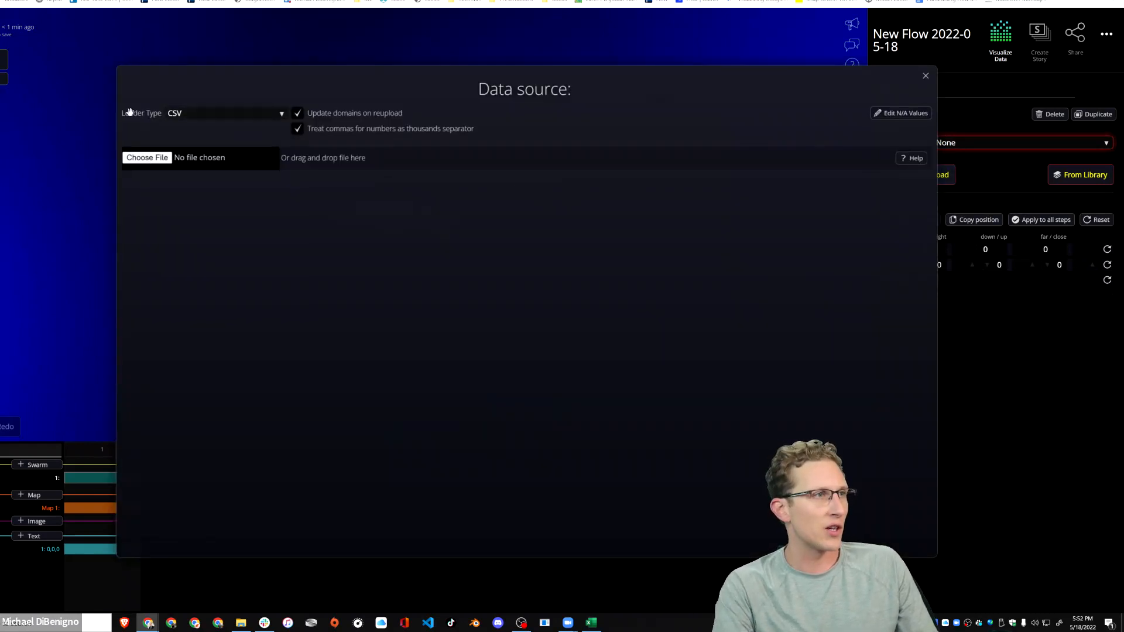
click(212, 116)
click(214, 117)
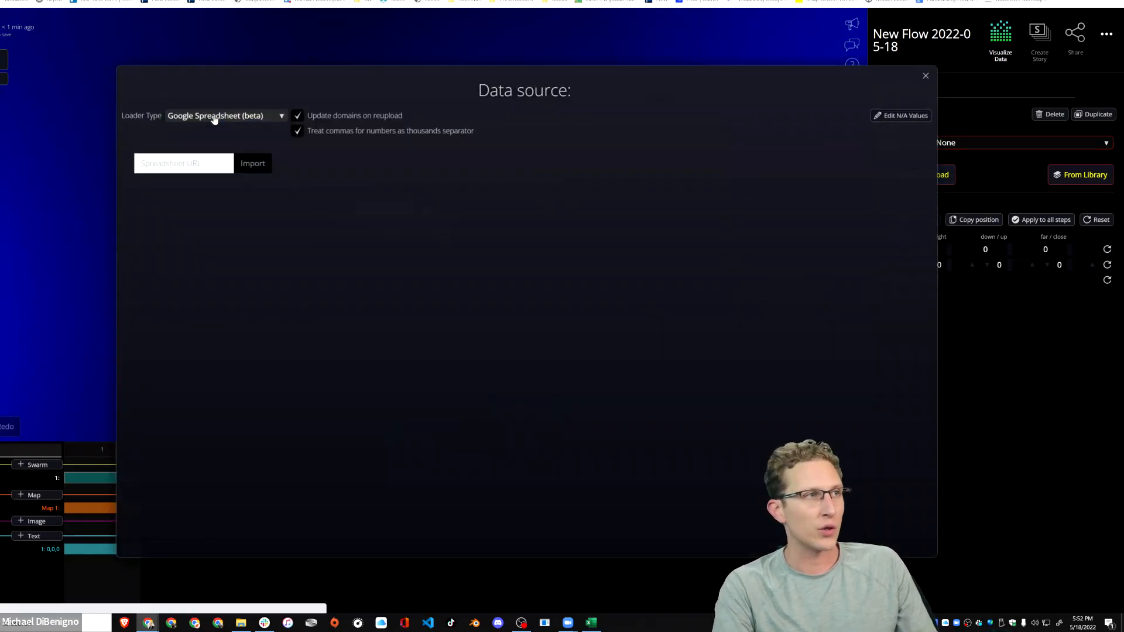
Copy the URL of the Delaware Google Sheet and import that spreadsheet as the swarm's data source.
key(alt+Tab)
key(Tab)
key(Tab)
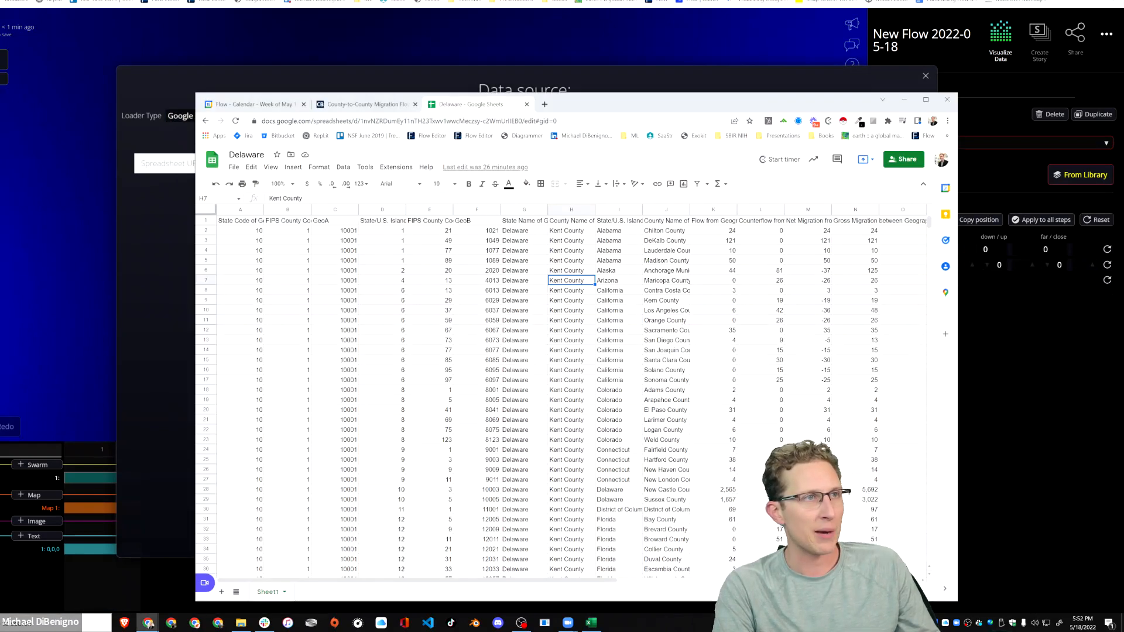
click(603, 122)
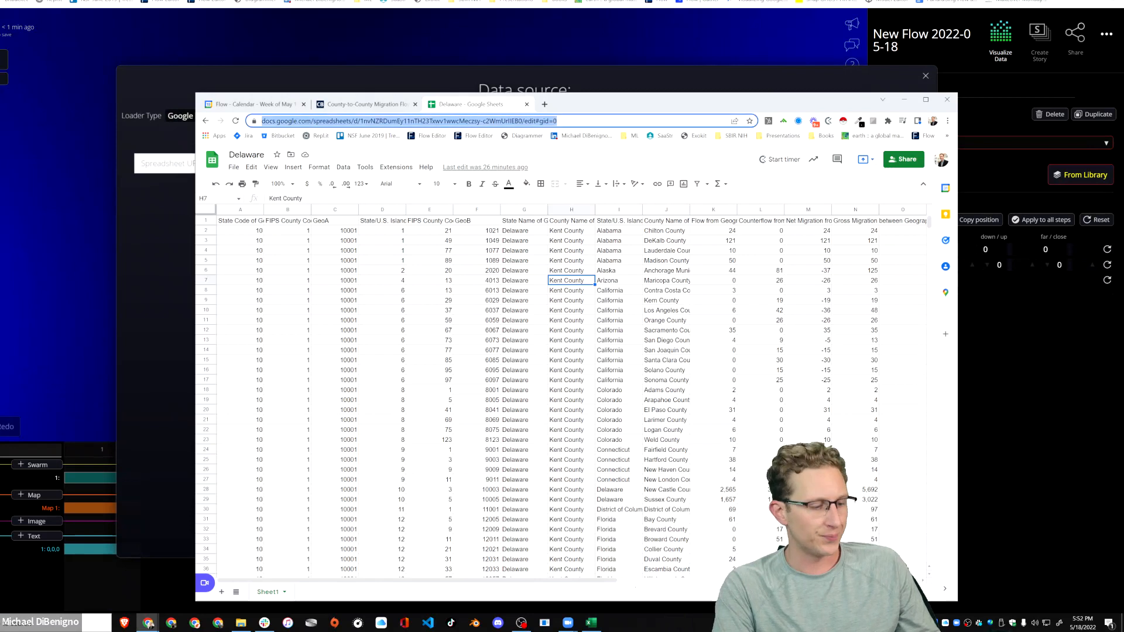
key(alt+Tab)
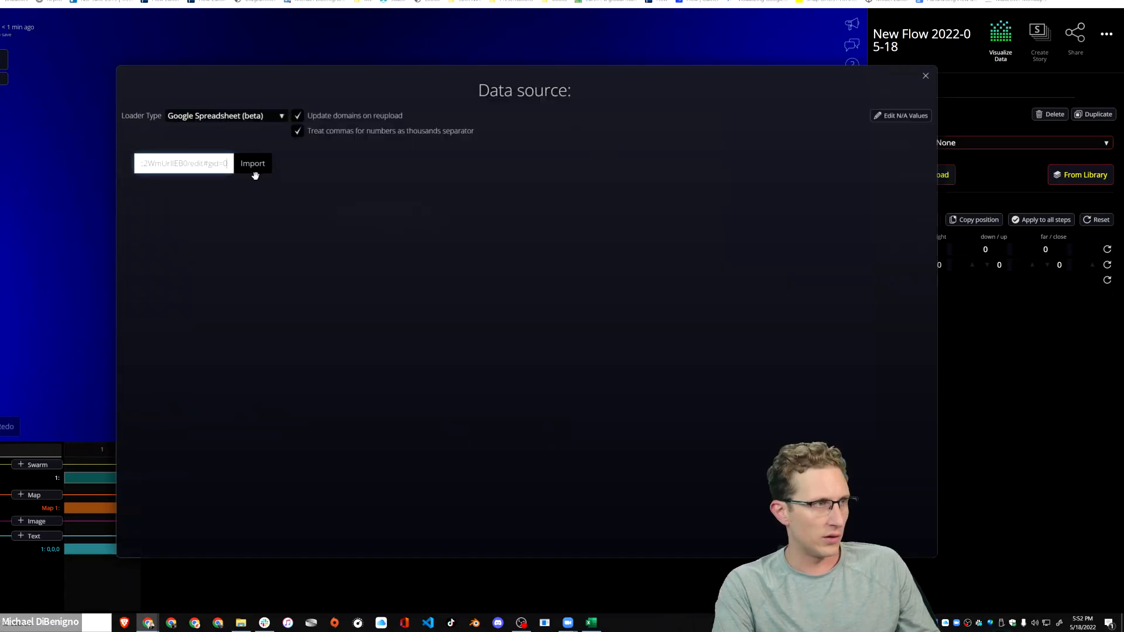
click(263, 167)
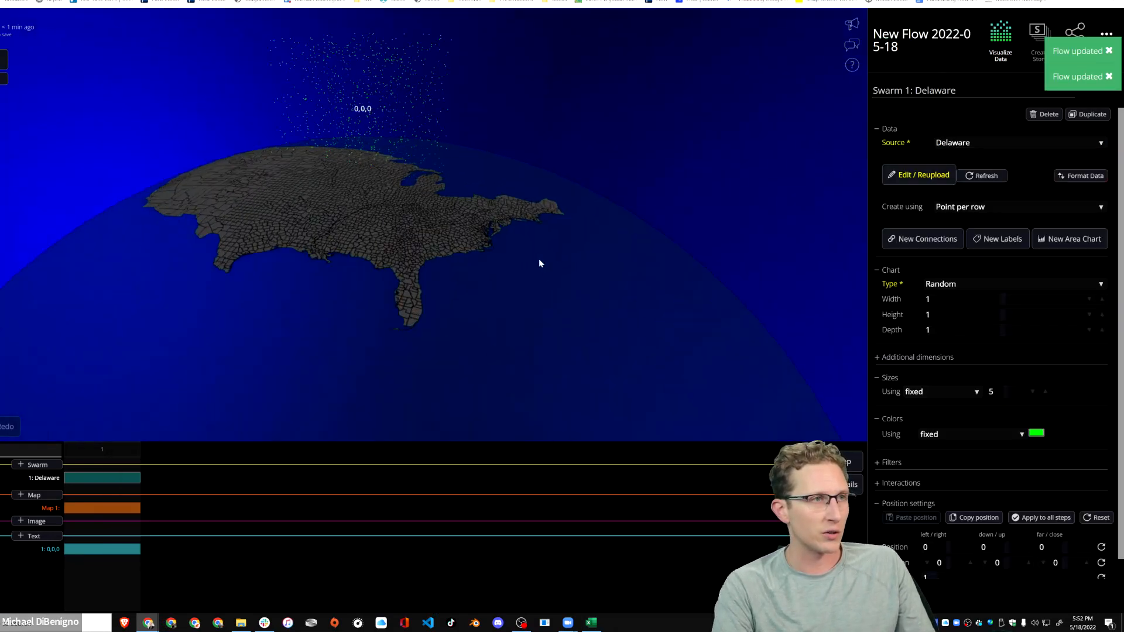
Create the Delaware swarm with a point per value from the Counterflow from Geography A to Geography B column.
drag(461, 277, 374, 293)
right_drag(374, 293, 507, 336)
scroll(492, 322, up, 4)
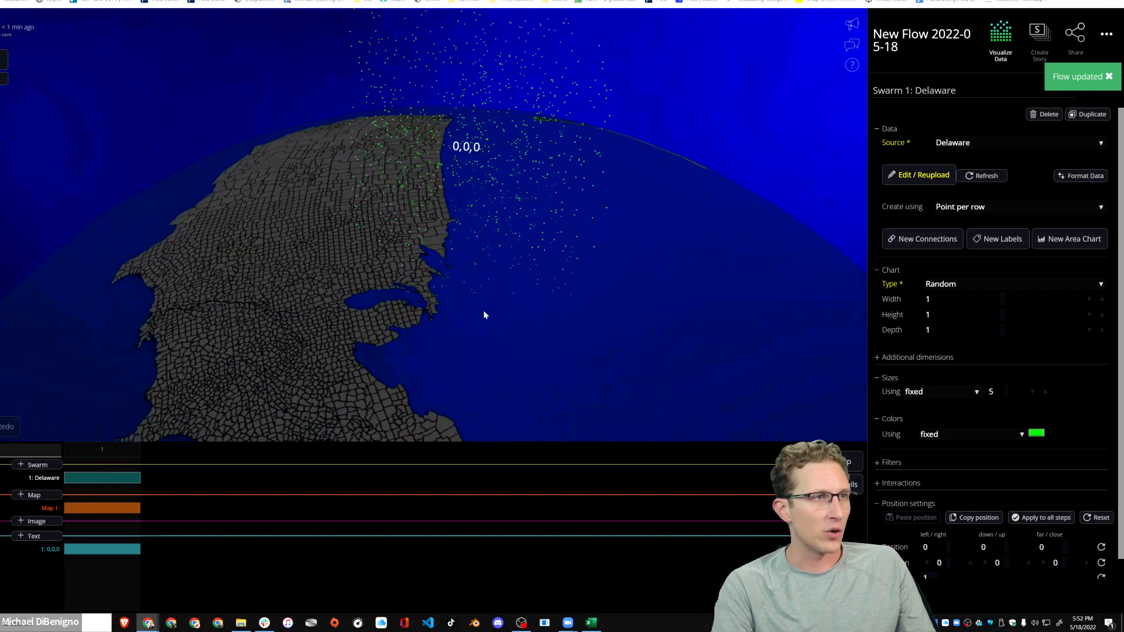
drag(484, 313, 411, 121)
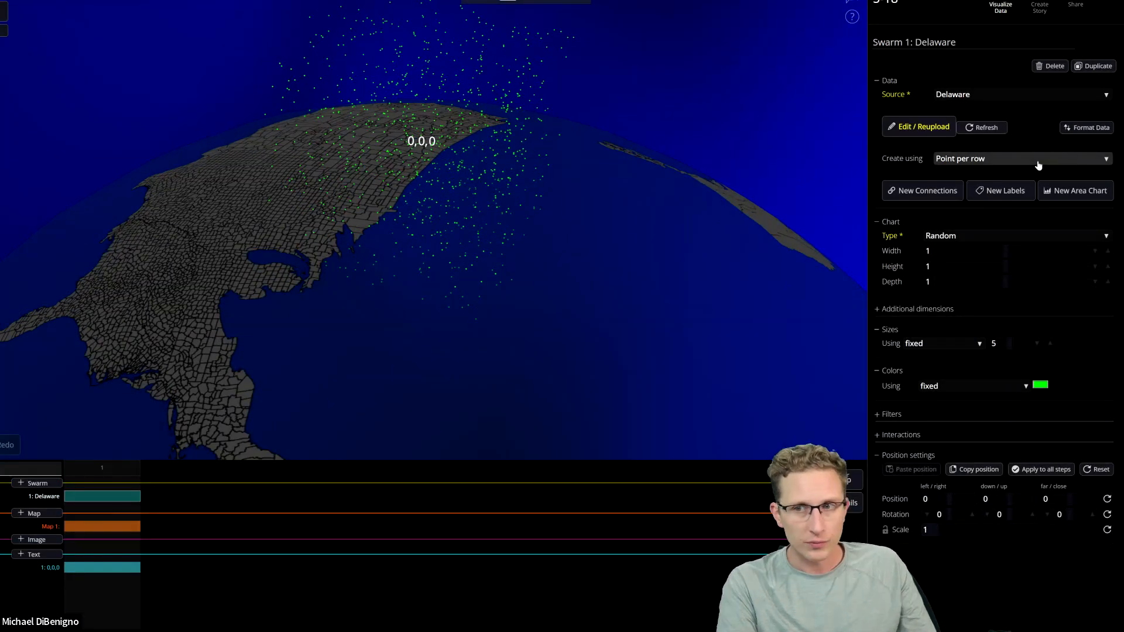
click(1037, 163)
click(1015, 166)
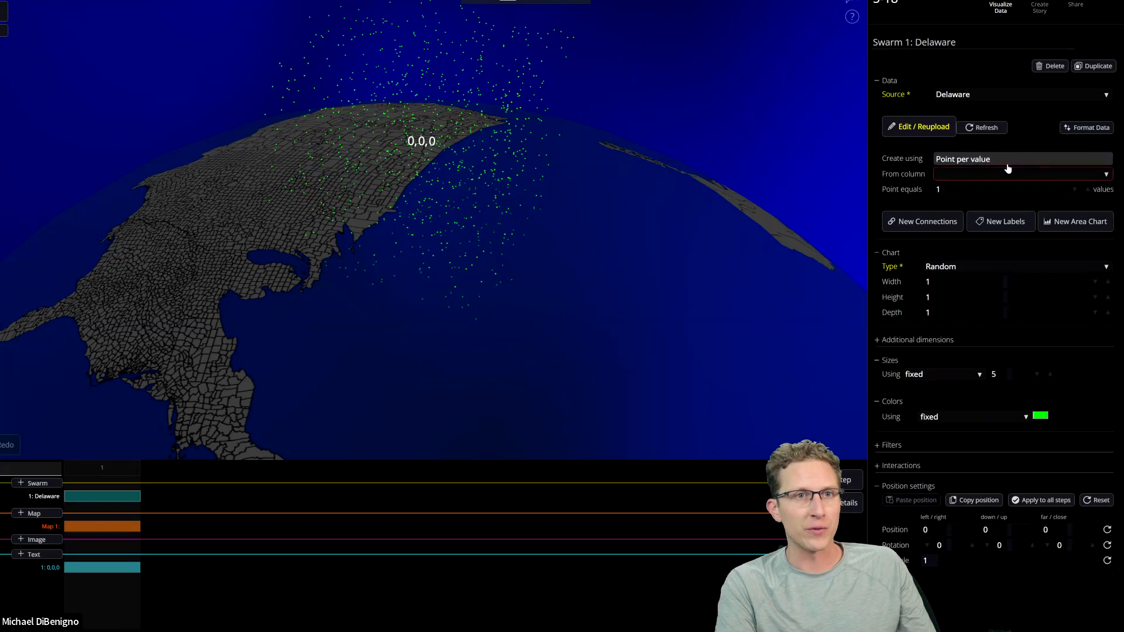
click(985, 181)
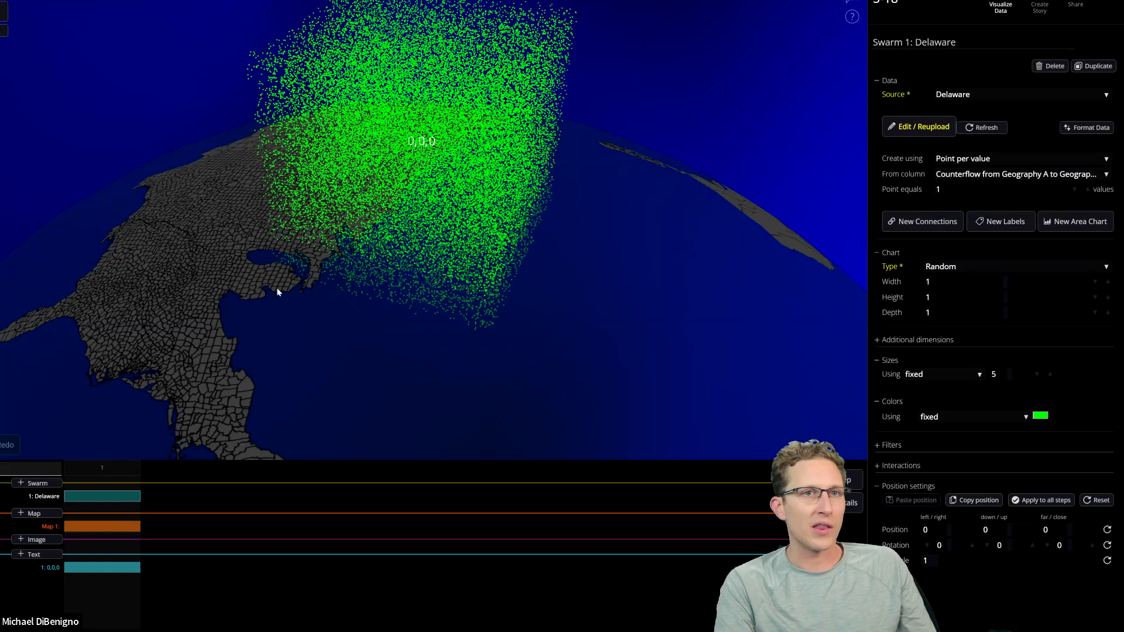
drag(244, 285, 388, 267)
drag(502, 334, 687, 265)
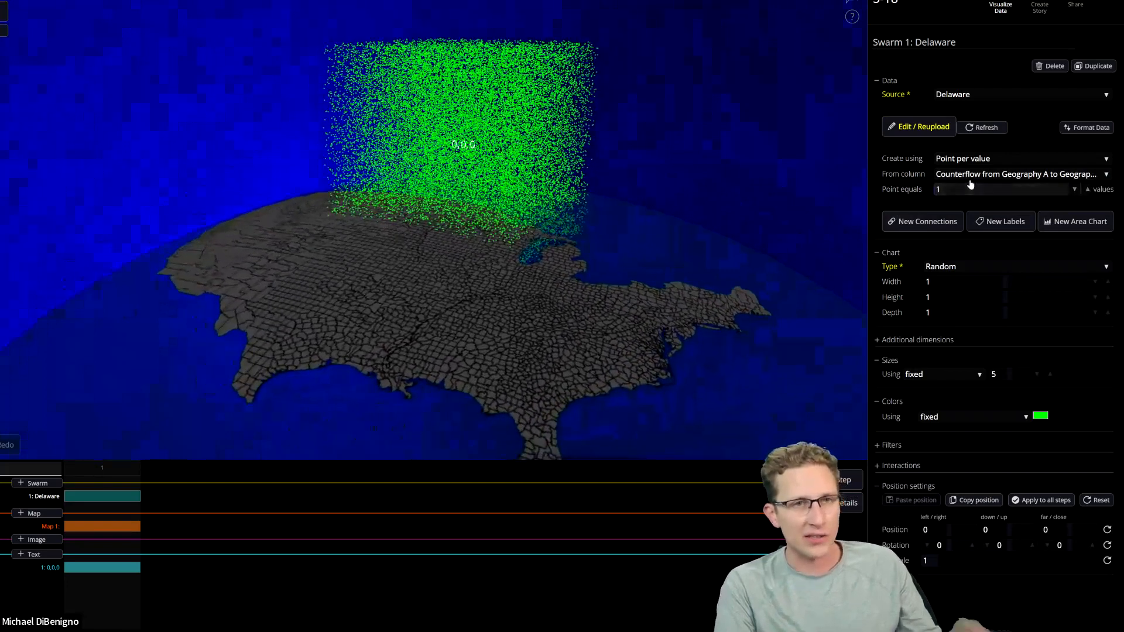
Switch to the Delaware Google Sheet and examine the geography code, GeoA, GeoB and Counterflow column headers.
key(alt+Tab)
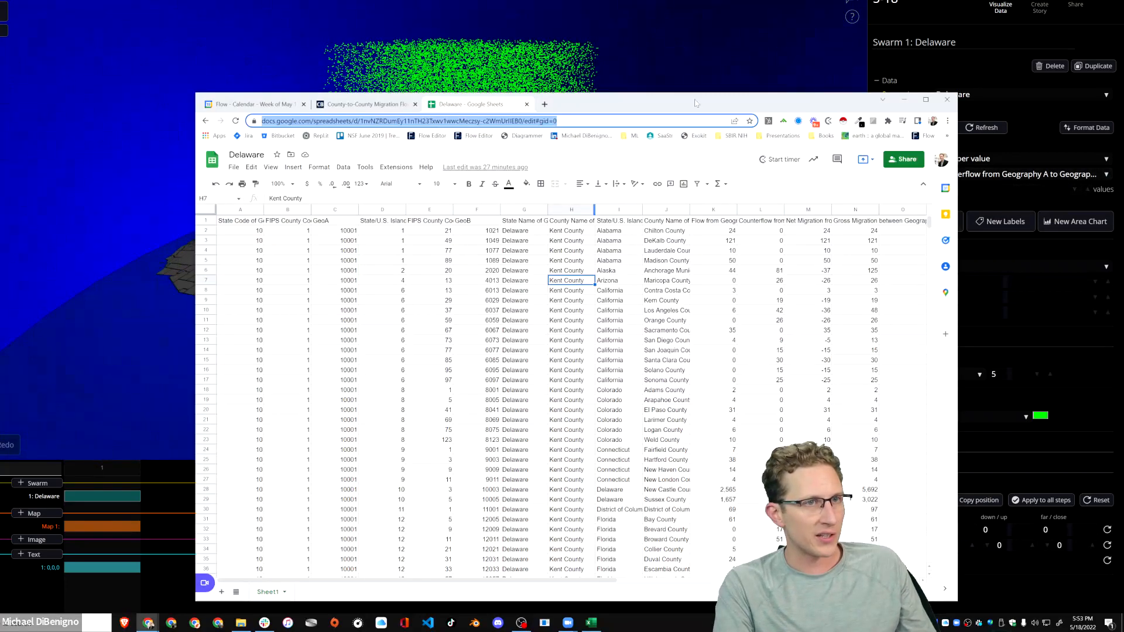
double_click(696, 103)
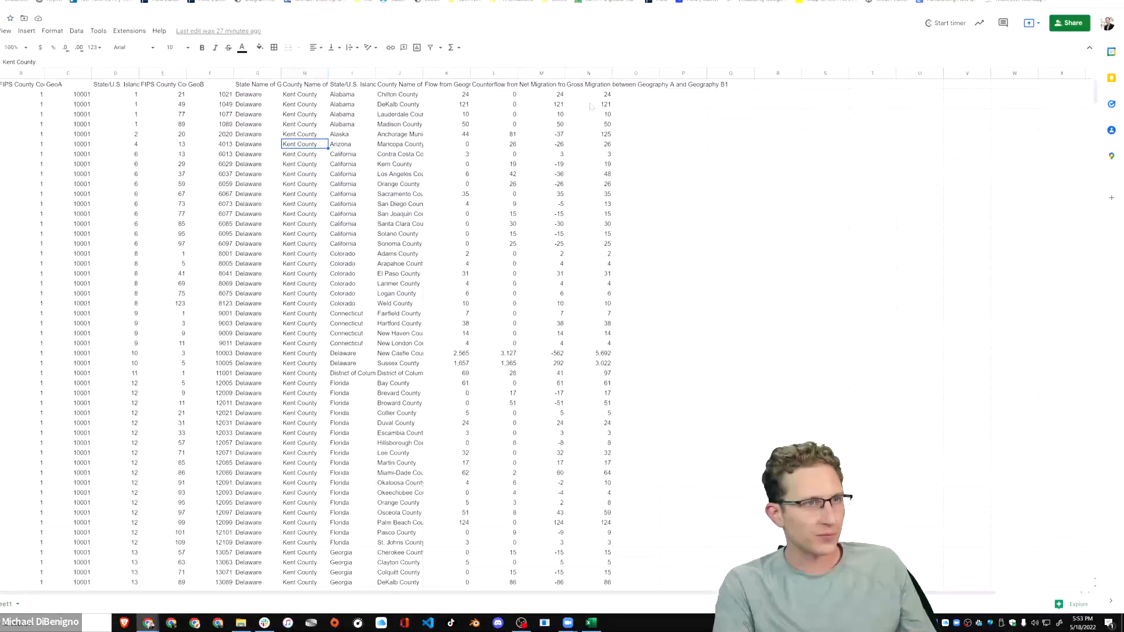
click(487, 88)
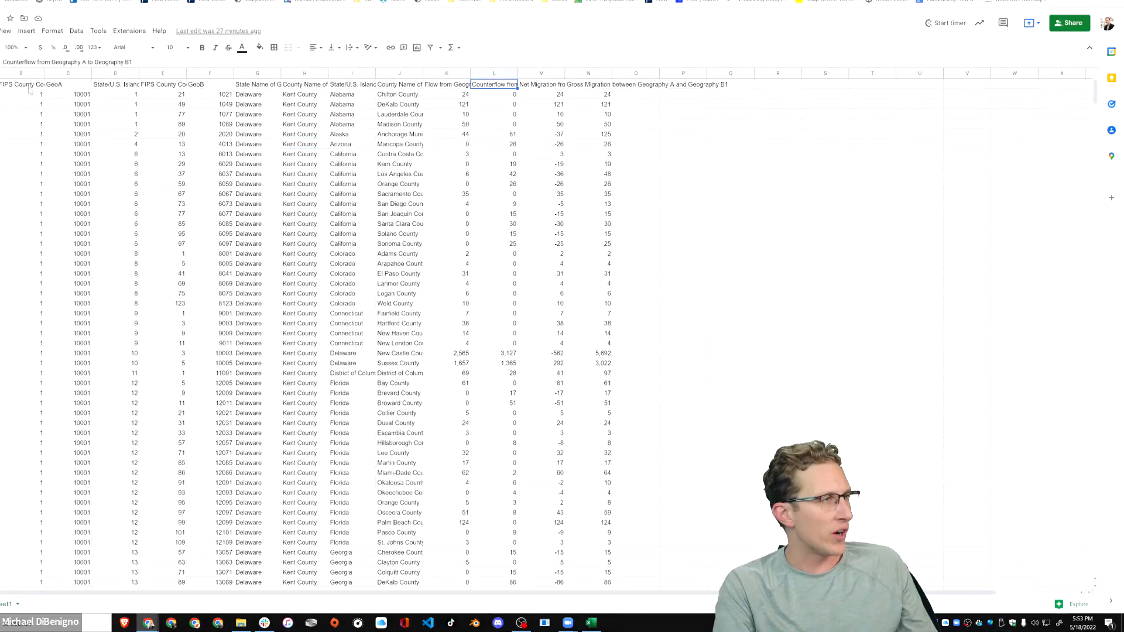
drag(61, 75, 8, 93)
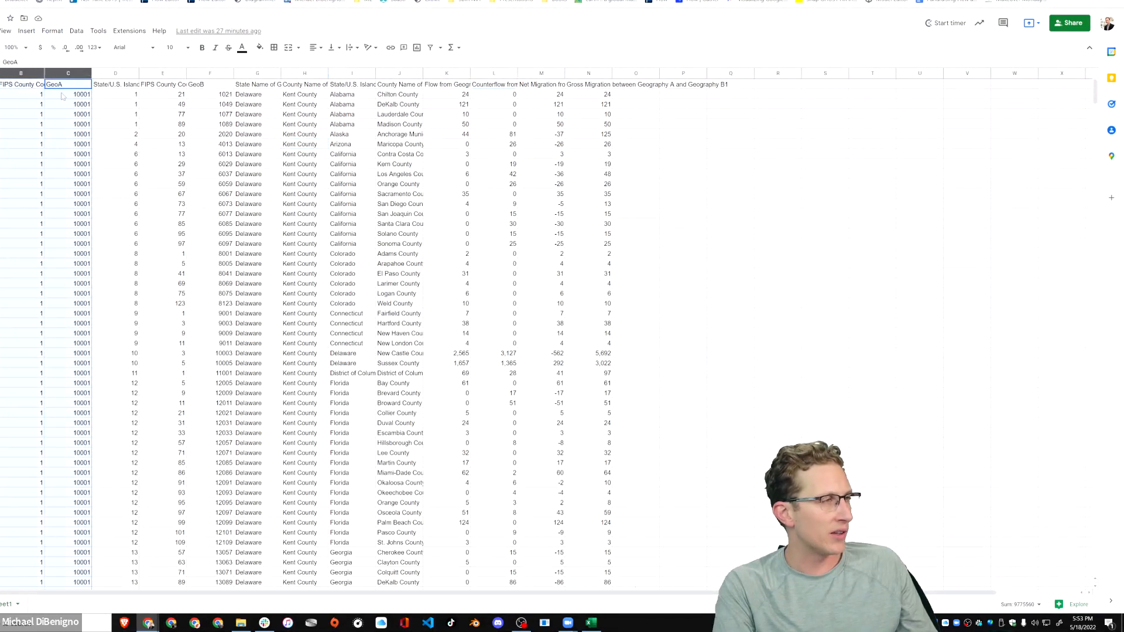
click(0, 84)
click(13, 87)
click(61, 87)
click(135, 86)
click(214, 86)
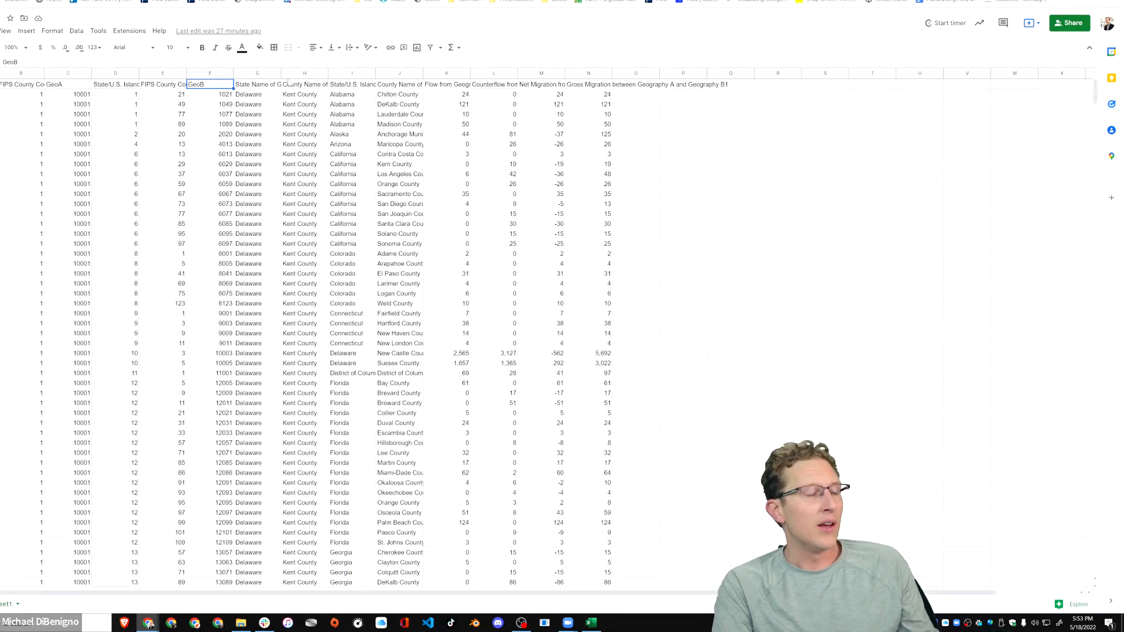
click(351, 86)
click(494, 87)
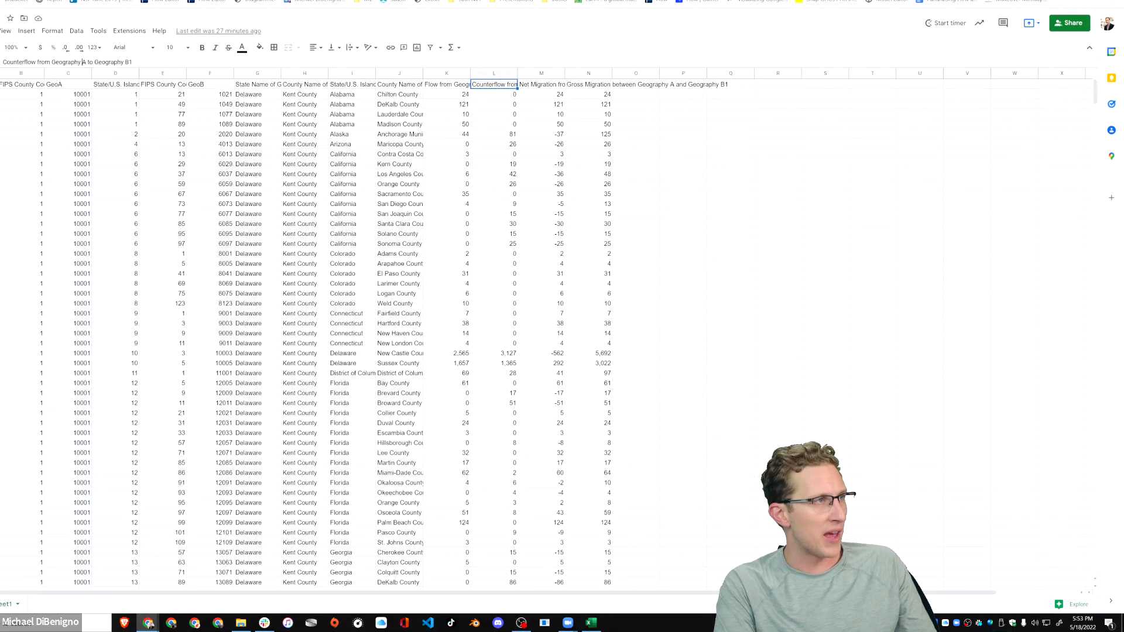
Compare the Geography A and B state names with the Flow from Geography B to A and Counterflow columns.
click(354, 104)
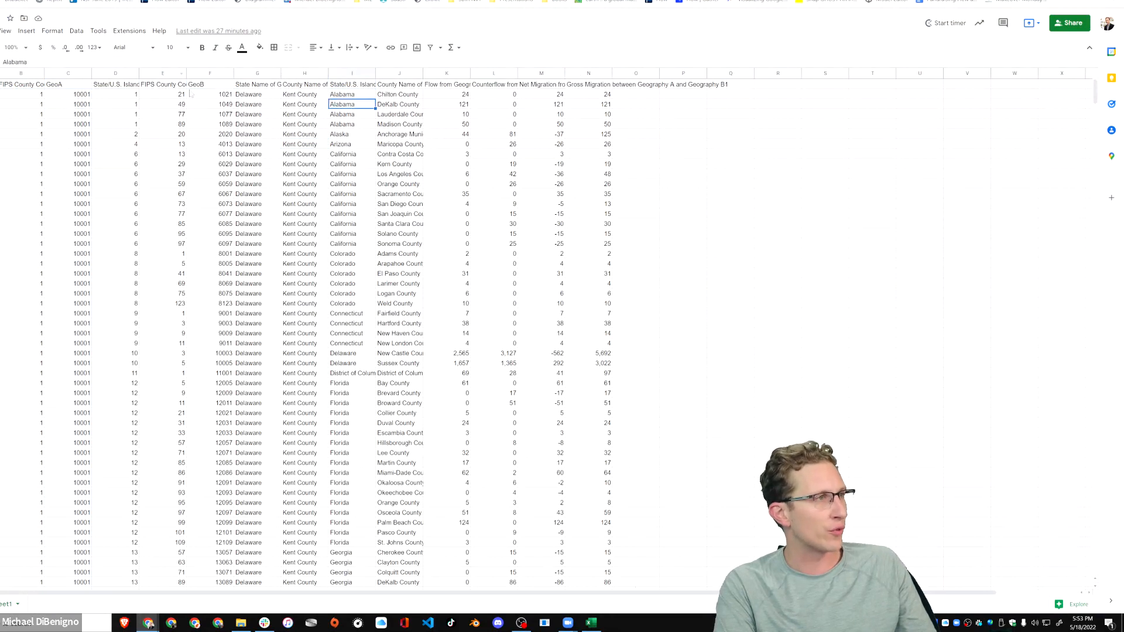
drag(249, 95, 256, 134)
click(343, 96)
shift+click(348, 463)
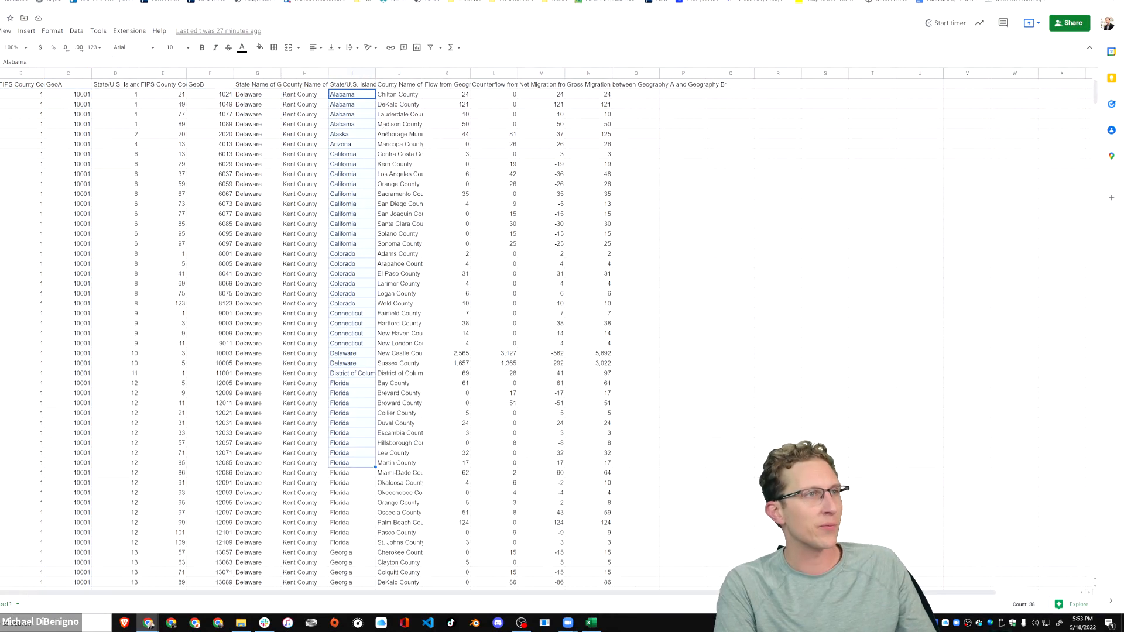
click(453, 87)
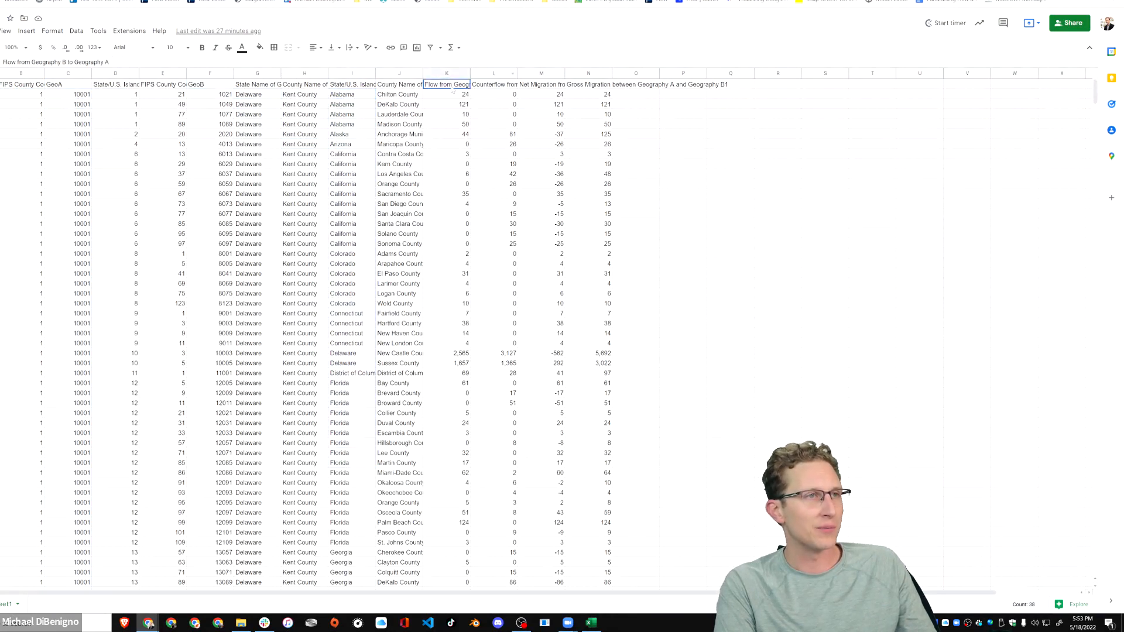
click(502, 88)
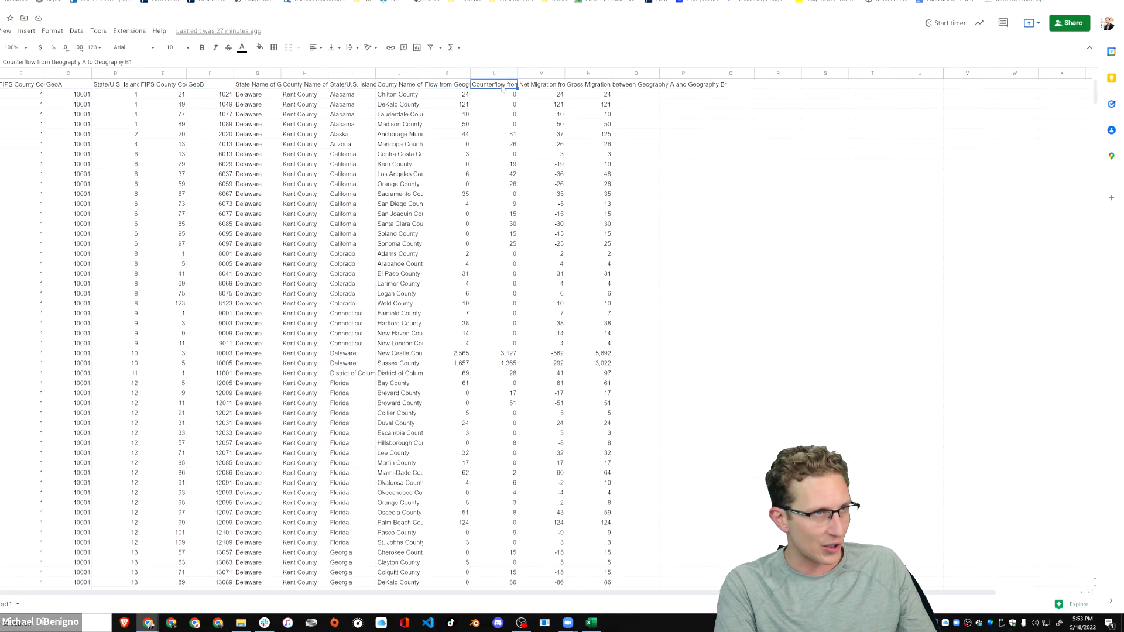
click(439, 88)
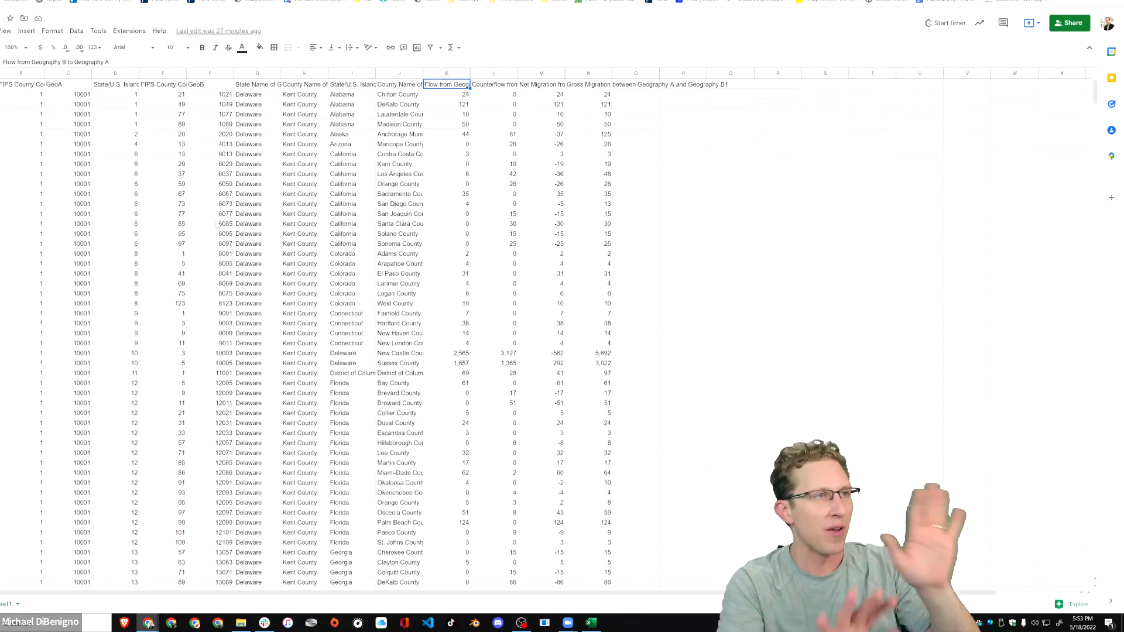
click(441, 136)
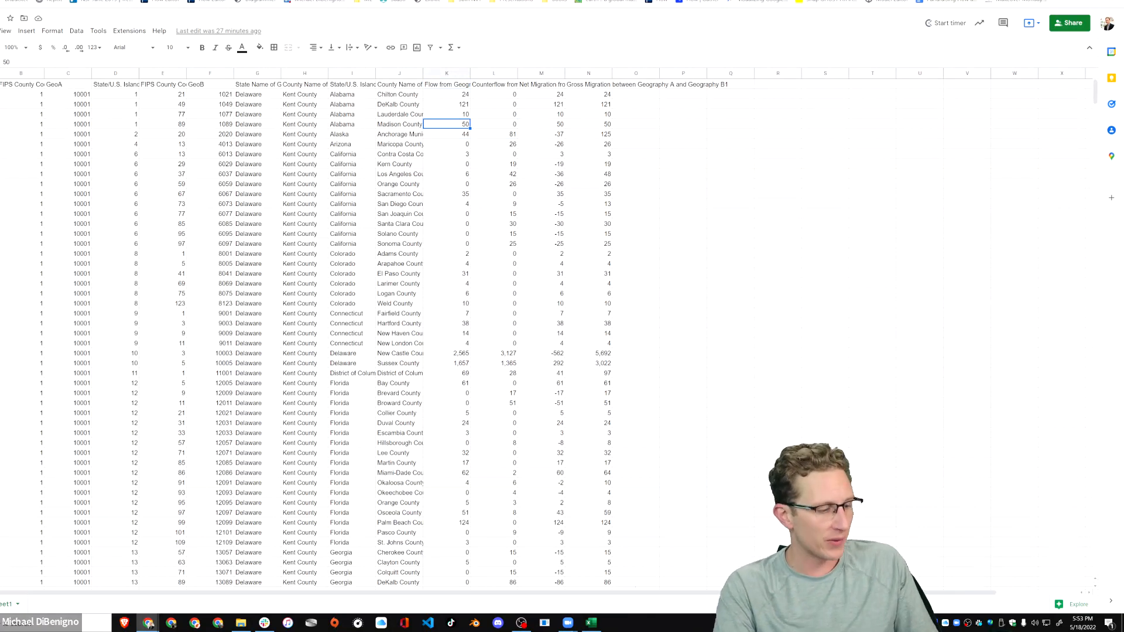
Back in Flow, set the Delaware swarm's chart type to Map to regions, using Map 1 with GeoA as region column.
key(alt+Tab)
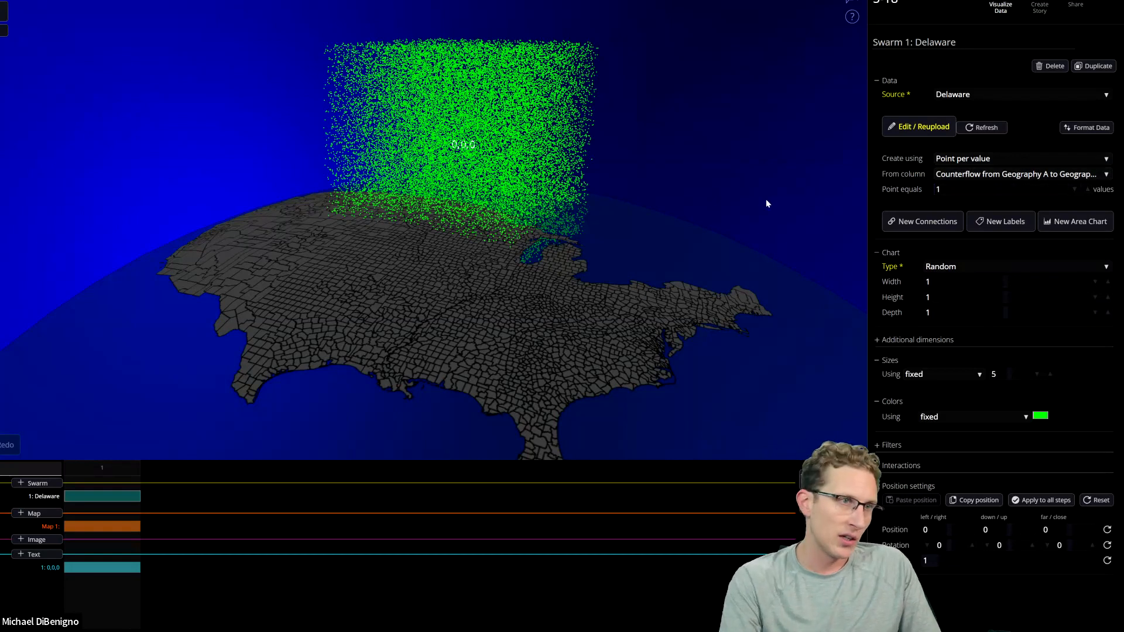
drag(647, 344, 614, 299)
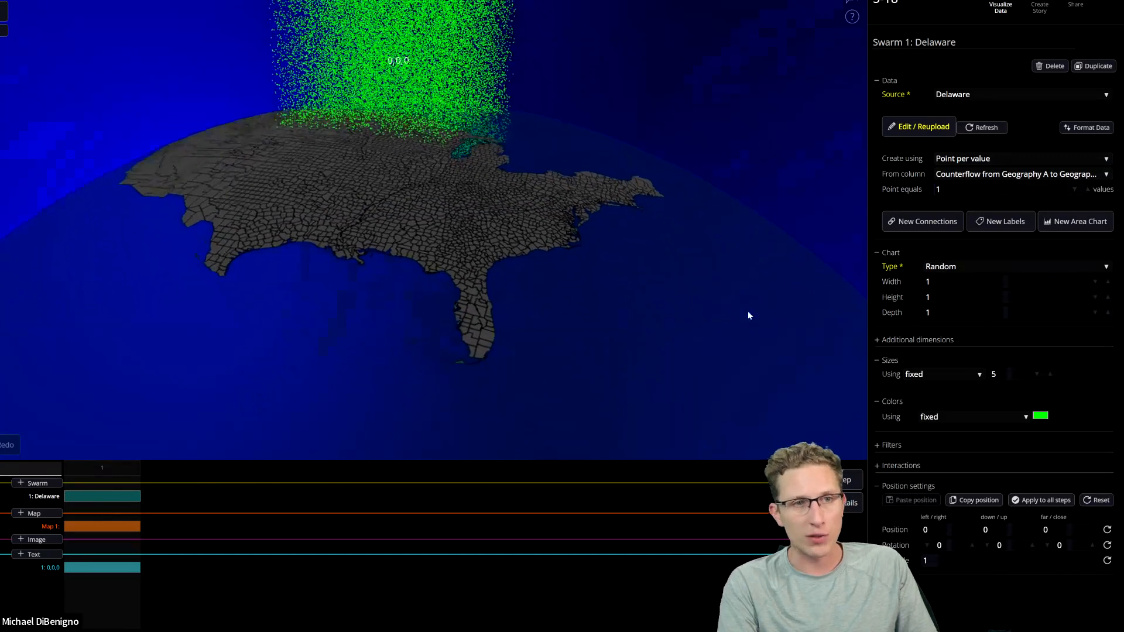
click(995, 267)
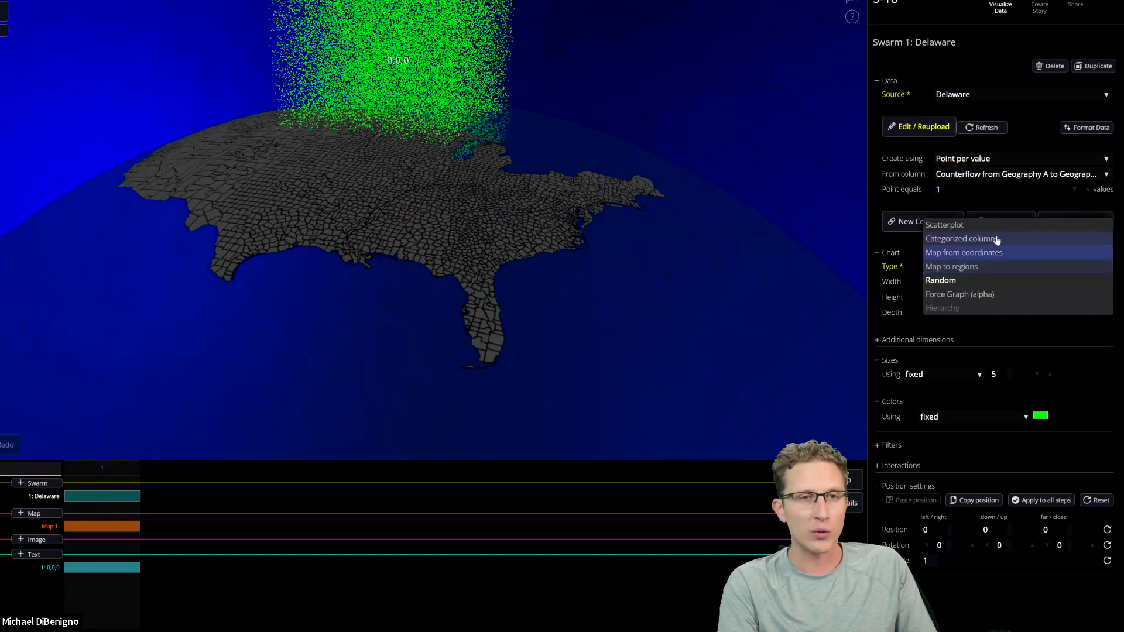
click(985, 268)
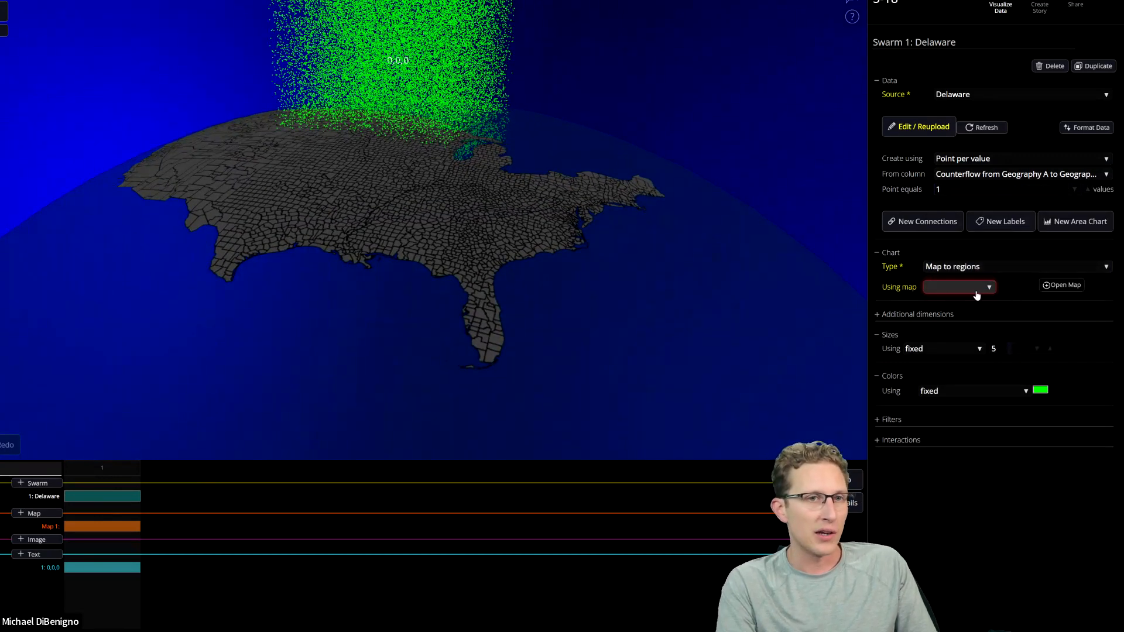
click(972, 294)
click(958, 294)
click(973, 302)
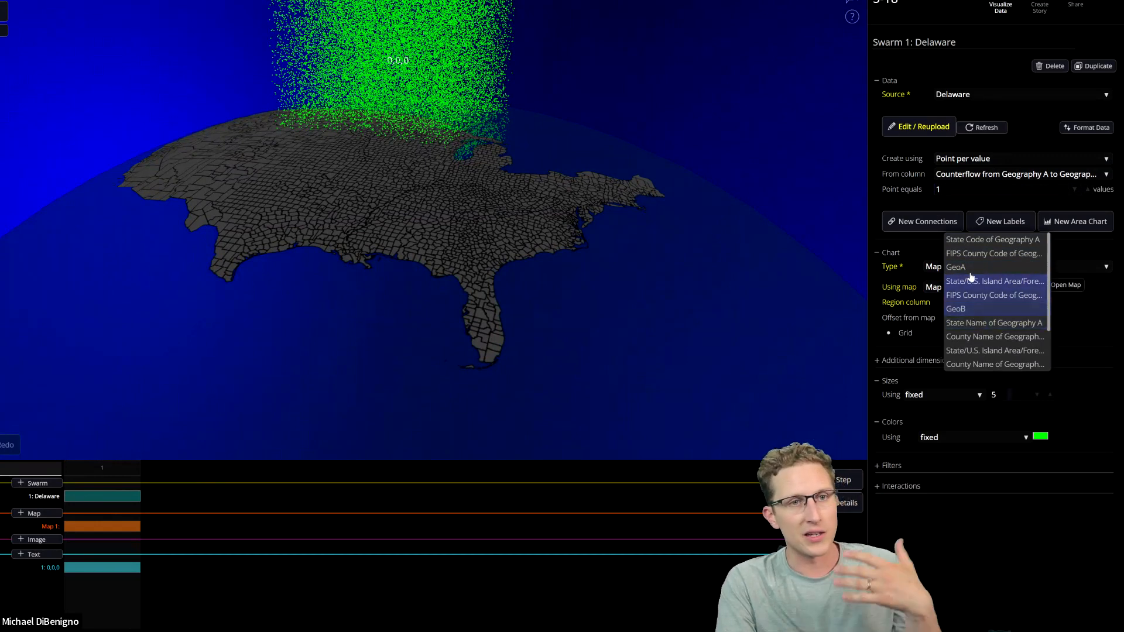
click(945, 269)
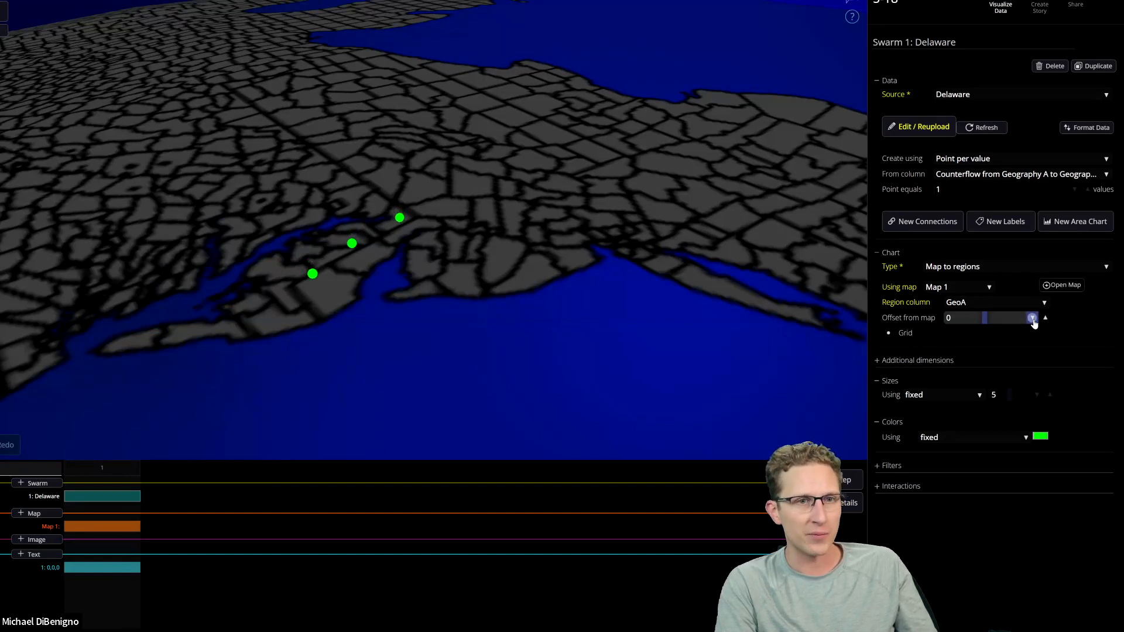
drag(614, 323, 604, 287)
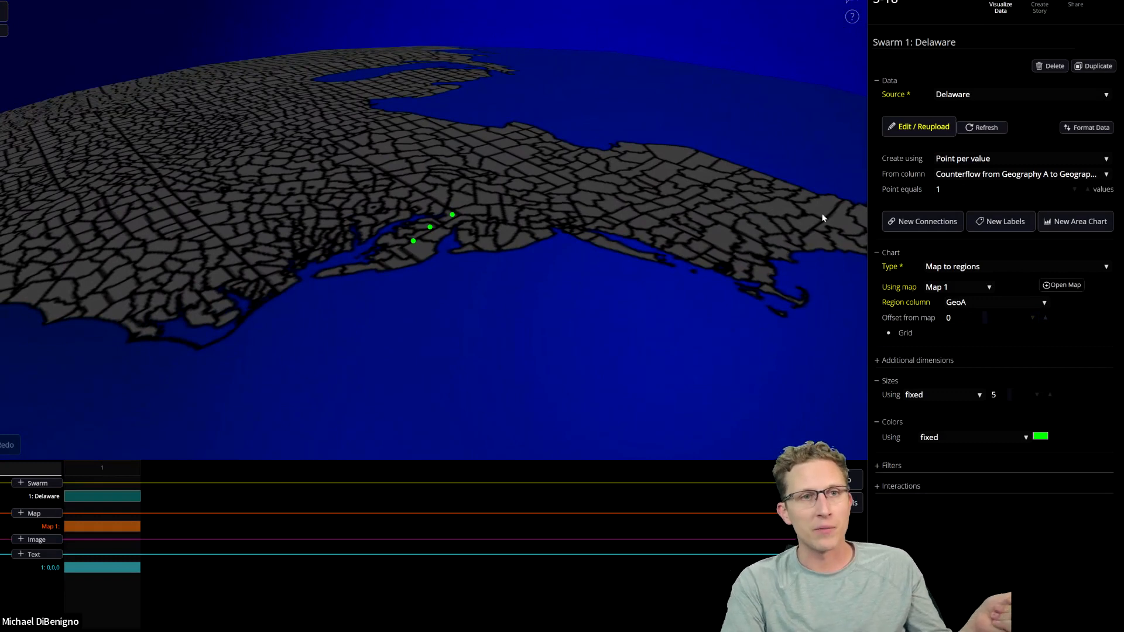
Switch to the Delaware Google Sheet and examine the Counterflow column and the Kent County to Anchorage Municipality, Alaska row.
key(alt+Tab)
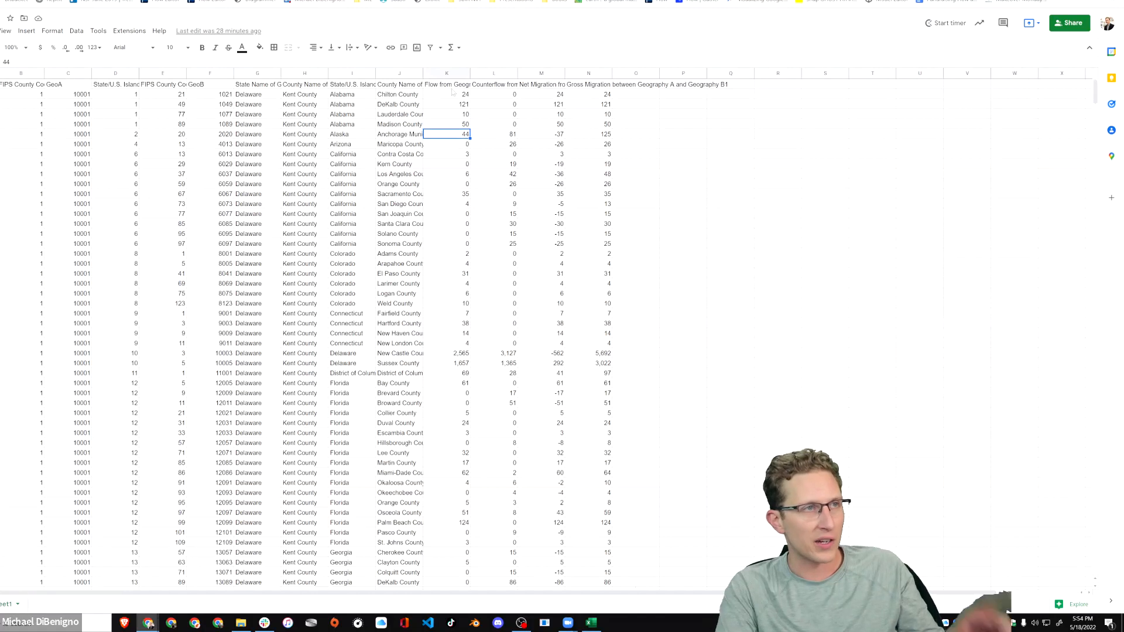
click(454, 74)
click(493, 73)
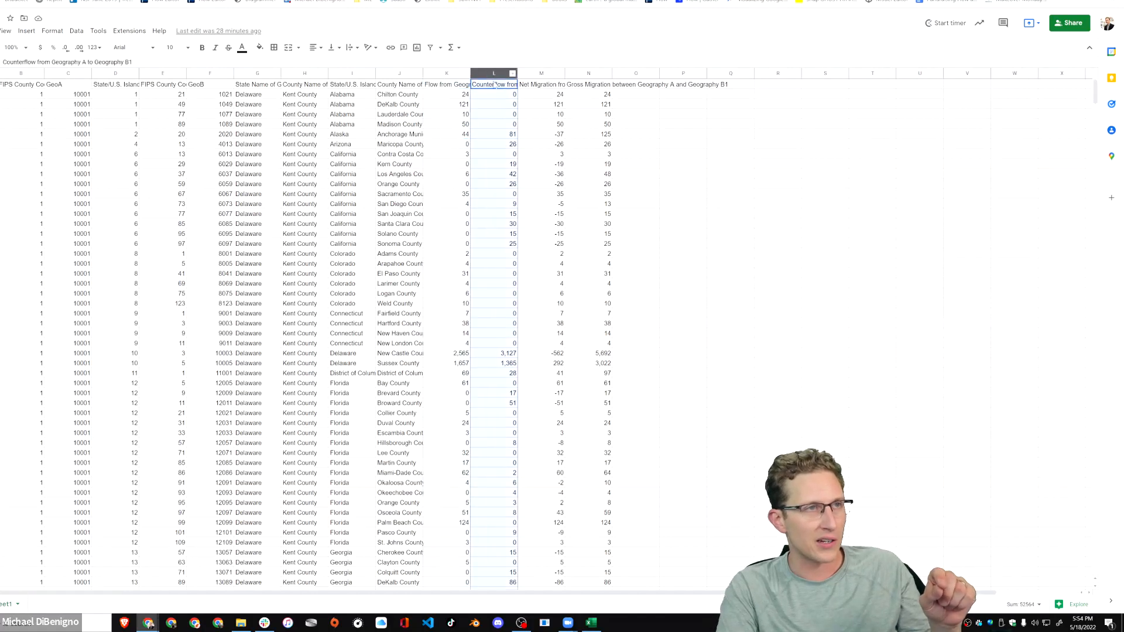
click(503, 135)
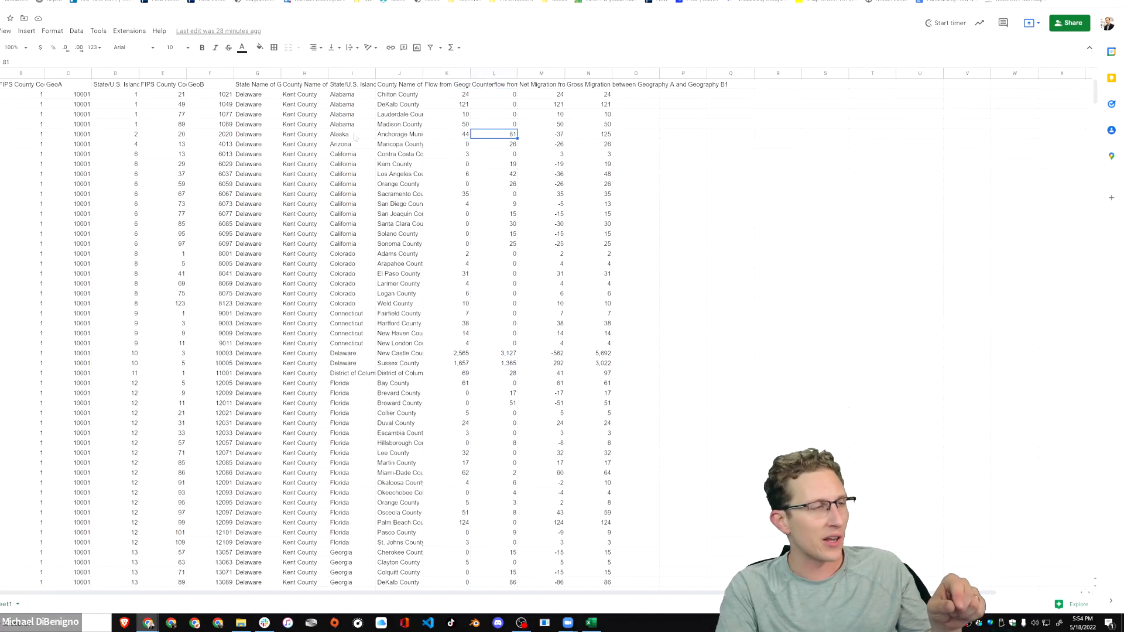
click(401, 136)
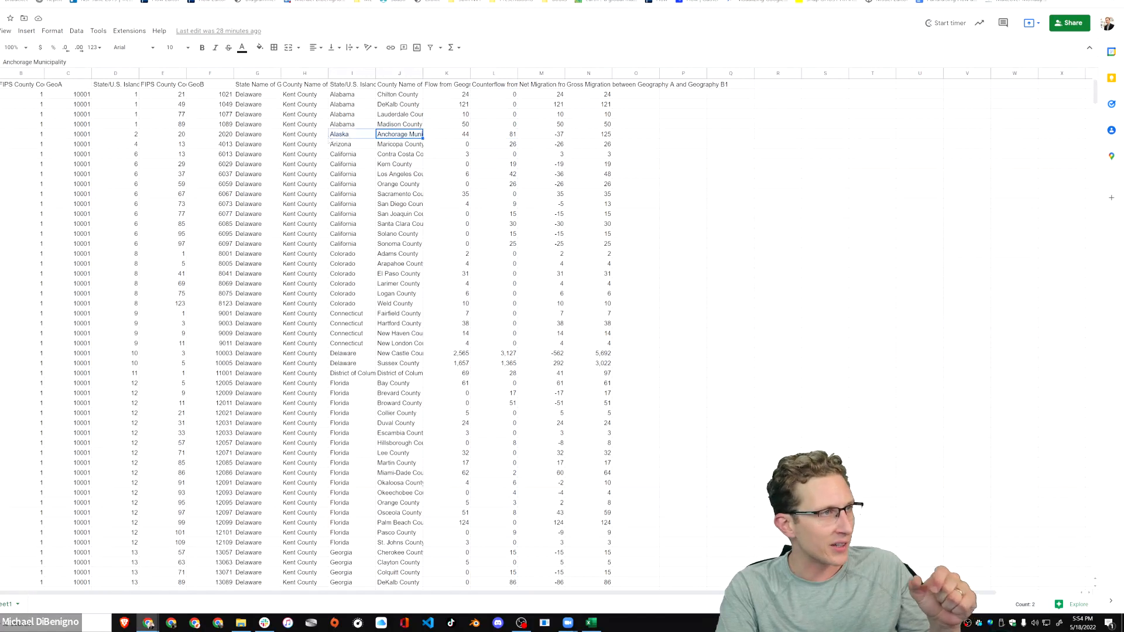
click(251, 136)
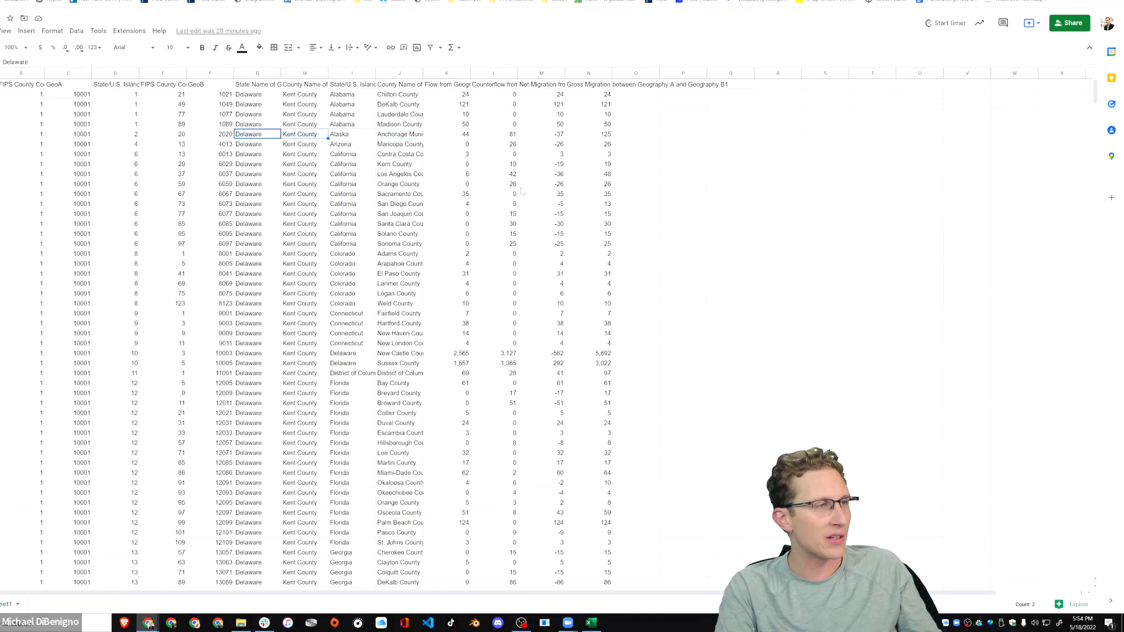
click(510, 134)
Back in Flow, enable the grid for the Delaware swarm's region mapping and set its spacing to 0.1.
key(alt+Tab)
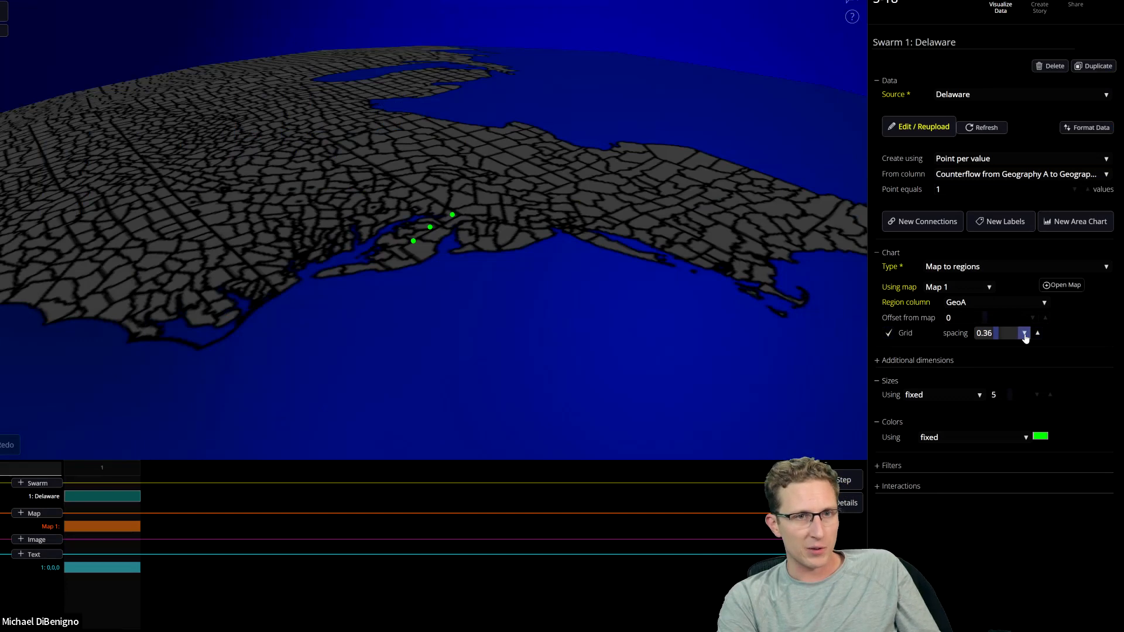
click(1003, 333)
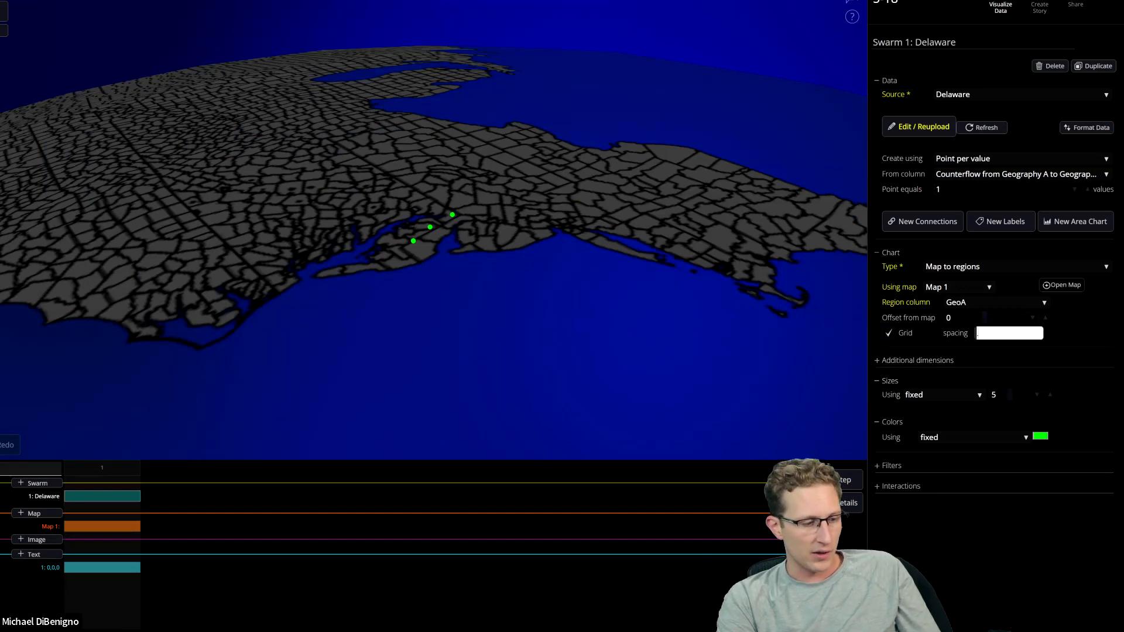
text(0.1)
key(Return)
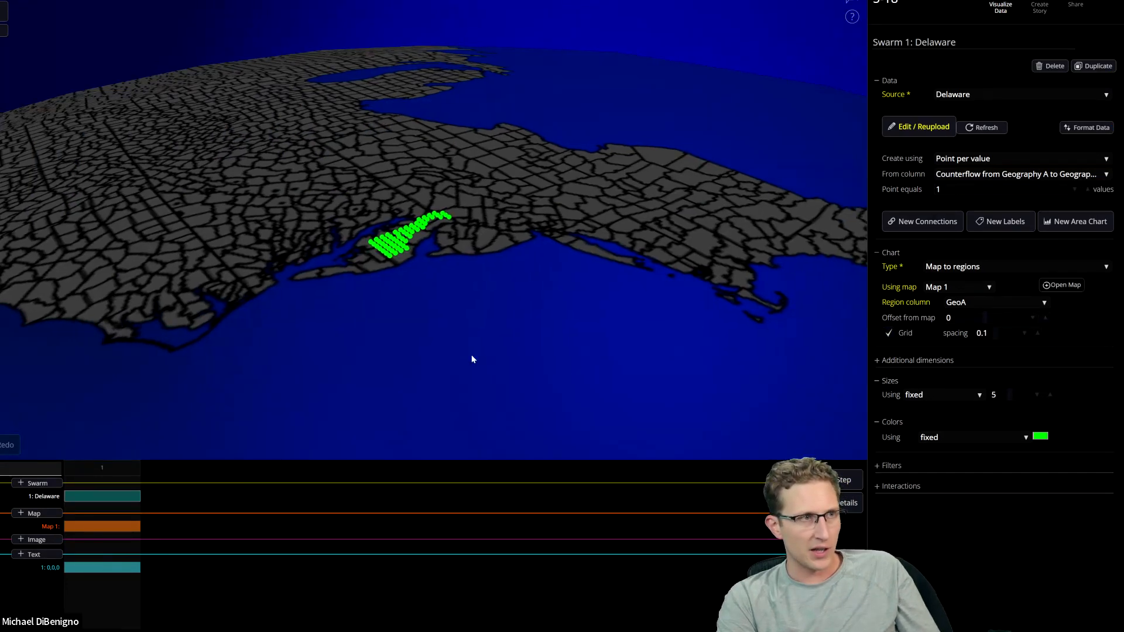
Try a grid spacing of 0.05 and inspect the point density over Delaware up close.
click(1004, 333)
drag(564, 275, 589, 299)
click(983, 333)
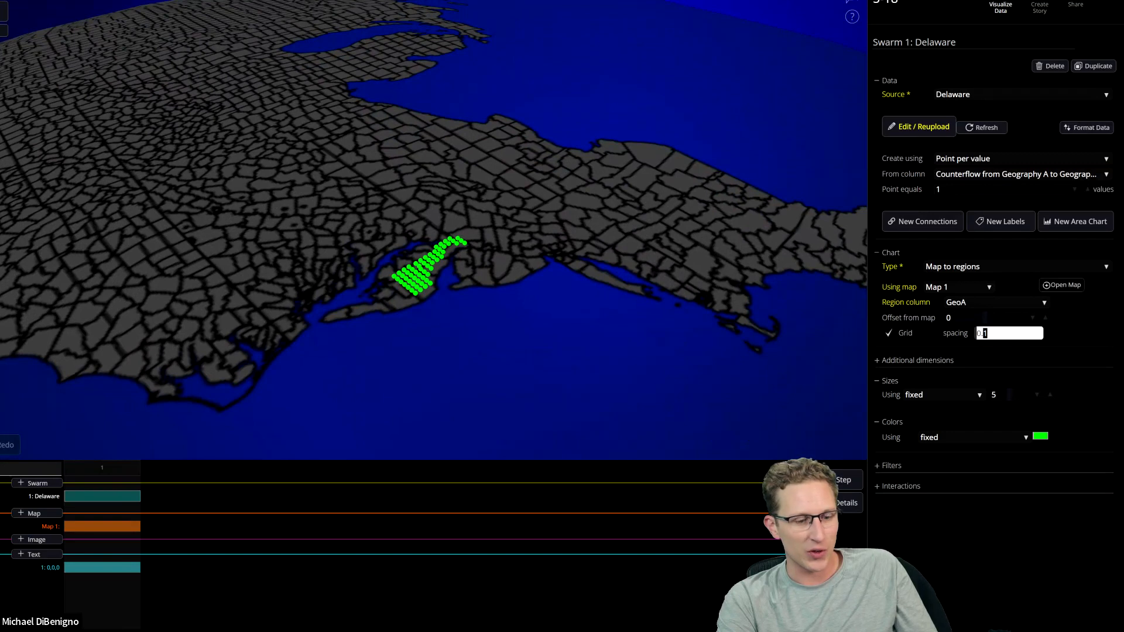
text(05)
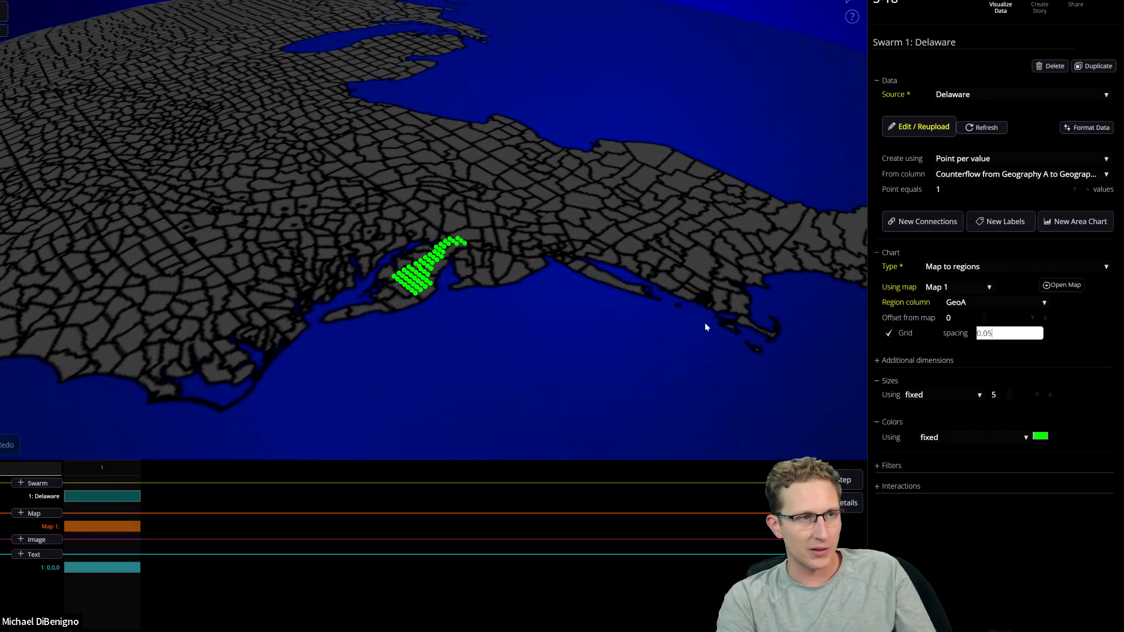
key(Return)
scroll(526, 386, up, 5)
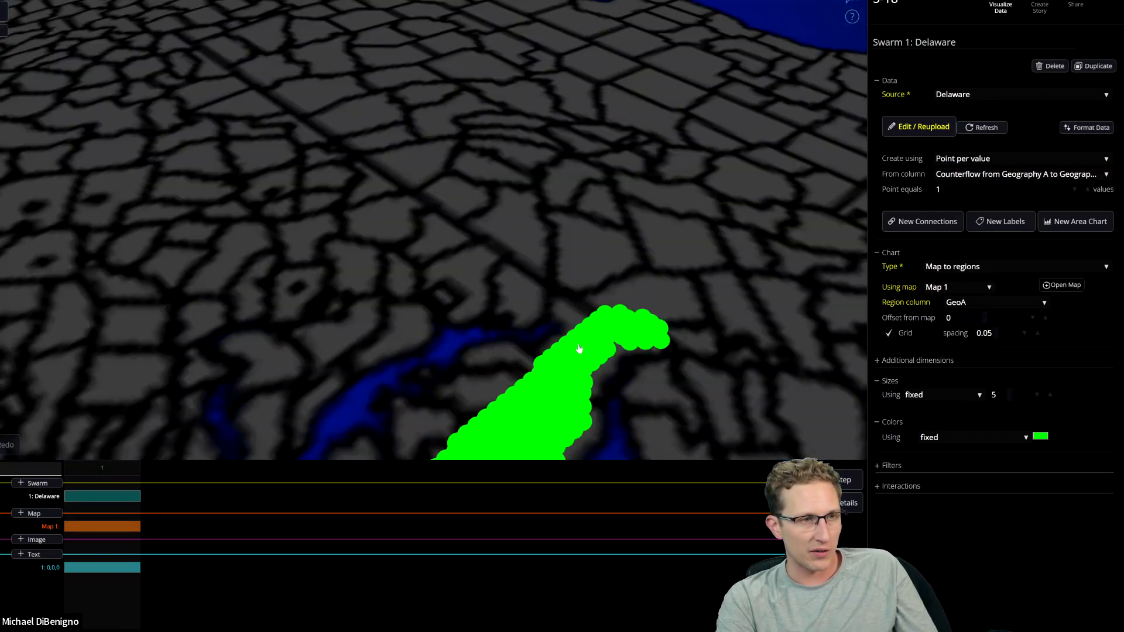
scroll(575, 339, down, 4)
scroll(572, 327, up, 5)
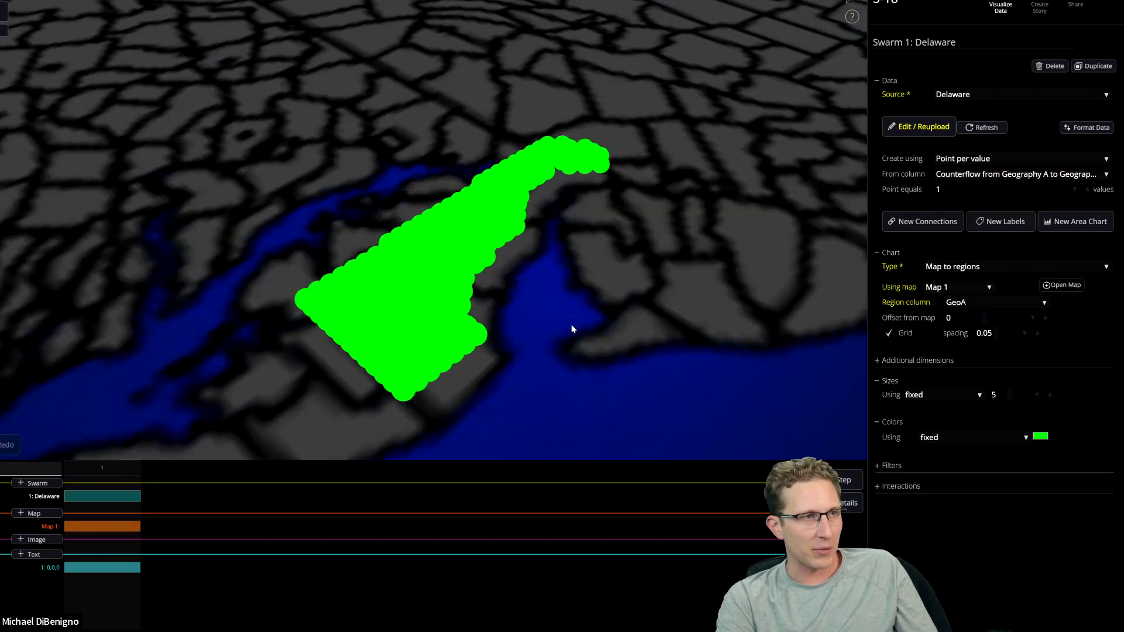
Set the Delaware swarm's grid spacing to 0.07.
click(995, 333)
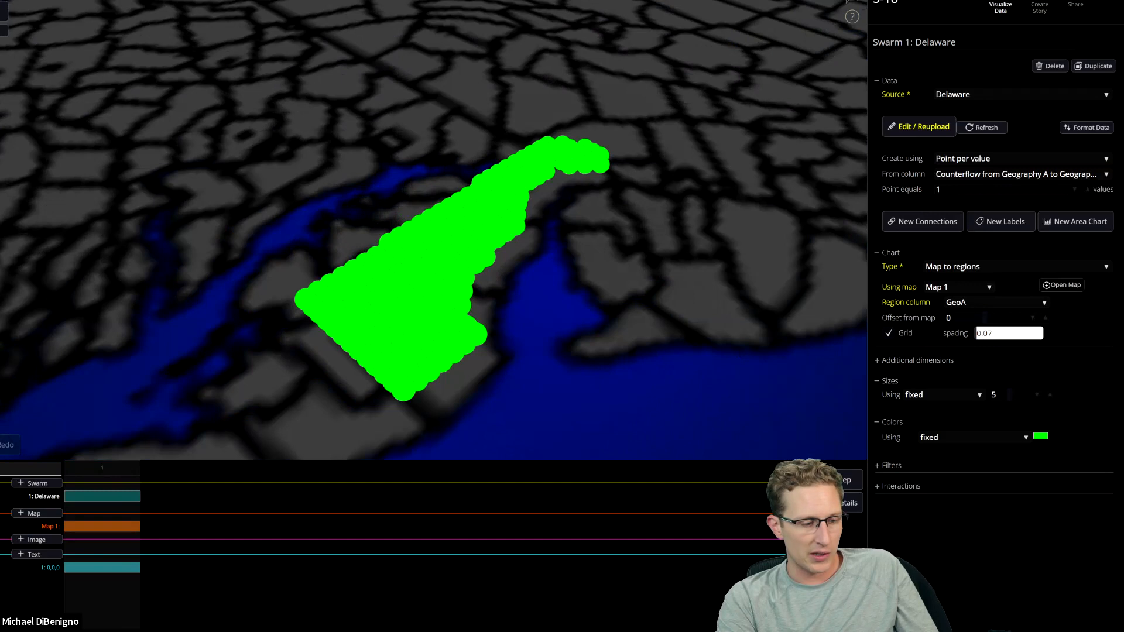
drag(667, 321, 669, 345)
scroll(669, 345, down, 5)
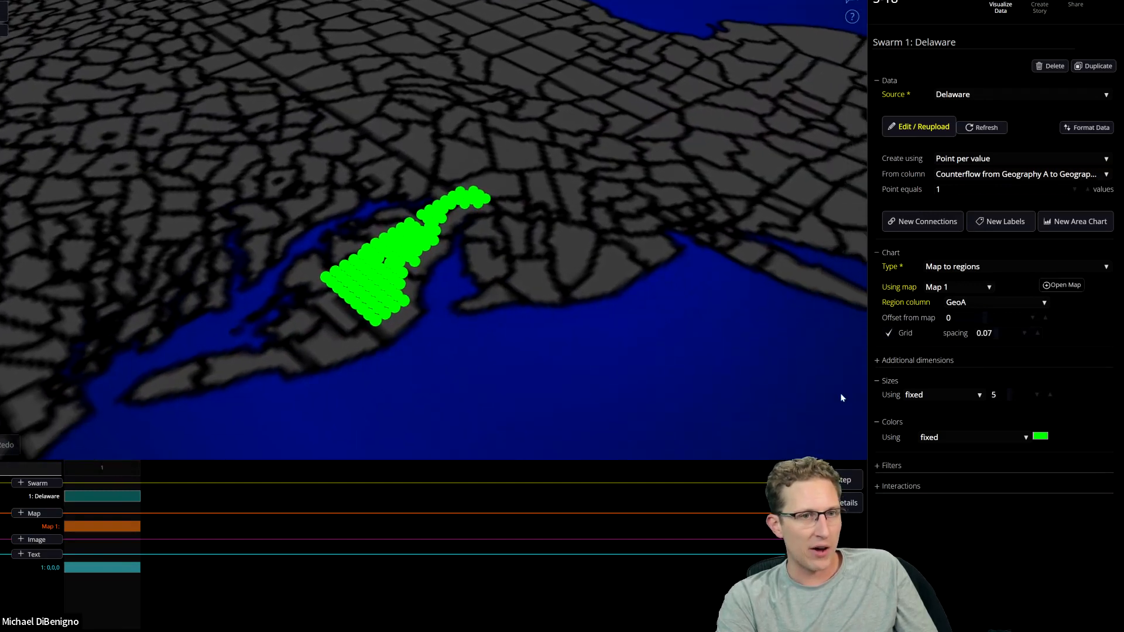
Color the swarm points with a color scheme based on the GeoA column, keeping the Default scheme.
click(960, 437)
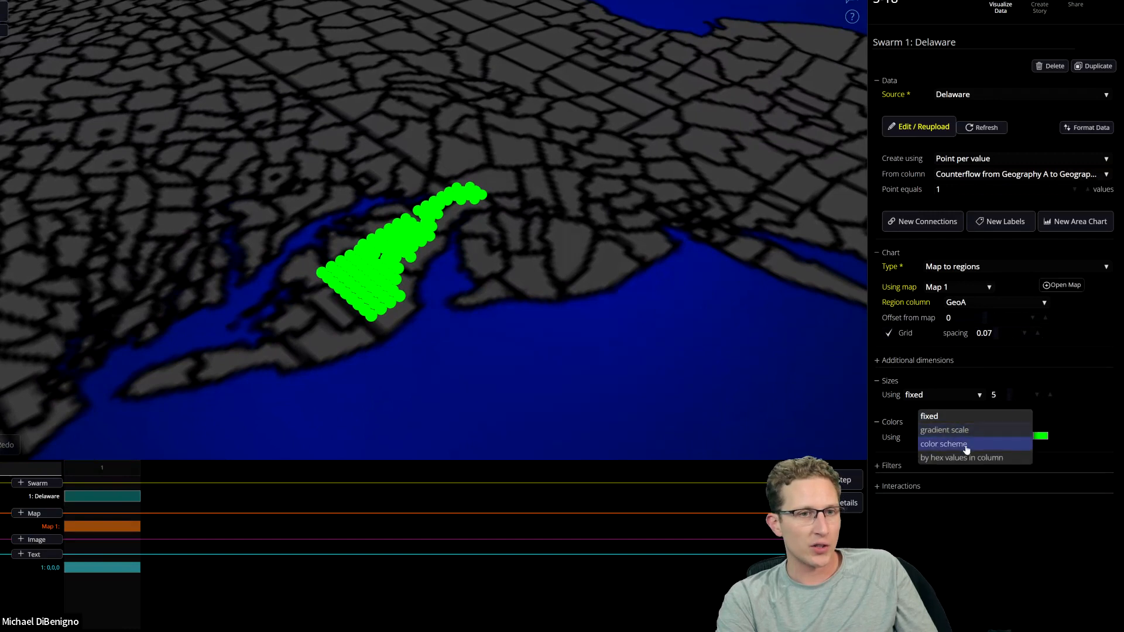
click(959, 443)
click(967, 451)
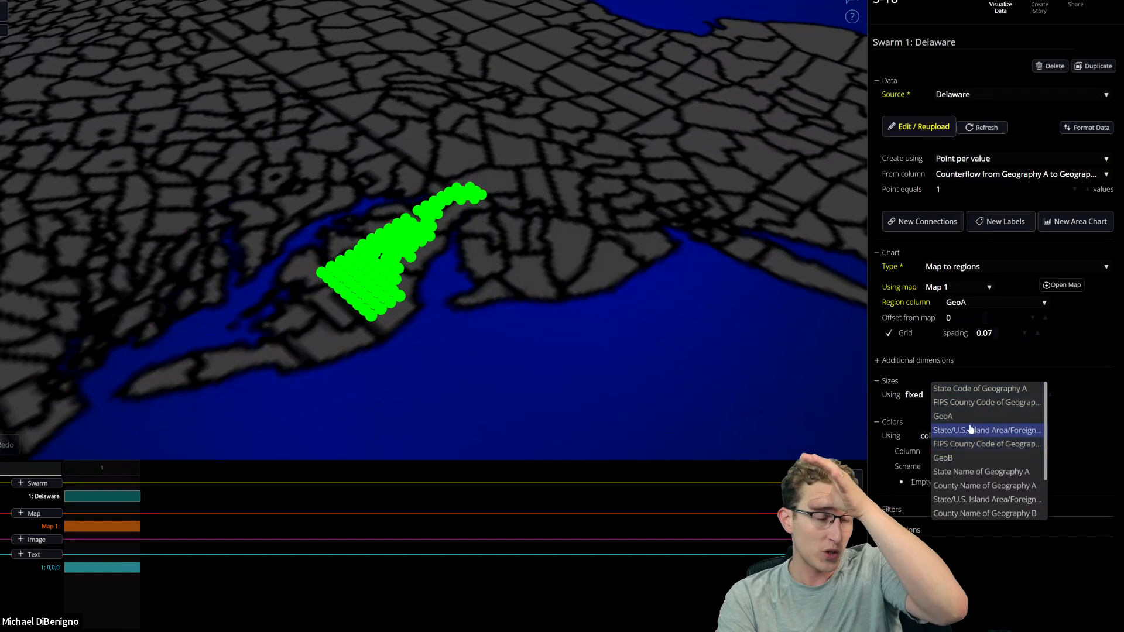
click(961, 416)
drag(466, 377, 634, 352)
scroll(651, 342, down, 3)
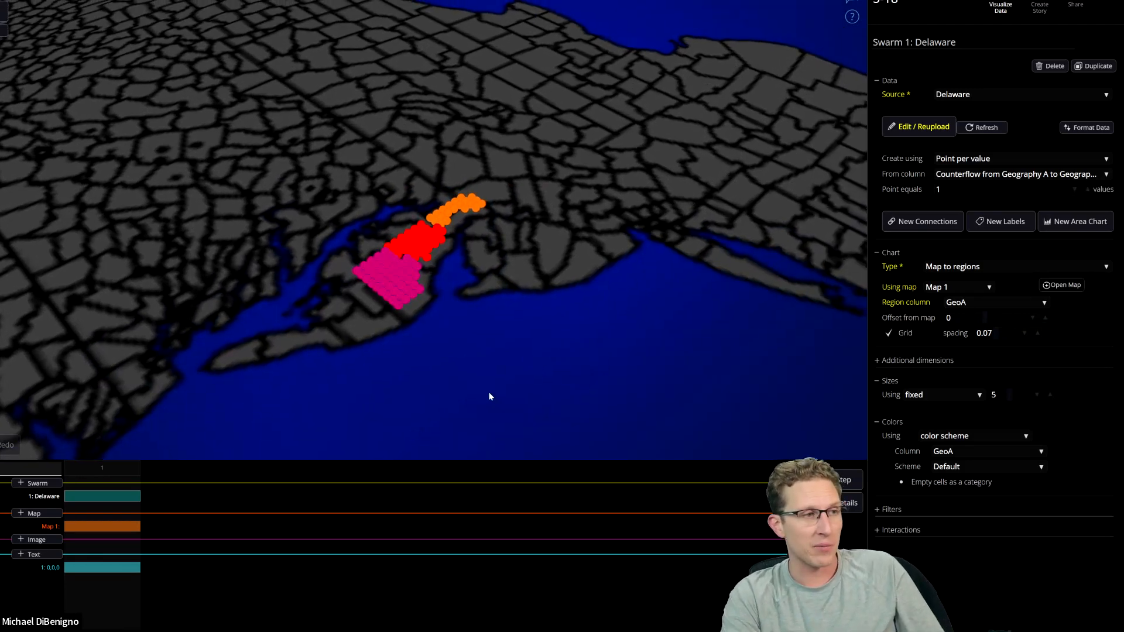
Add a second step to the flow as a duplicate of the current one.
click(849, 480)
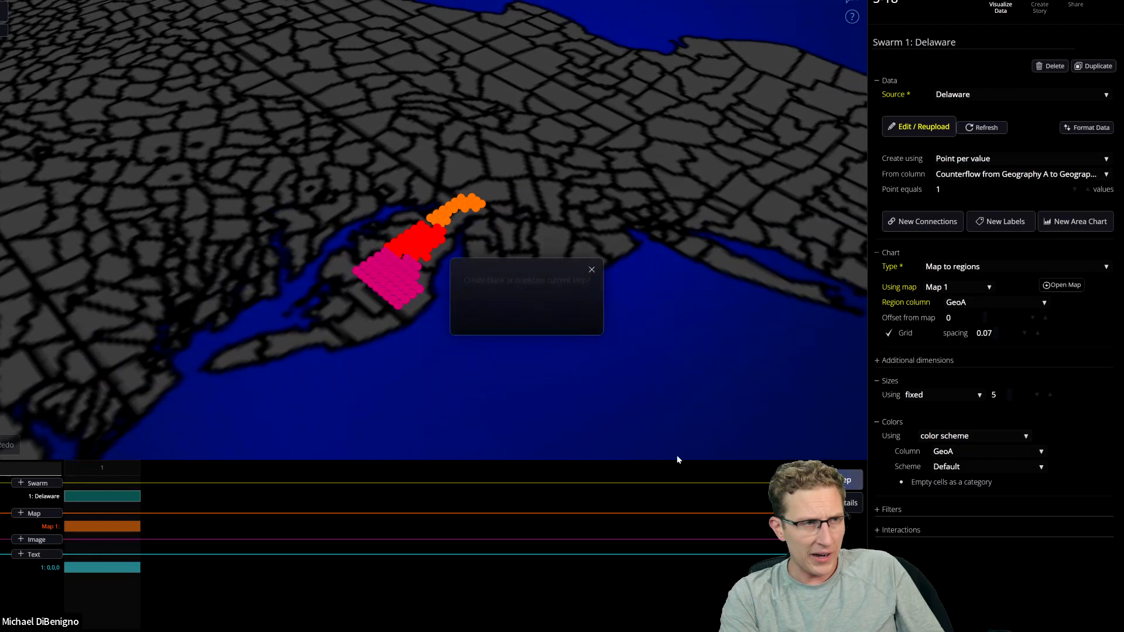
click(575, 318)
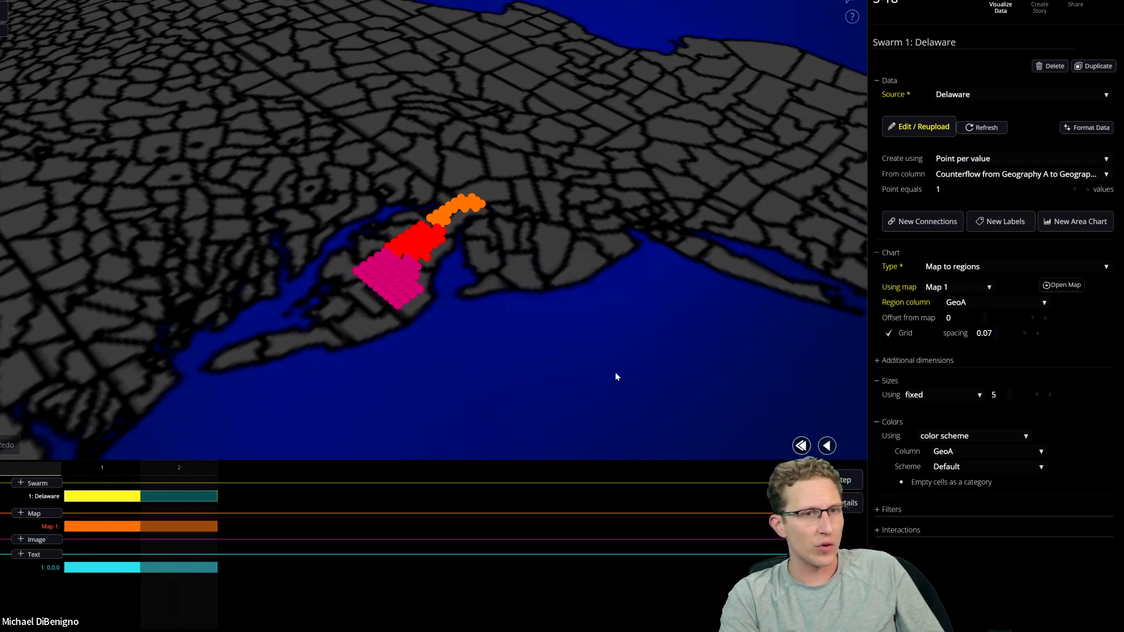
In step 2, set the Delaware swarm's Additional dimensions chart to Stacks.
click(893, 361)
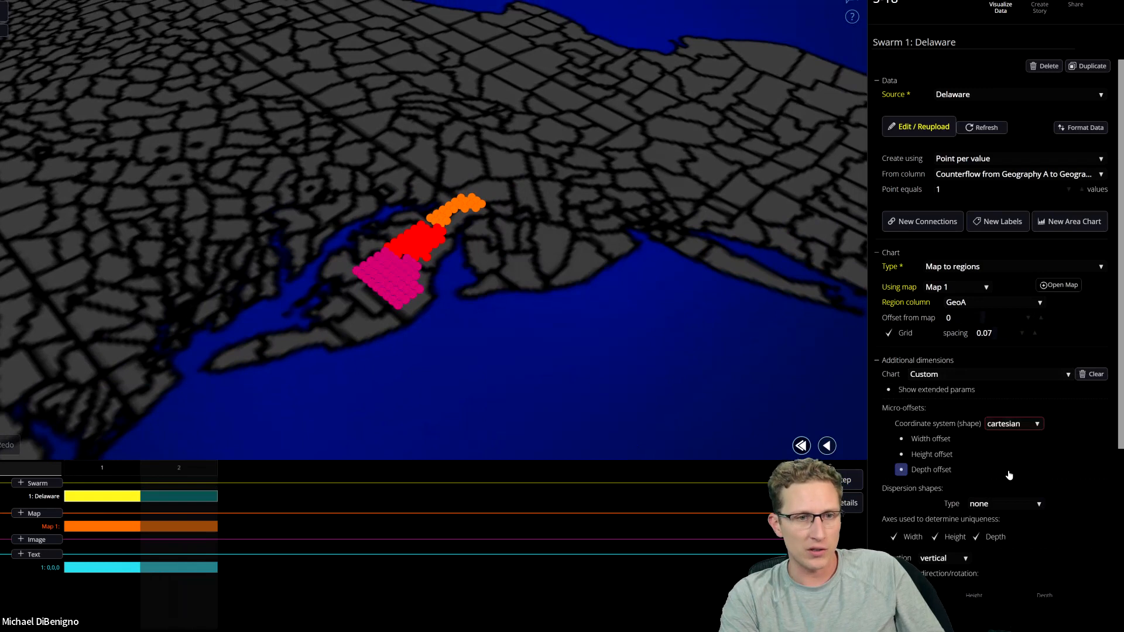
scroll(1009, 475, down, 3)
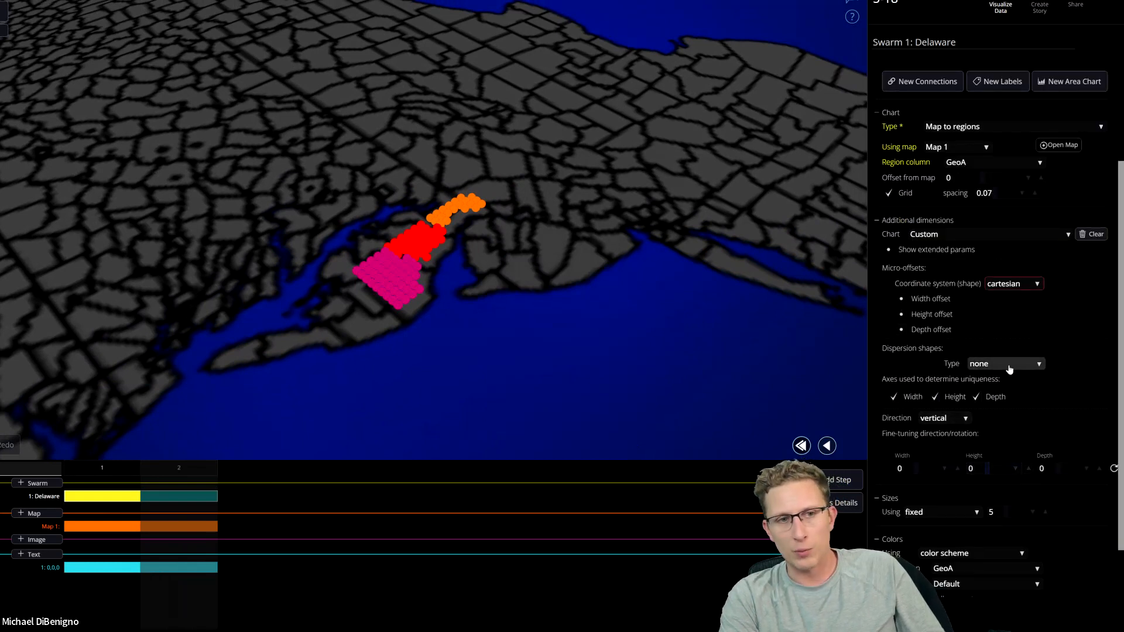
click(989, 369)
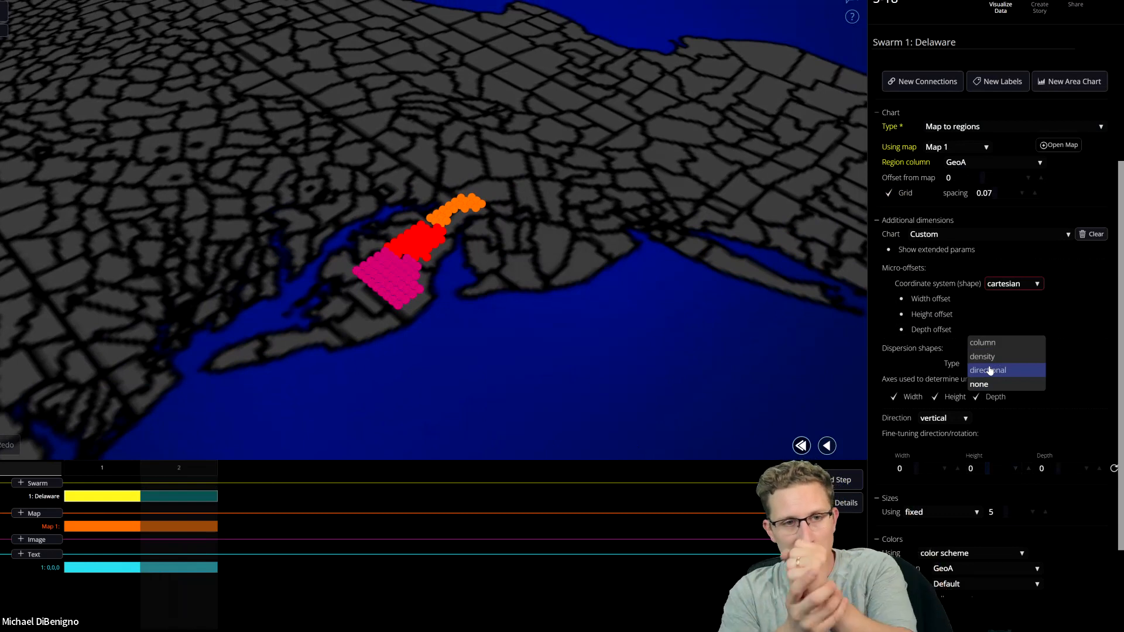
click(894, 380)
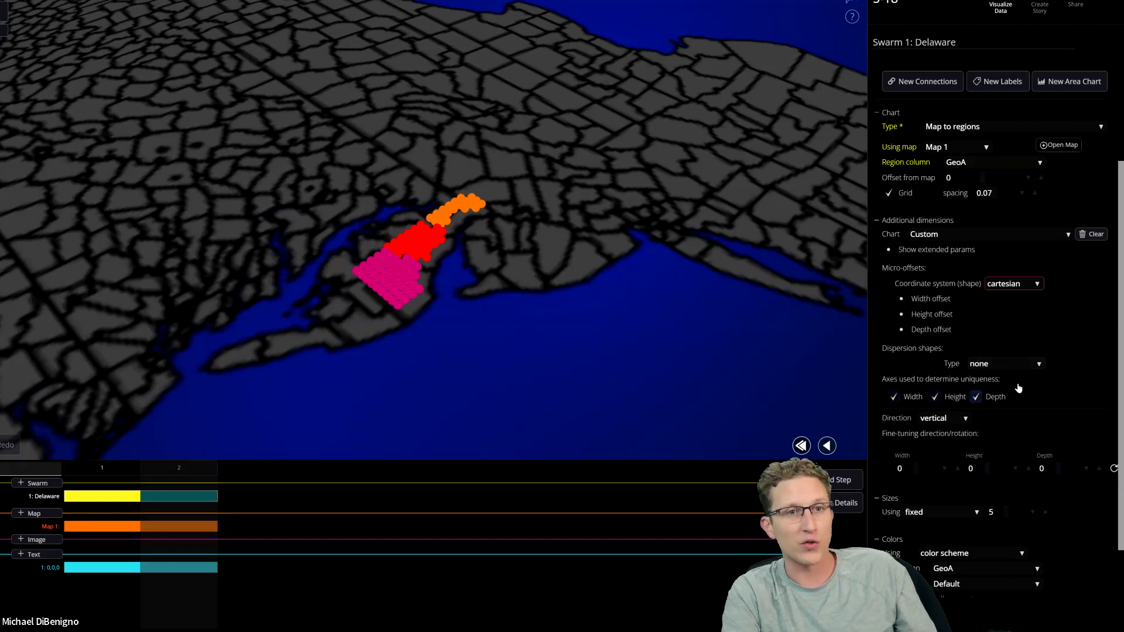
click(971, 235)
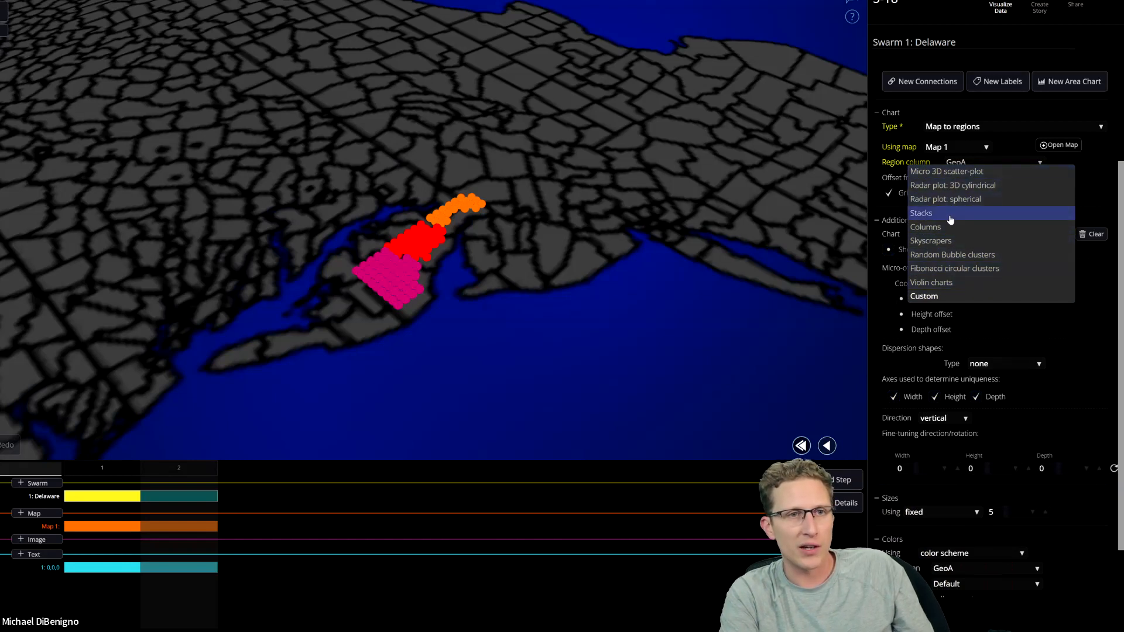
scroll(648, 348, down, 5)
mouse_move(550, 321)
mouse_down()
mouse_move(554, 359)
mouse_move(529, 401)
mouse_move(508, 401)
mouse_move(501, 315)
mouse_up()
scroll(501, 319, up, 5)
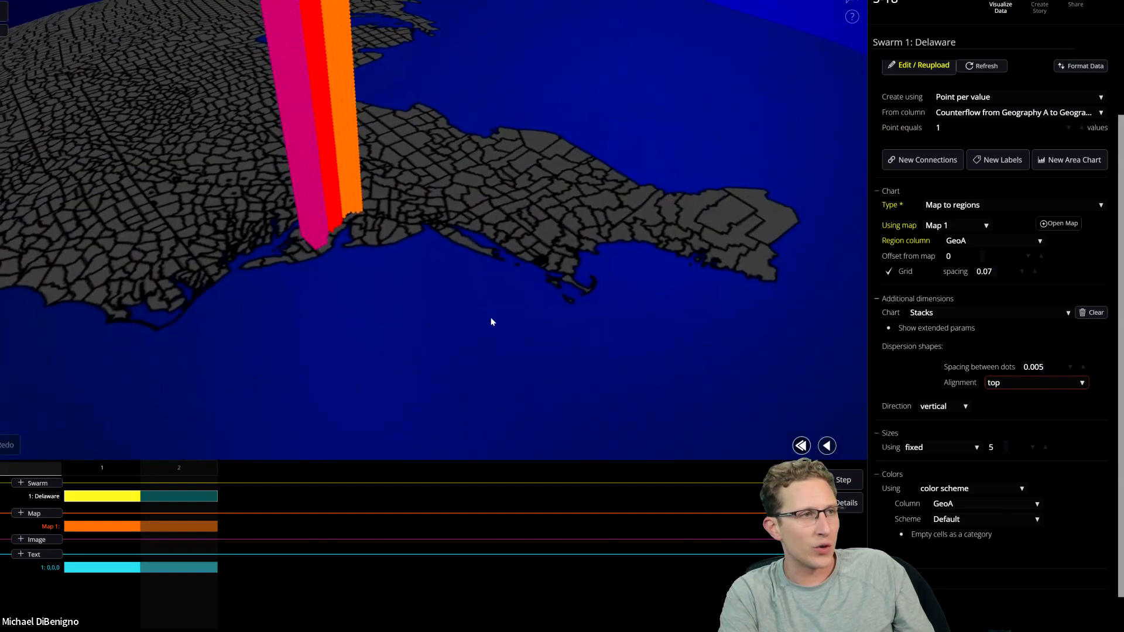
Switch back and forth between steps 1 and 2 to review the stack transition, and examine the Delaware stacks up close.
click(120, 469)
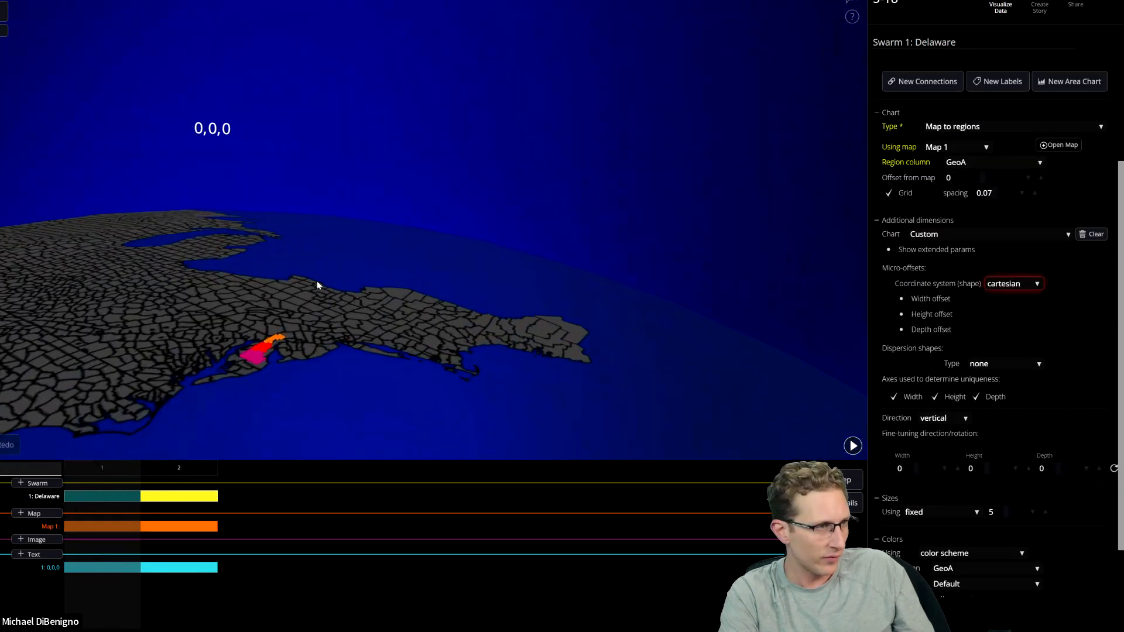
scroll(428, 211, up, 2)
scroll(423, 221, up, 2)
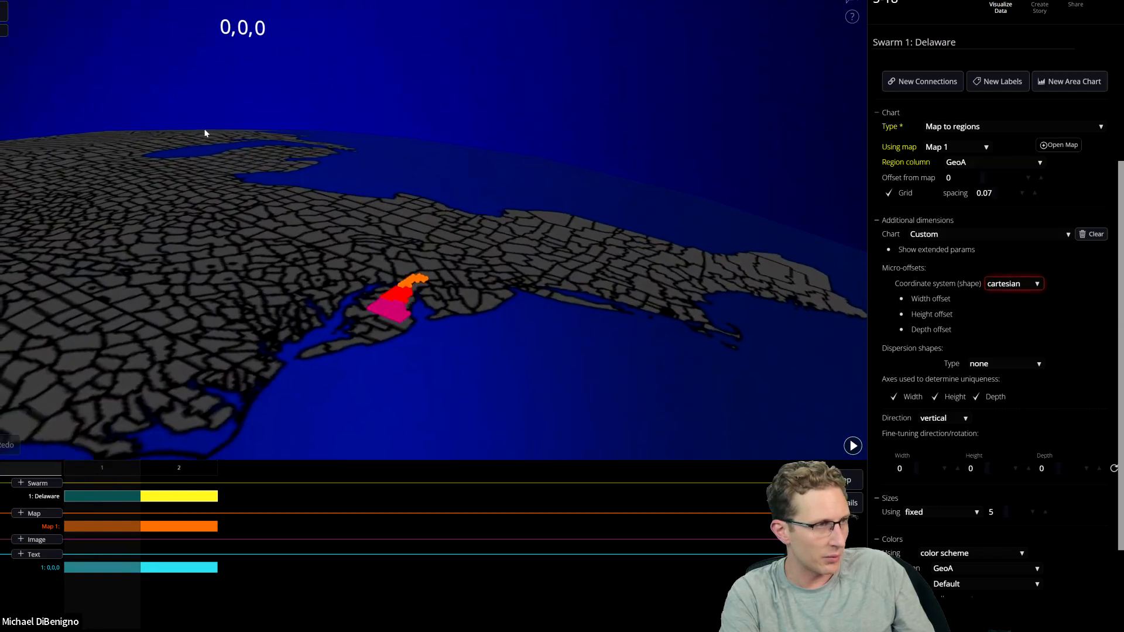
click(174, 467)
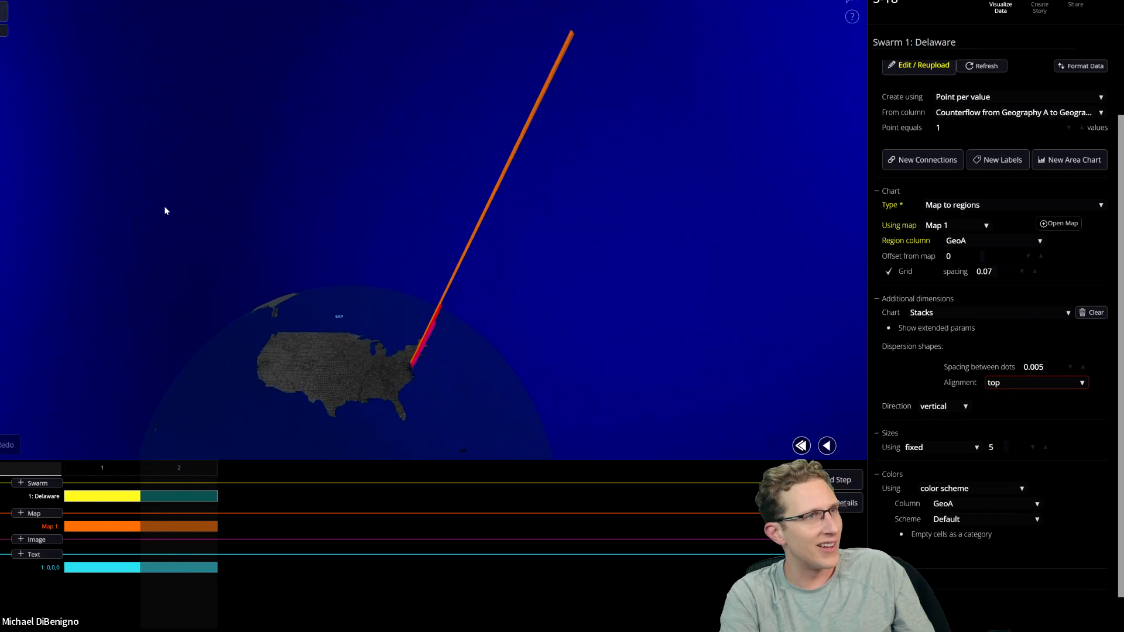
click(110, 473)
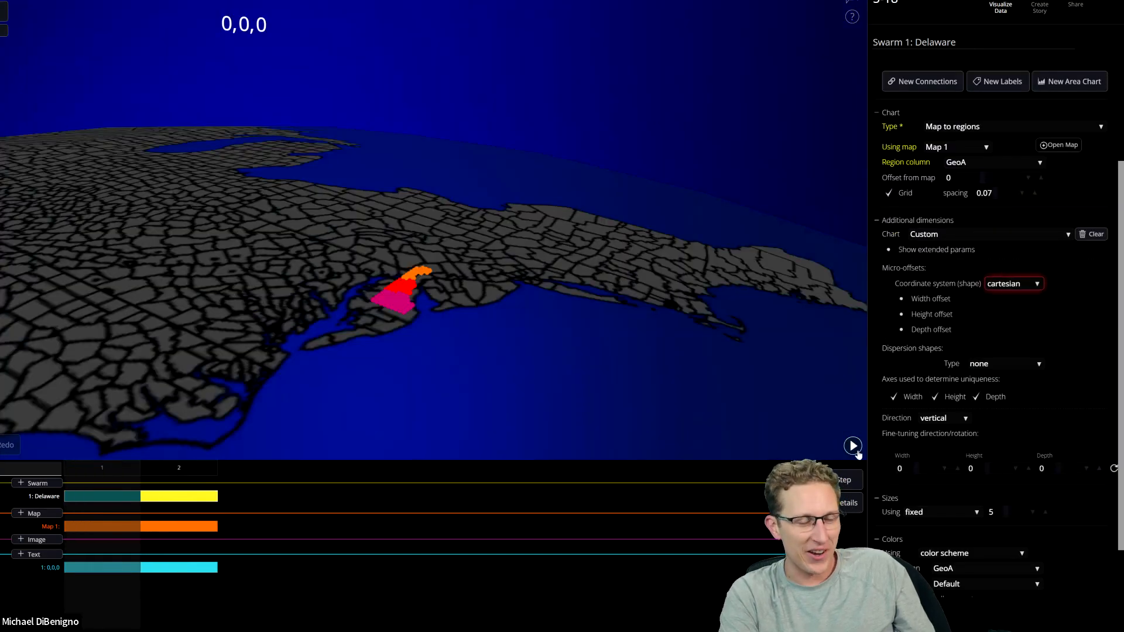
click(857, 450)
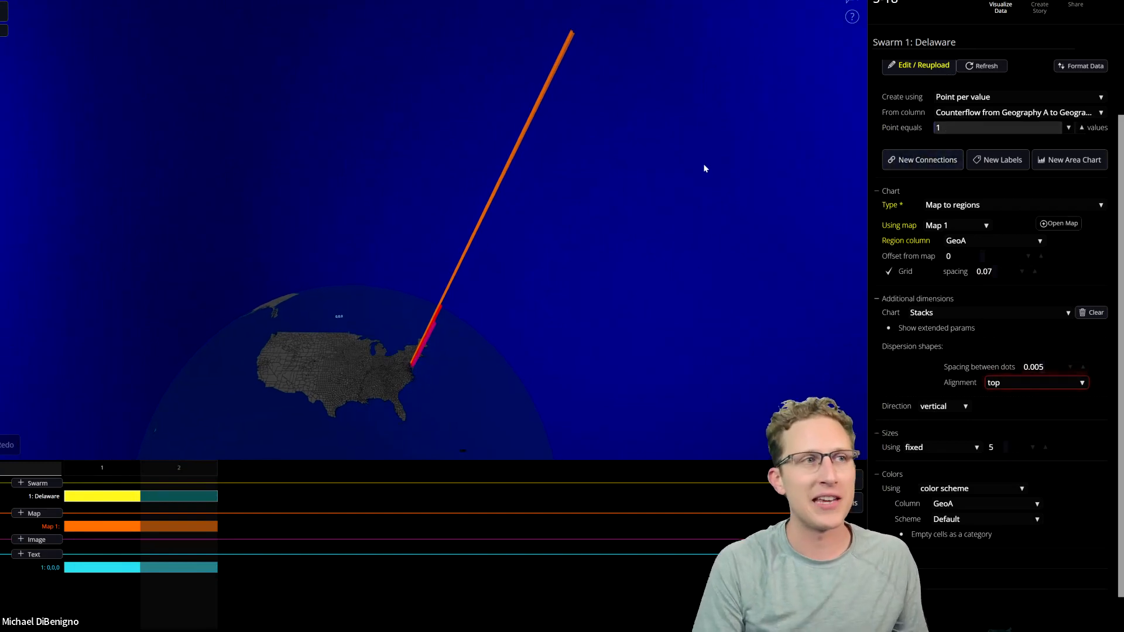
scroll(705, 168, up, 3)
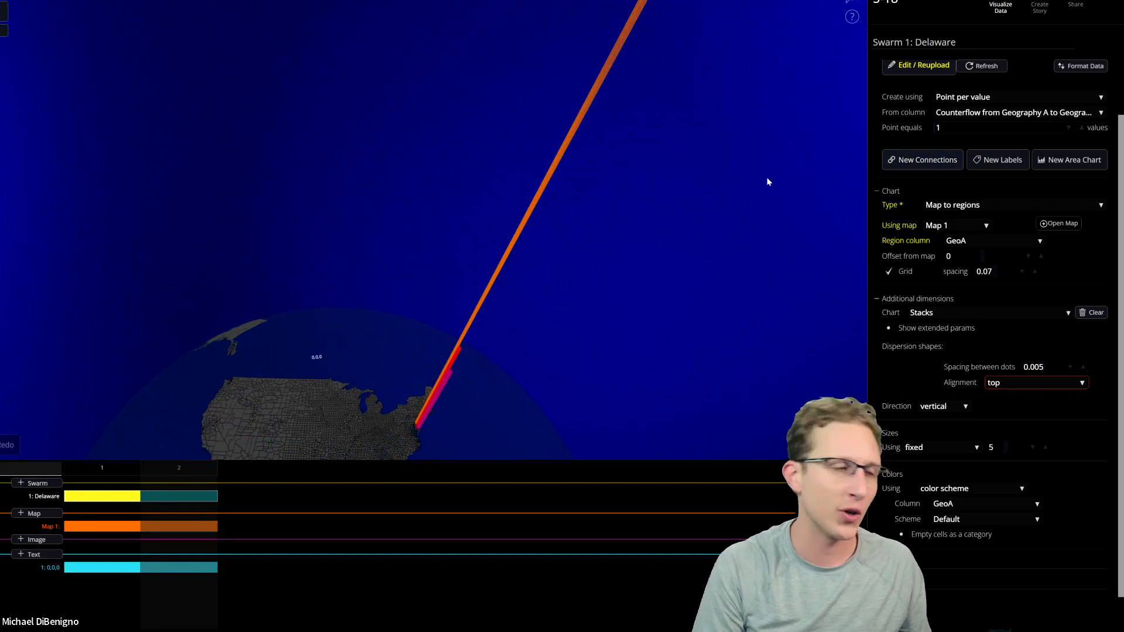
scroll(771, 222, up, 3)
scroll(771, 223, up, 5)
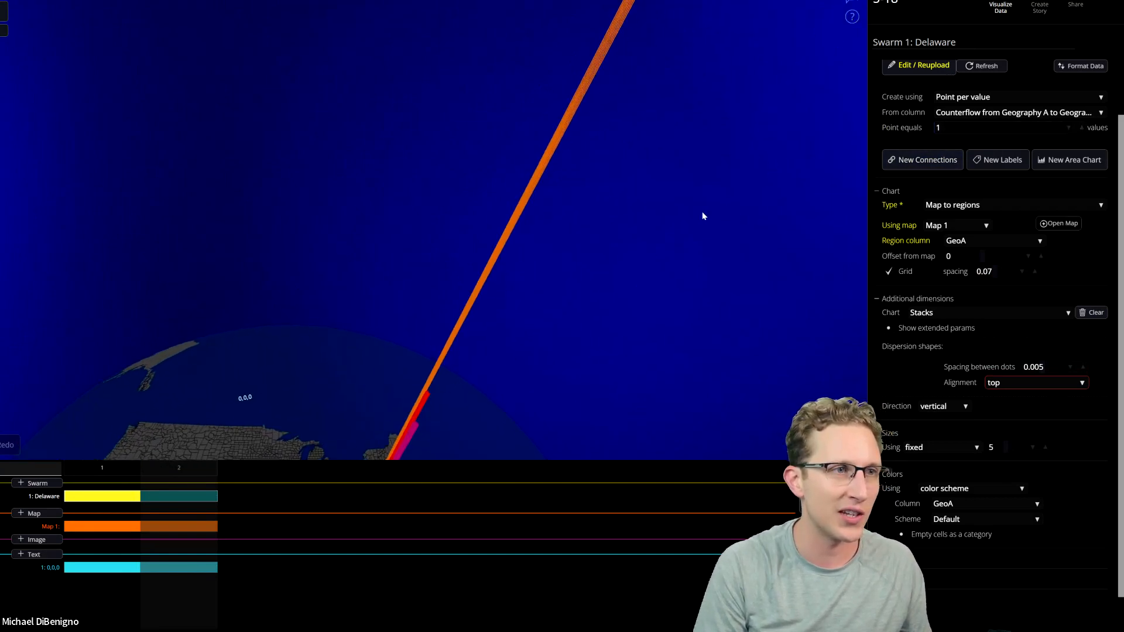
scroll(691, 237, down, 5)
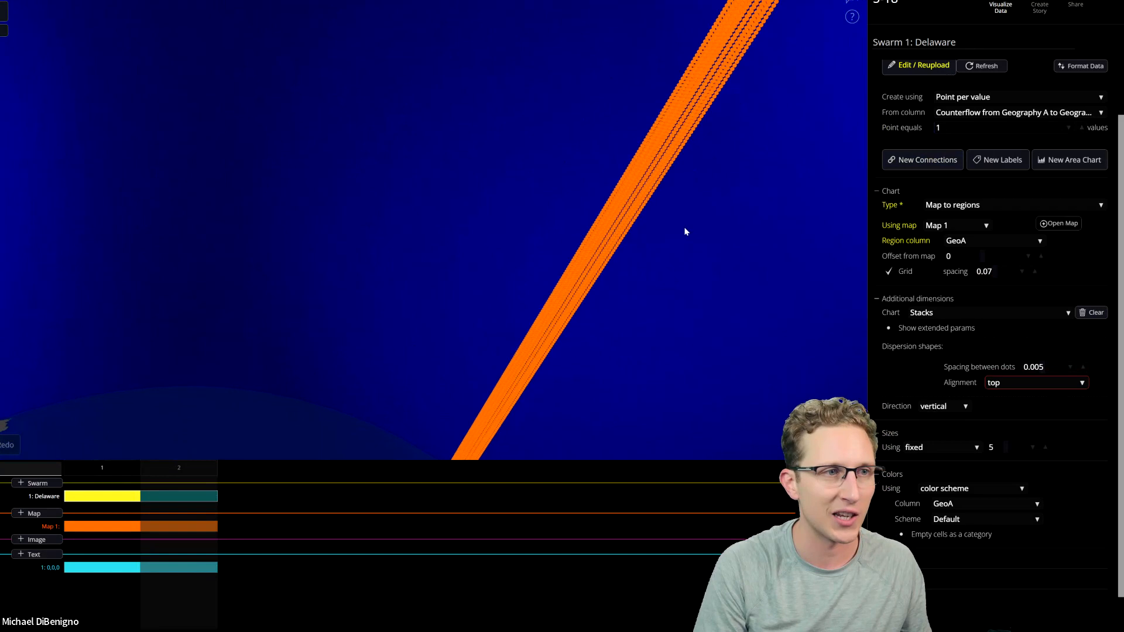
scroll(650, 263, down, 5)
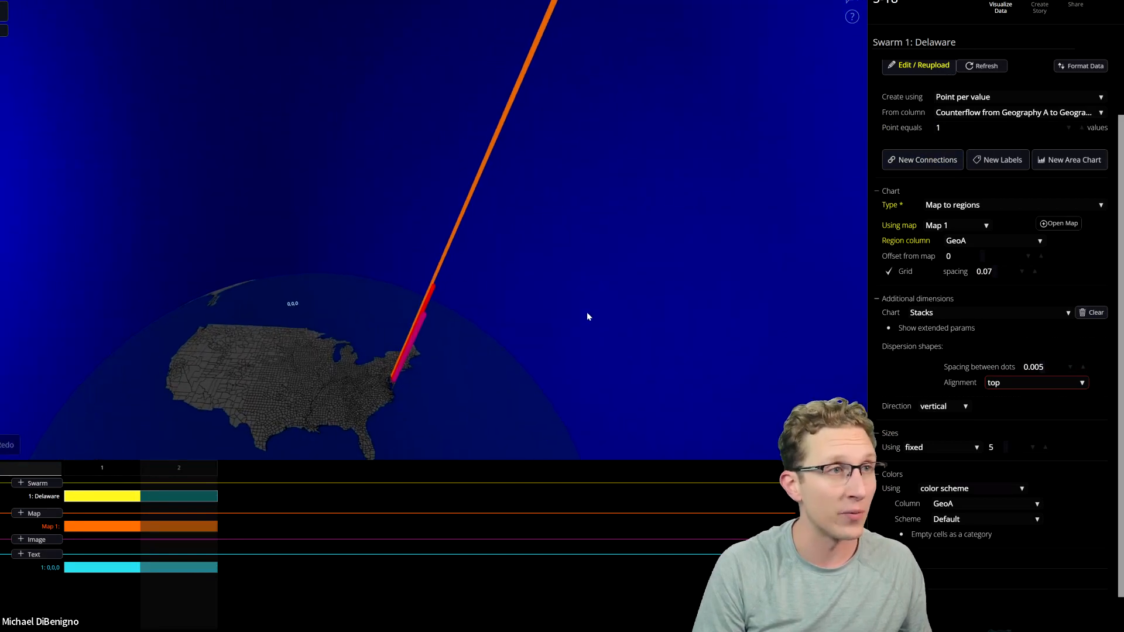
right_drag(532, 336, 606, 299)
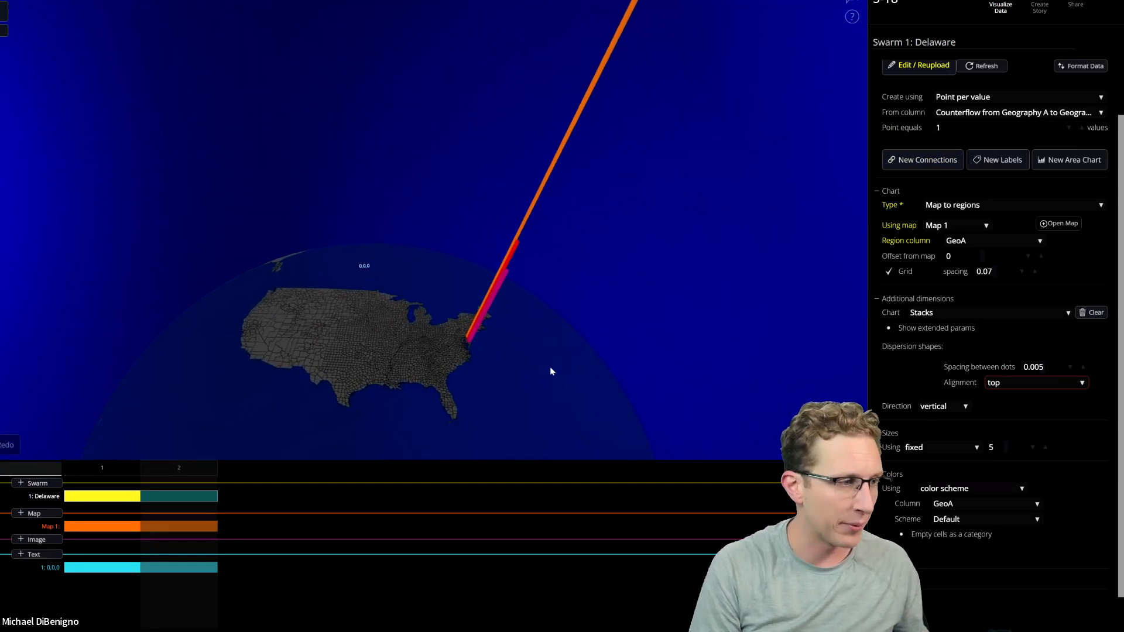
Add a third step as a duplicate of the current one and set its Delaware swarm's region column to GeoB.
right_drag(561, 387, 575, 386)
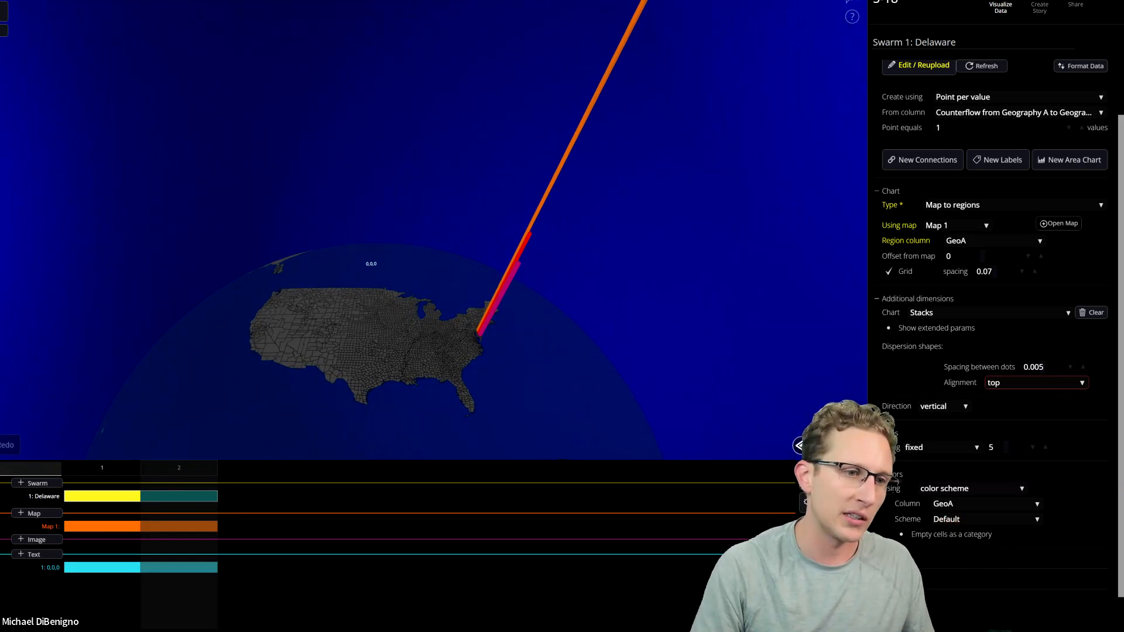
click(830, 470)
click(584, 322)
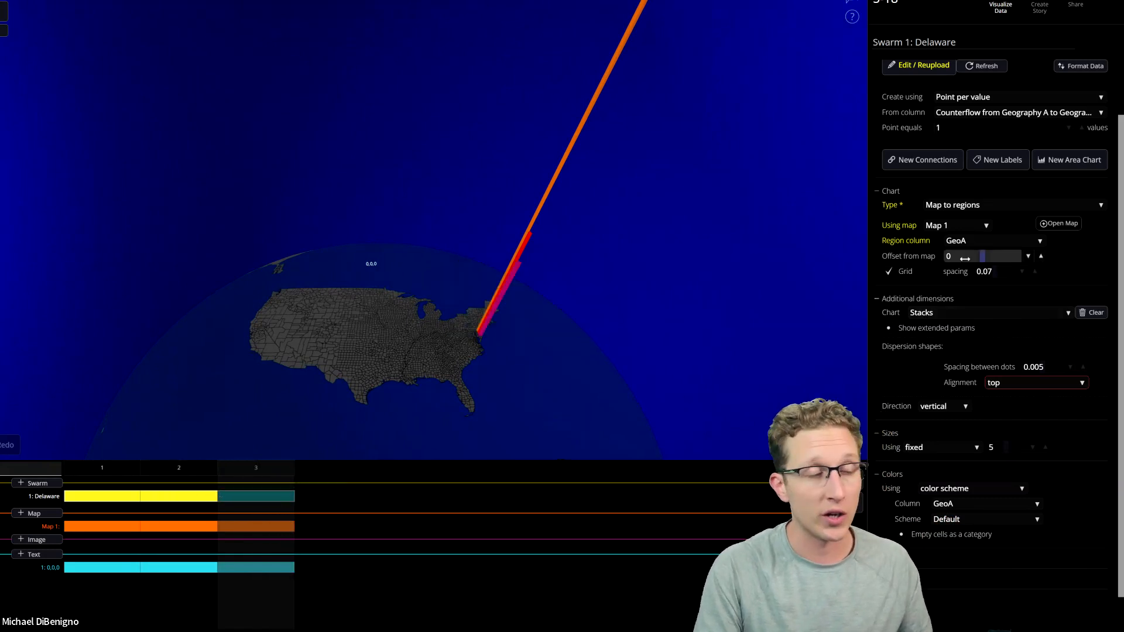
click(994, 248)
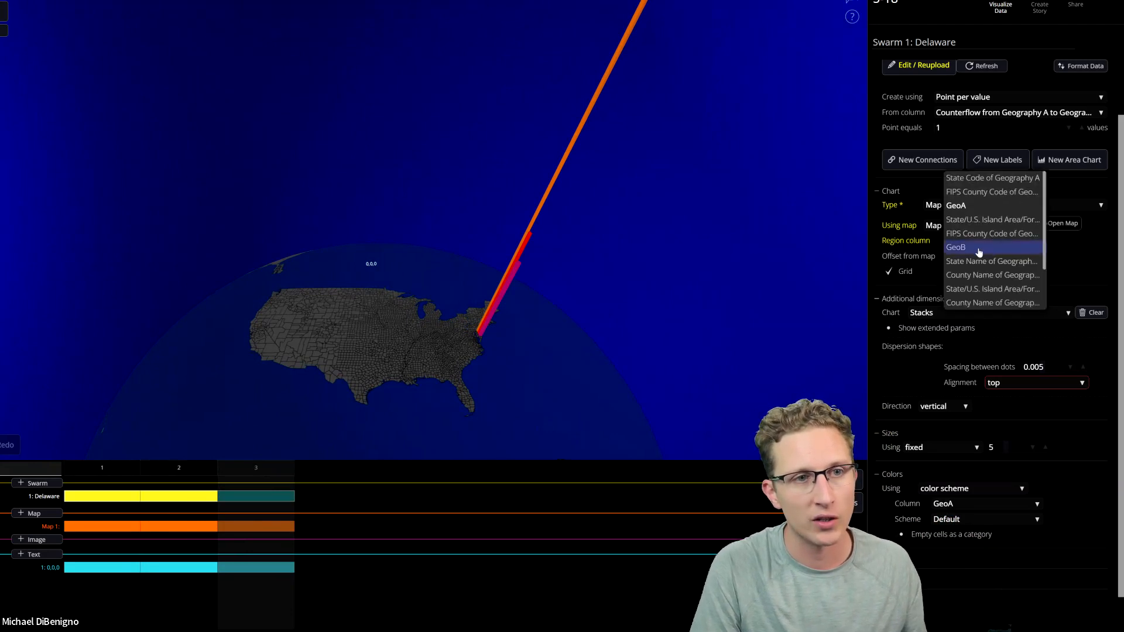
click(977, 248)
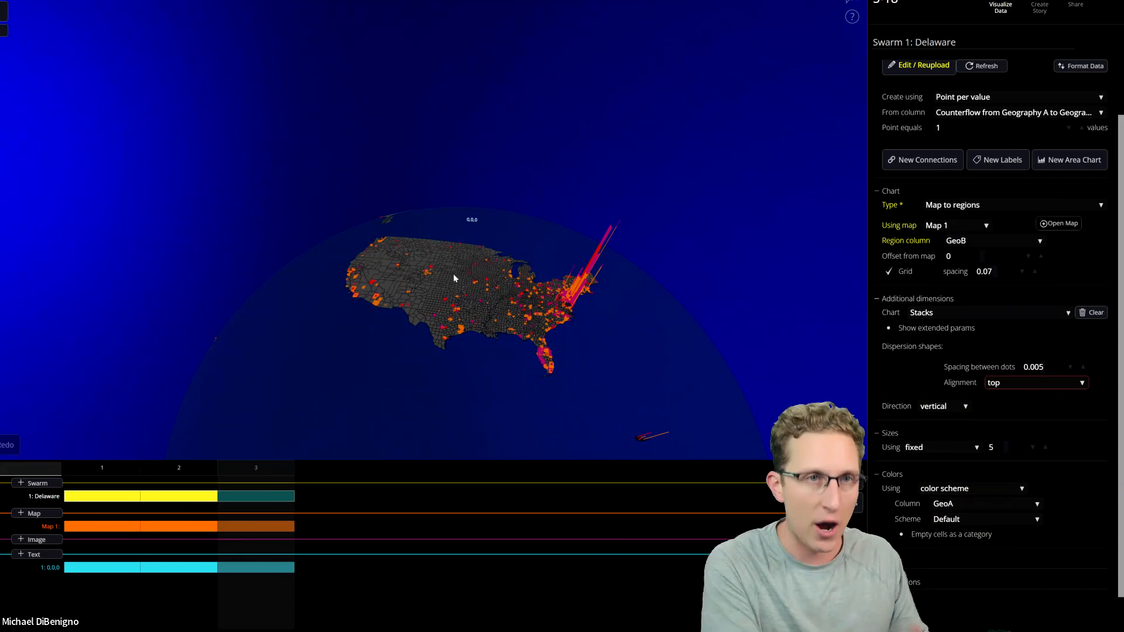
Examine the swarm stacks spread across the US counties from several angles, up close along the East Coast and from farther out.
drag(628, 369, 569, 378)
scroll(562, 369, up, 8)
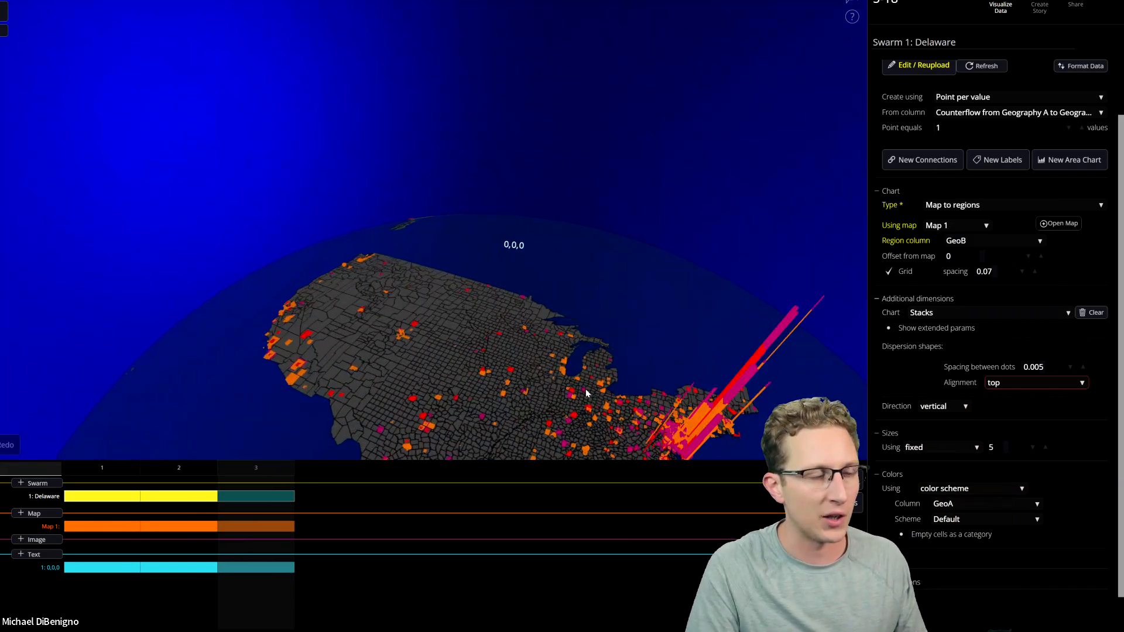
right_drag(504, 304, 487, 140)
scroll(548, 237, up, 4)
scroll(549, 241, down, 5)
right_drag(609, 246, 449, 314)
right_drag(345, 315, 360, 334)
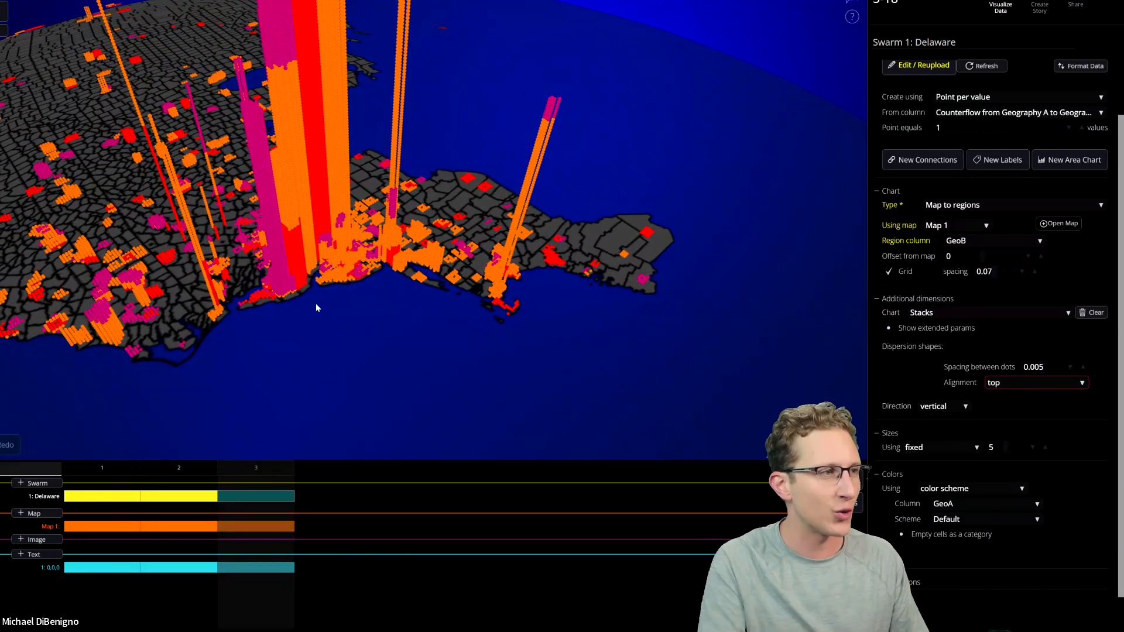
scroll(349, 311, down, 5)
drag(388, 328, 598, 347)
scroll(661, 360, down, 3)
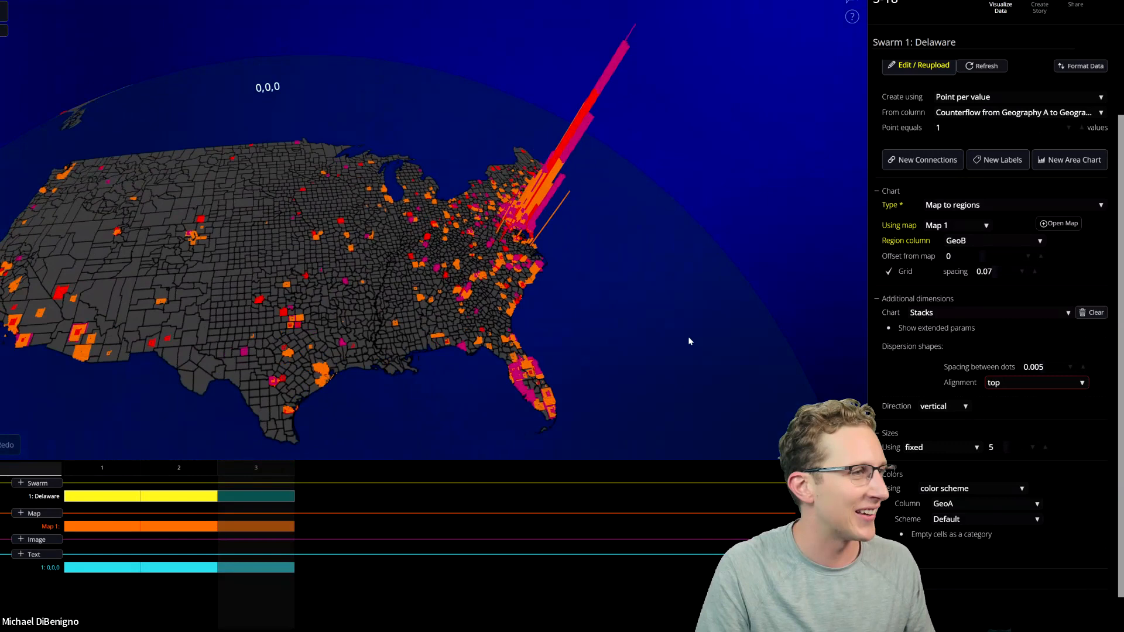
drag(739, 352, 437, 323)
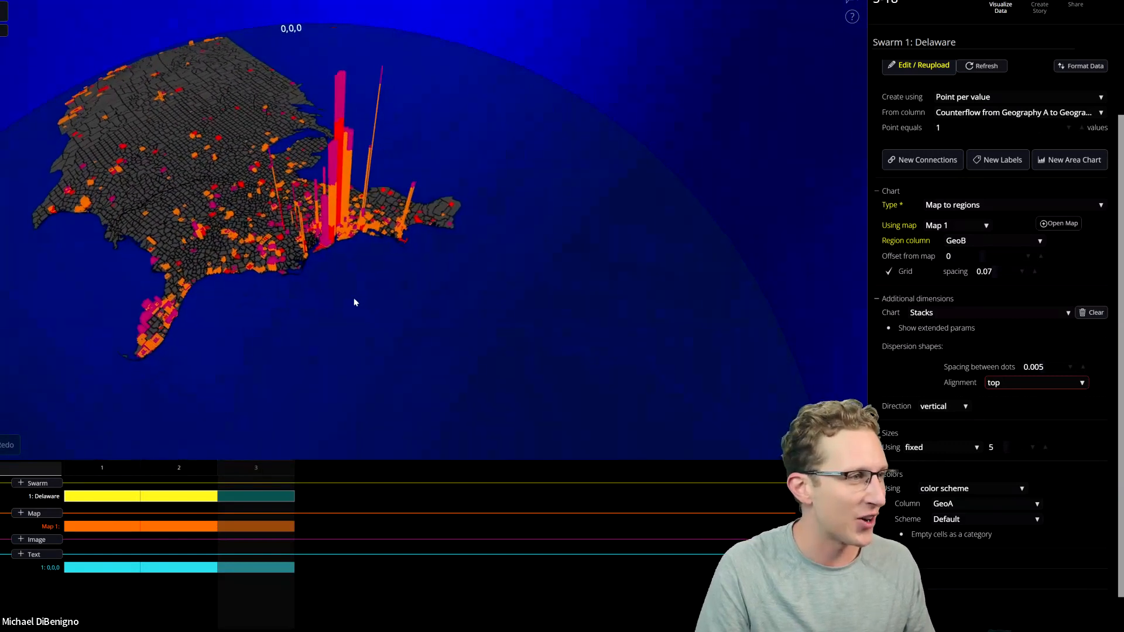
right_drag(354, 298, 431, 318)
scroll(416, 362, up, 3)
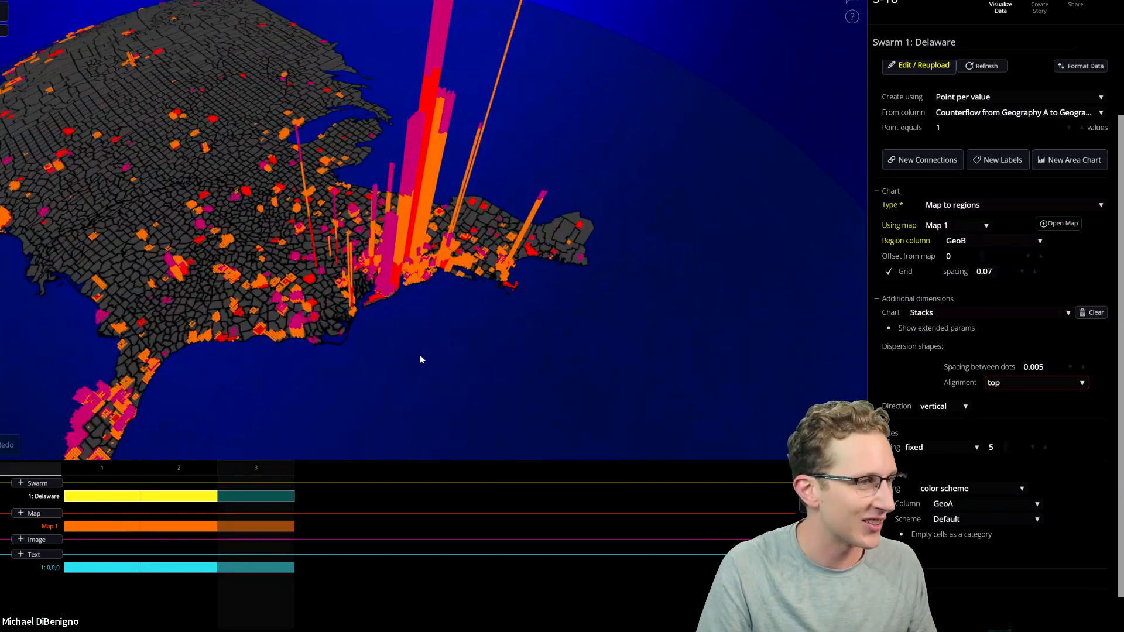
scroll(439, 323, down, 5)
drag(448, 339, 533, 319)
scroll(532, 321, down, 3)
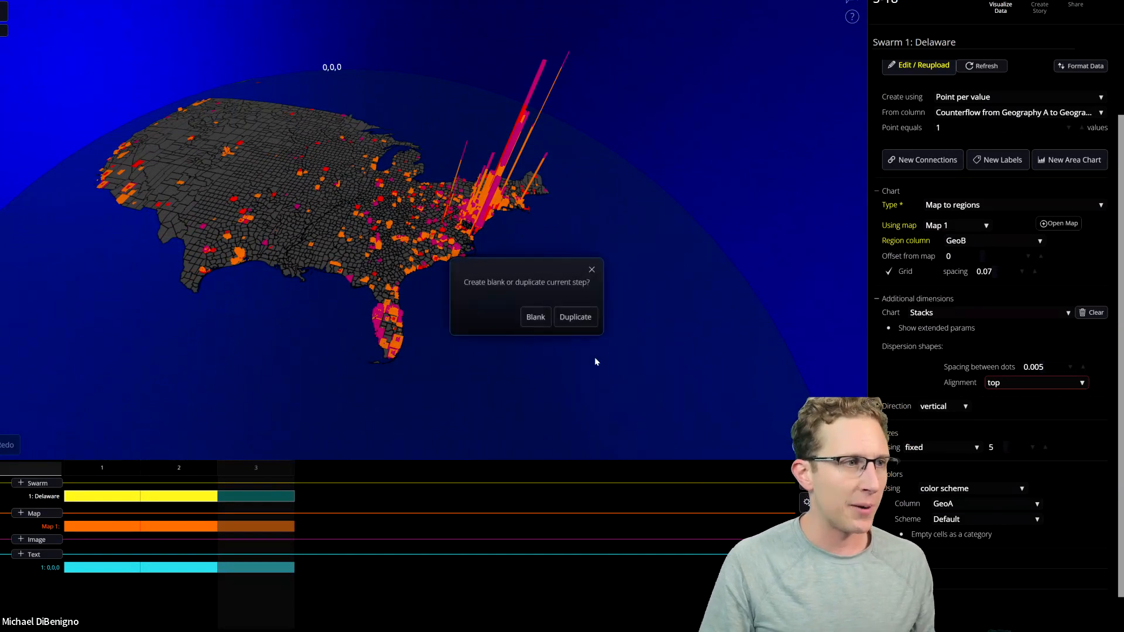
click(575, 317)
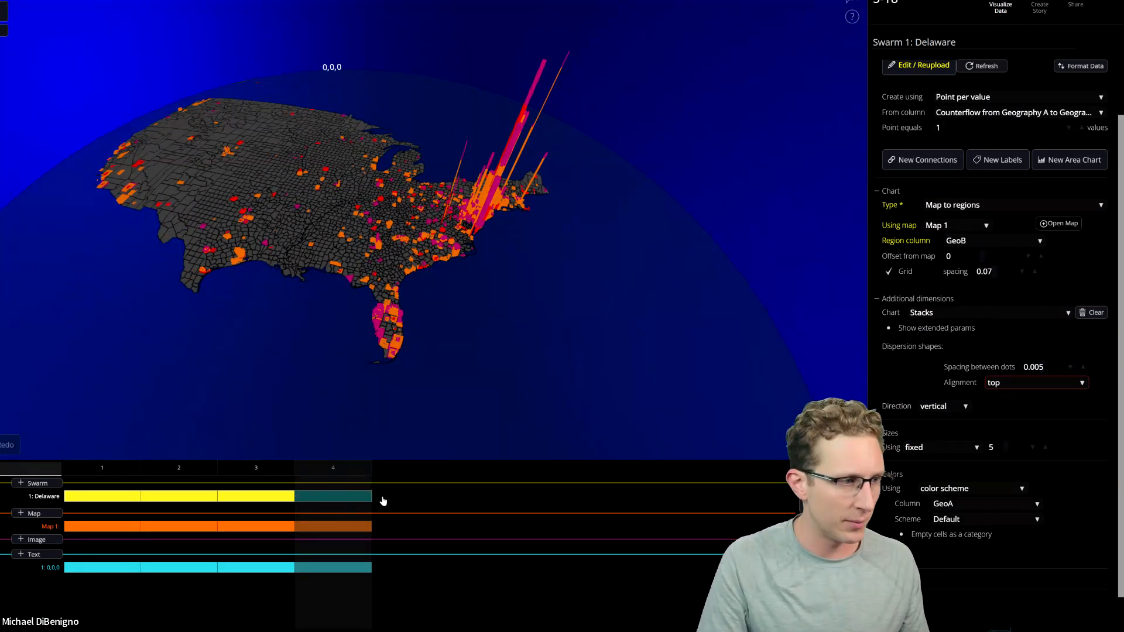
click(903, 472)
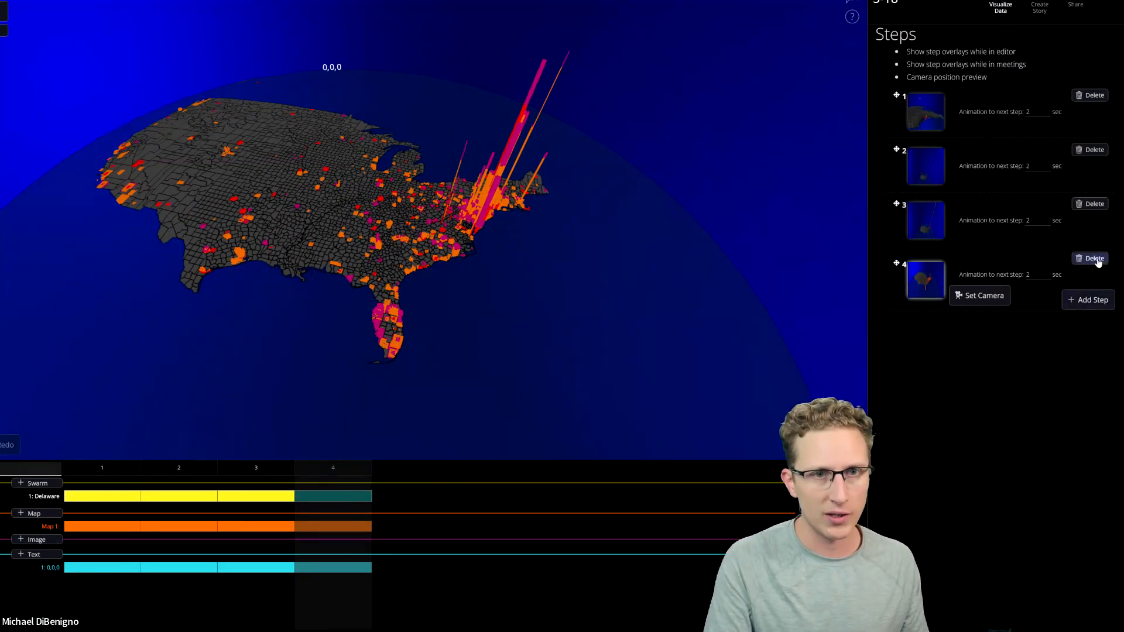
click(507, 317)
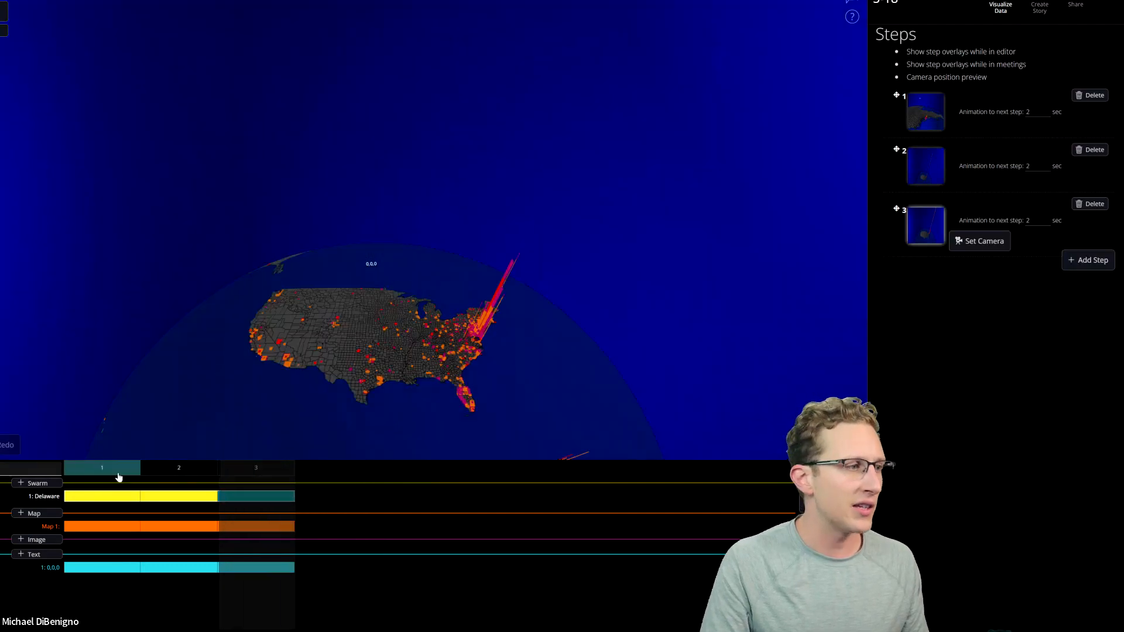
In step 1, duplicate the Delaware swarm and create the copy's points from the Flow from Geography B to Geography A column.
click(121, 474)
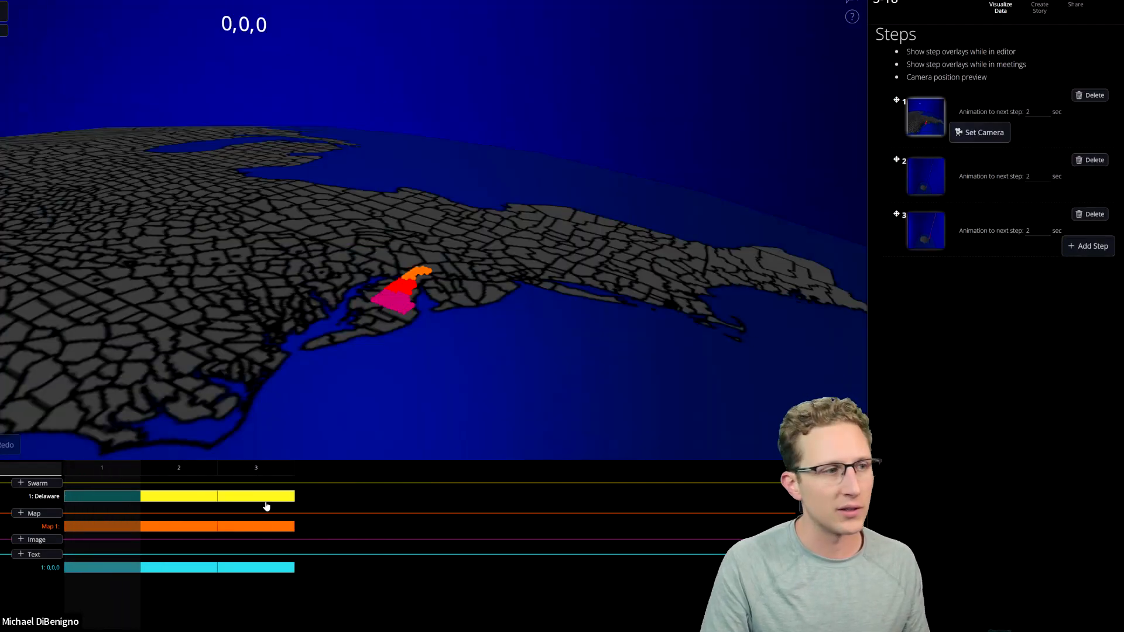
click(121, 498)
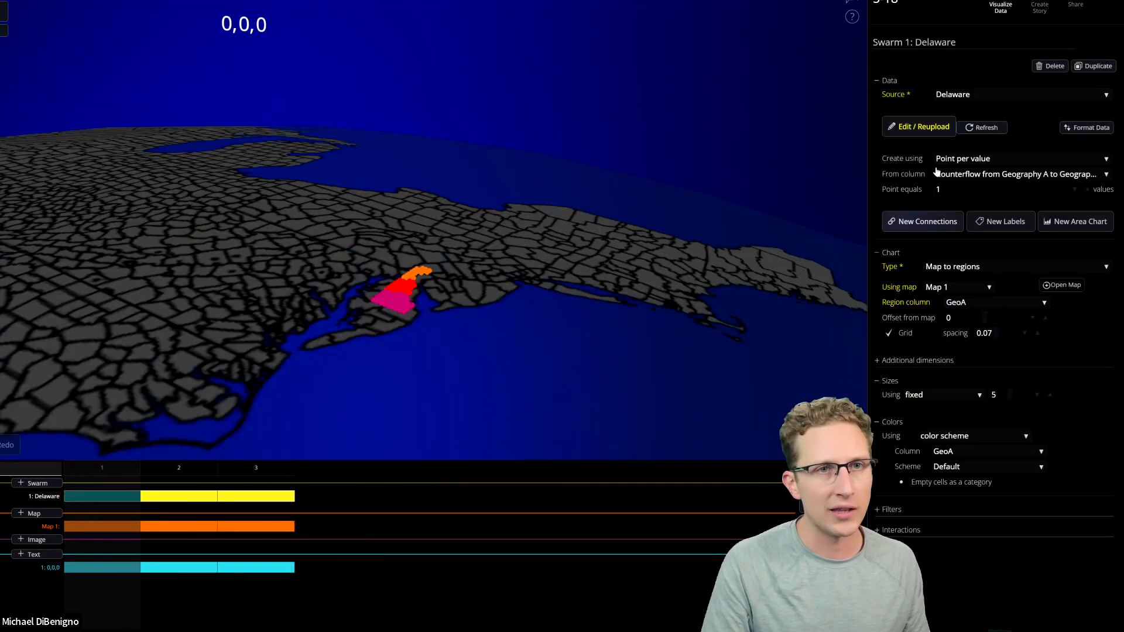
click(1096, 67)
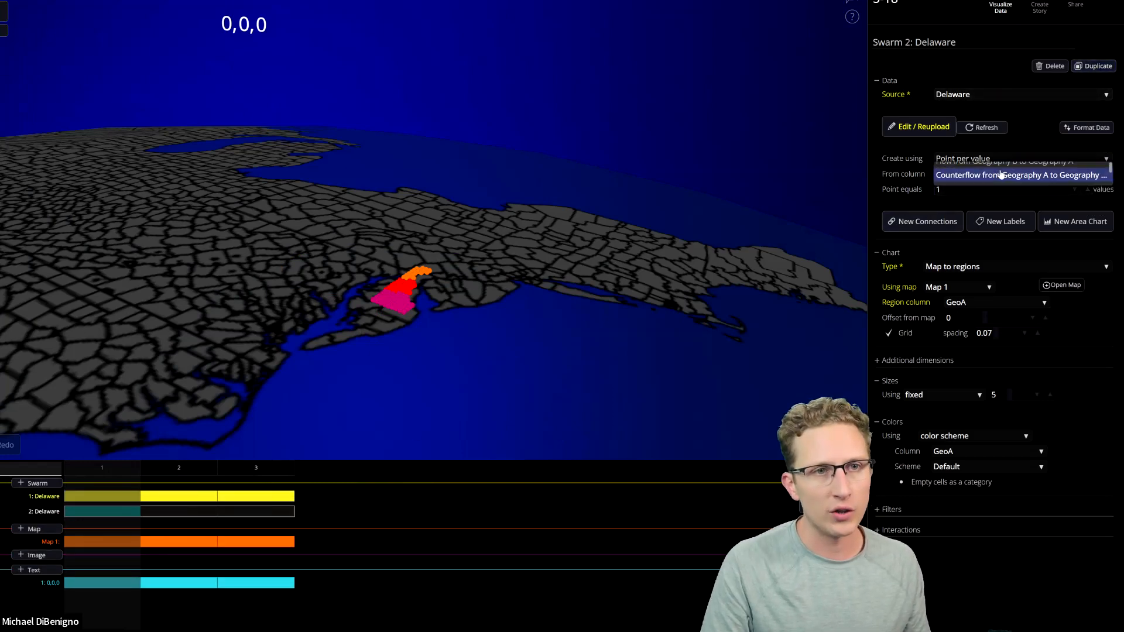
click(998, 175)
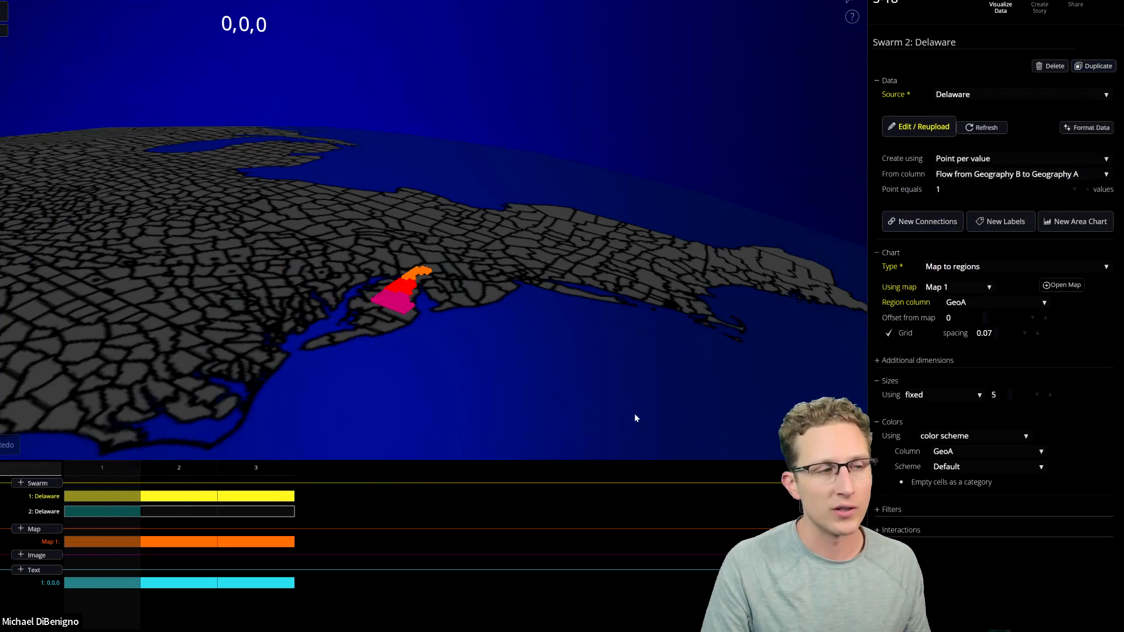
Set Swarm 2's region column to GeoB in step 1.
scroll(634, 413, down, 3)
drag(438, 373, 511, 403)
click(977, 304)
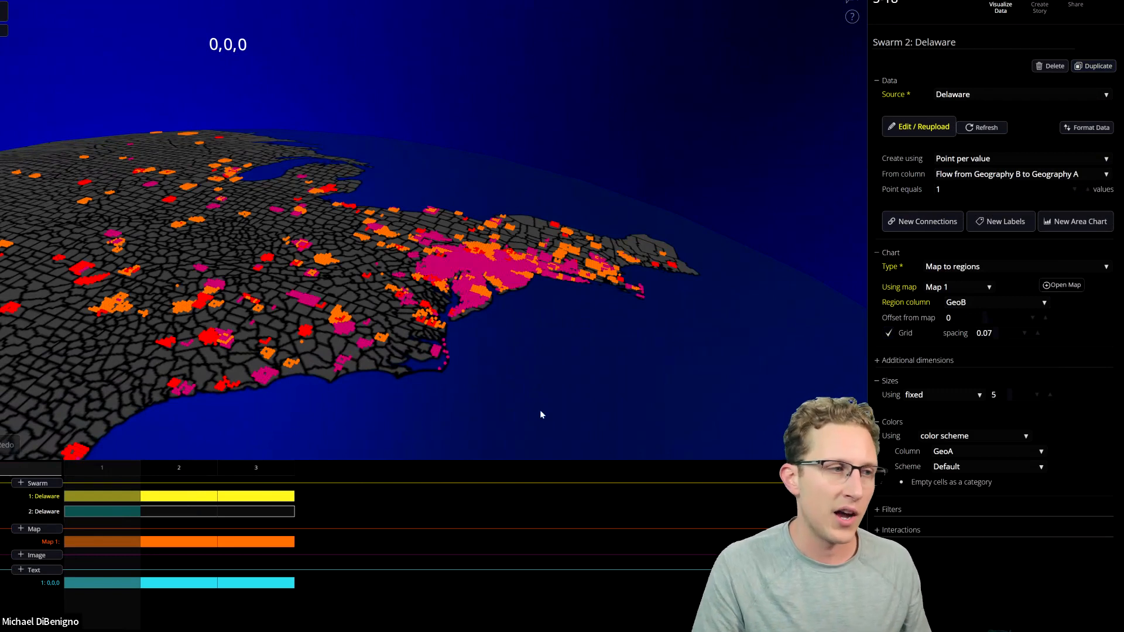
In step 2, set Swarm 2's region column to GeoB and make the swarm visible on the map.
click(180, 518)
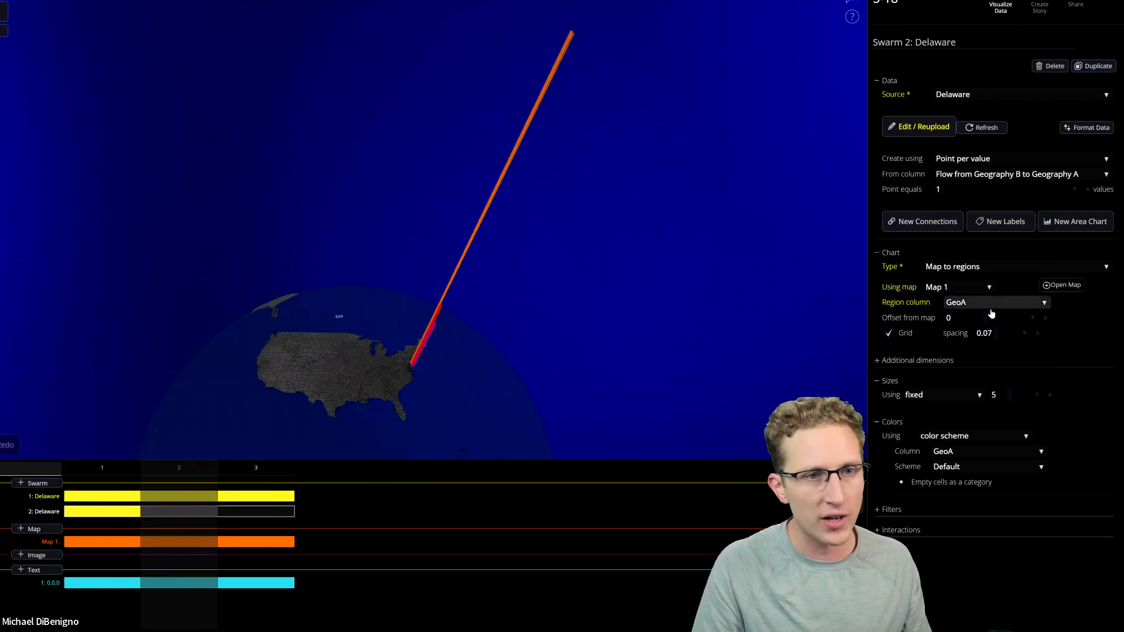
click(979, 303)
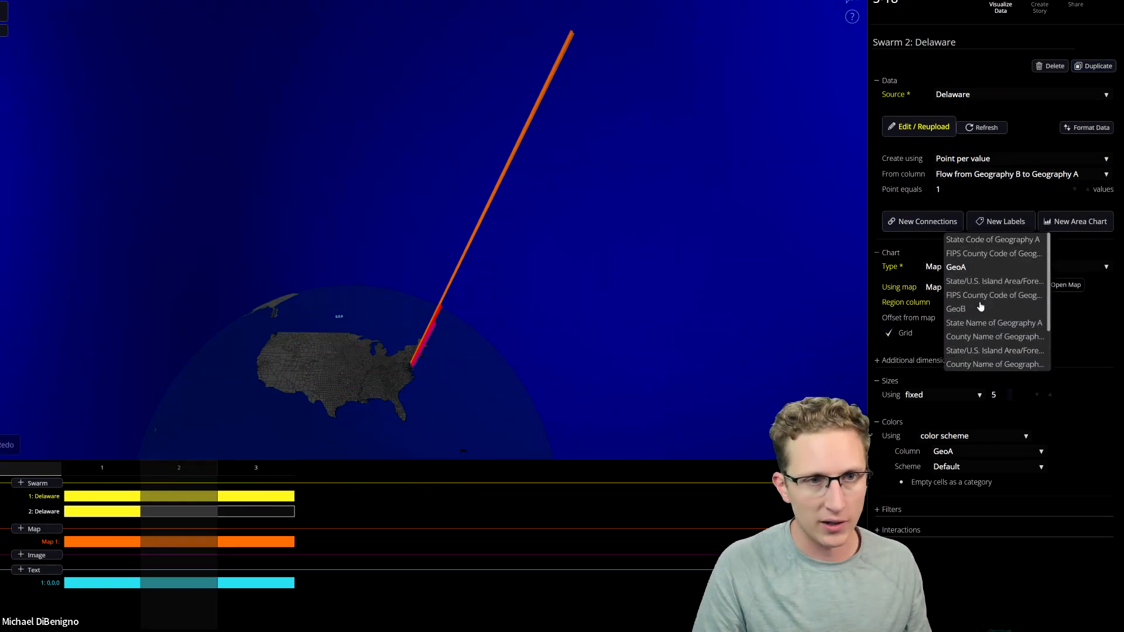
click(979, 309)
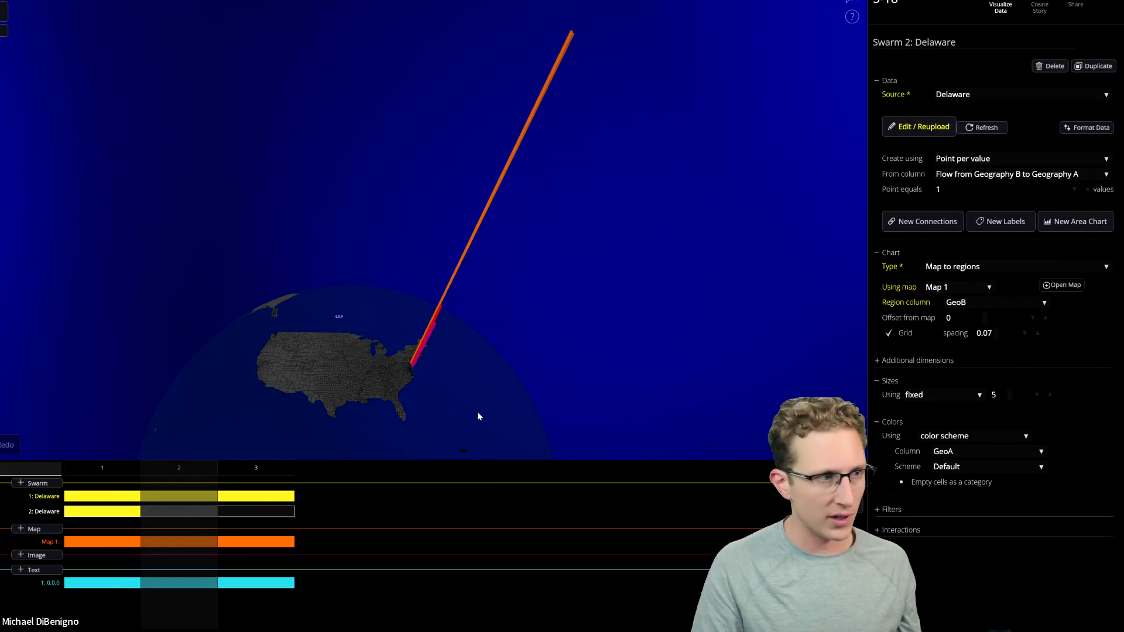
scroll(468, 413, up, 3)
right_drag(468, 413, 532, 304)
click(146, 513)
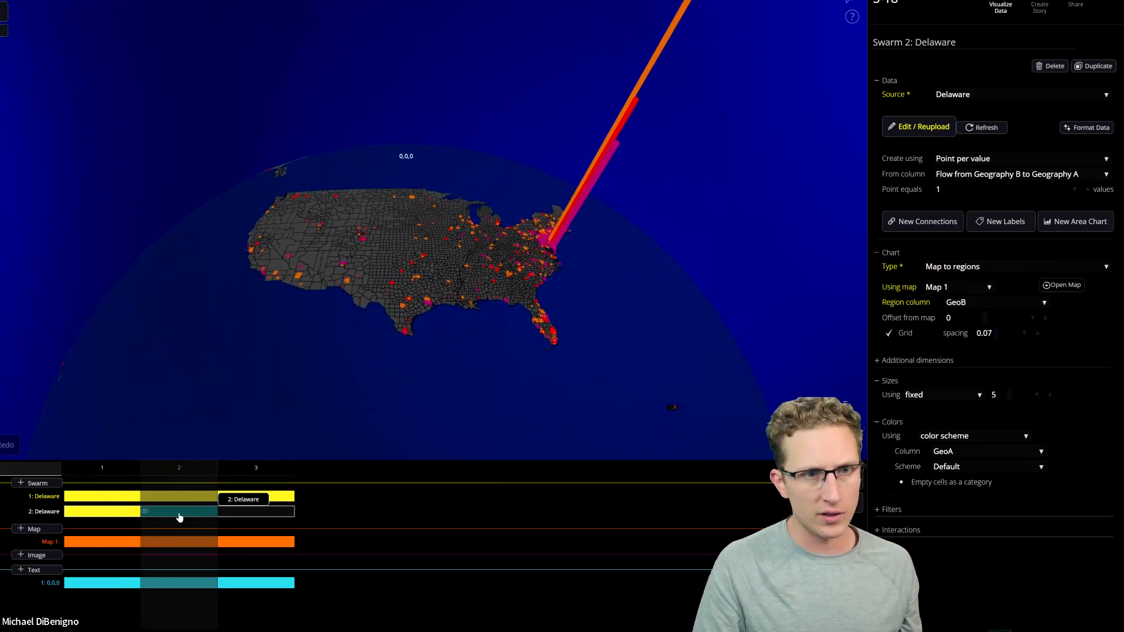
Set the Additional dimensions chart of Swarm 2 to Stacks in step 2 and check the result on the map.
click(898, 361)
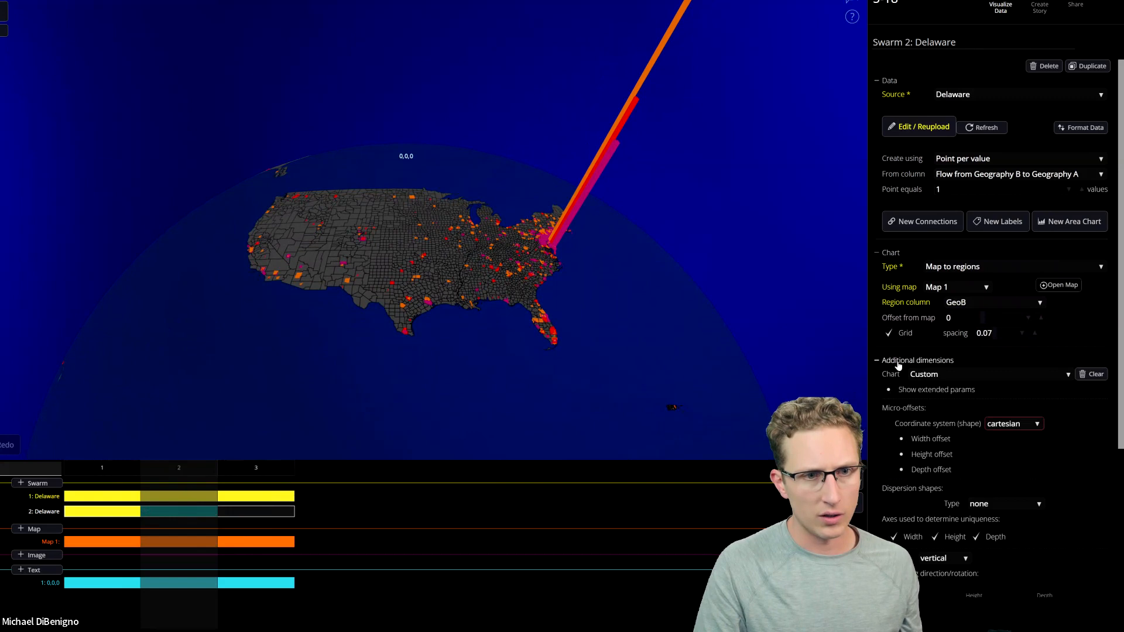
scroll(904, 381, down, 4)
scroll(903, 360, up, 1)
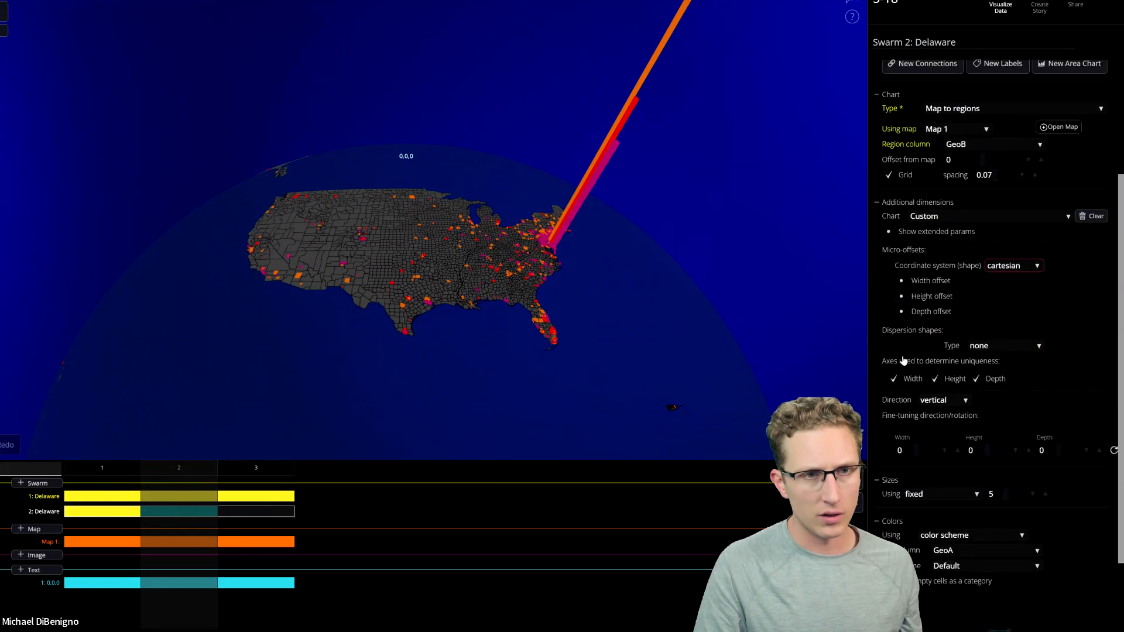
click(955, 219)
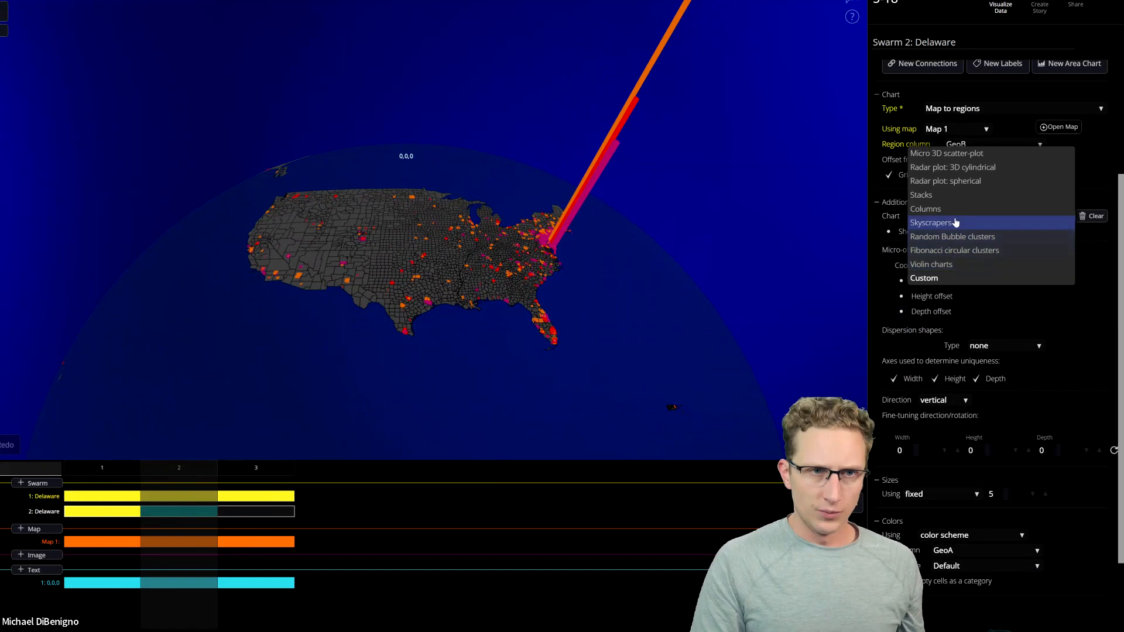
click(931, 195)
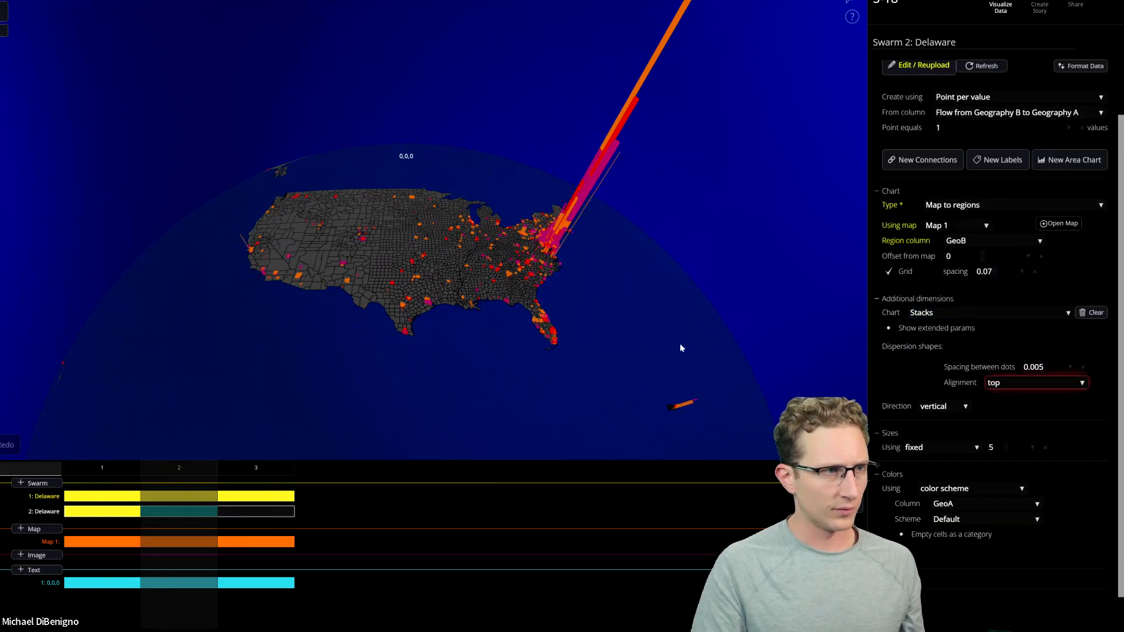
drag(688, 350, 631, 353)
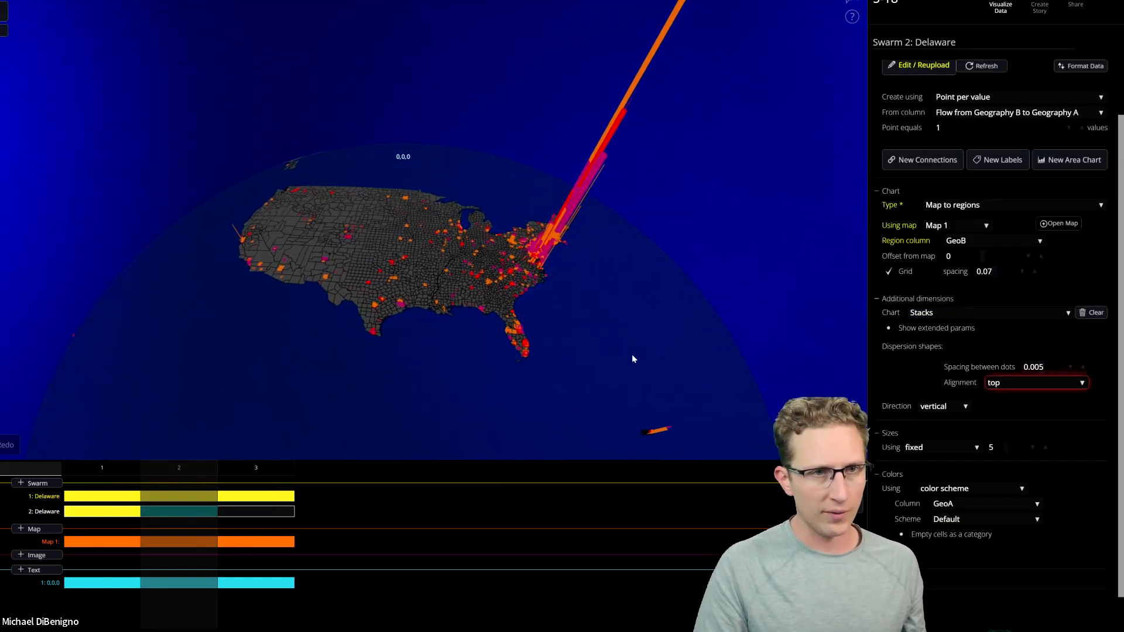
Hide Swarm 2 in steps 1 and 2, and return to step 3.
click(228, 517)
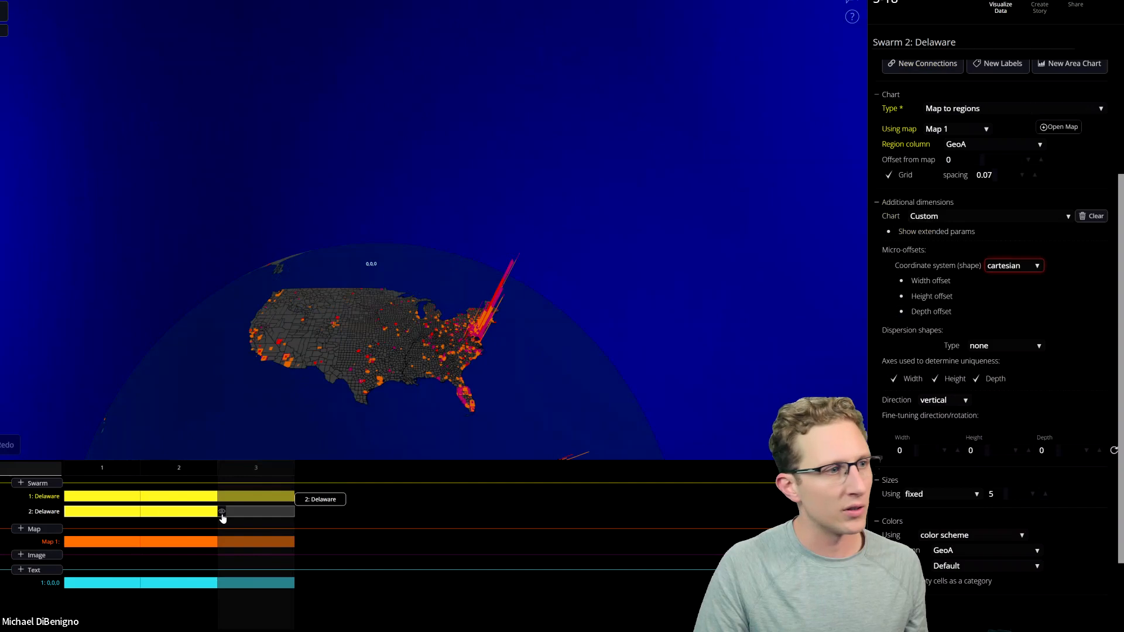
click(70, 513)
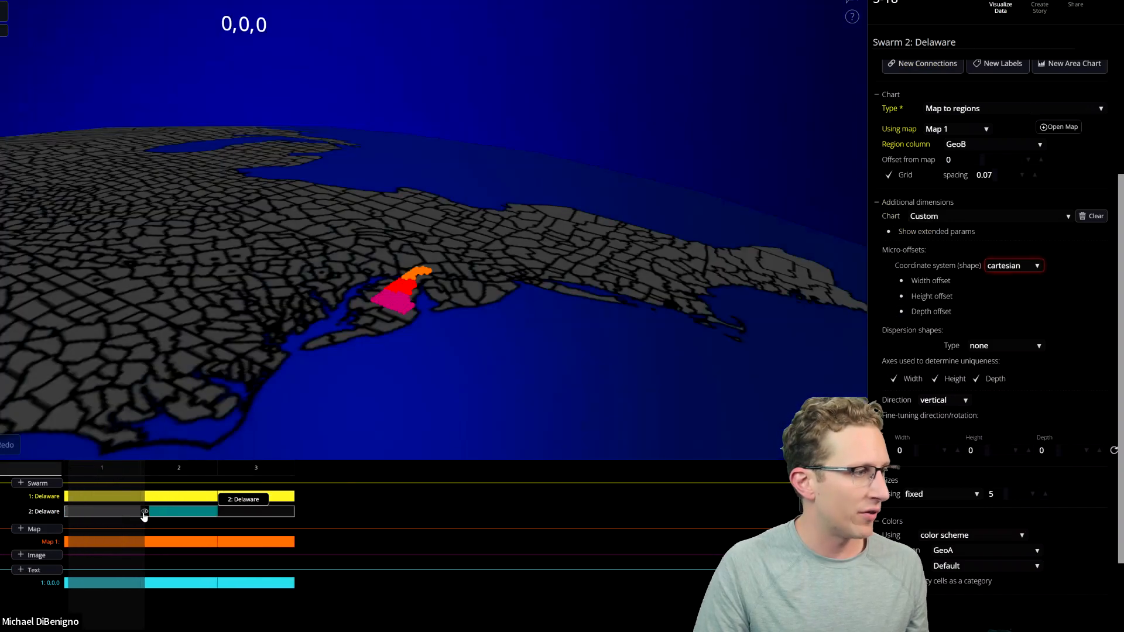
click(145, 514)
click(286, 471)
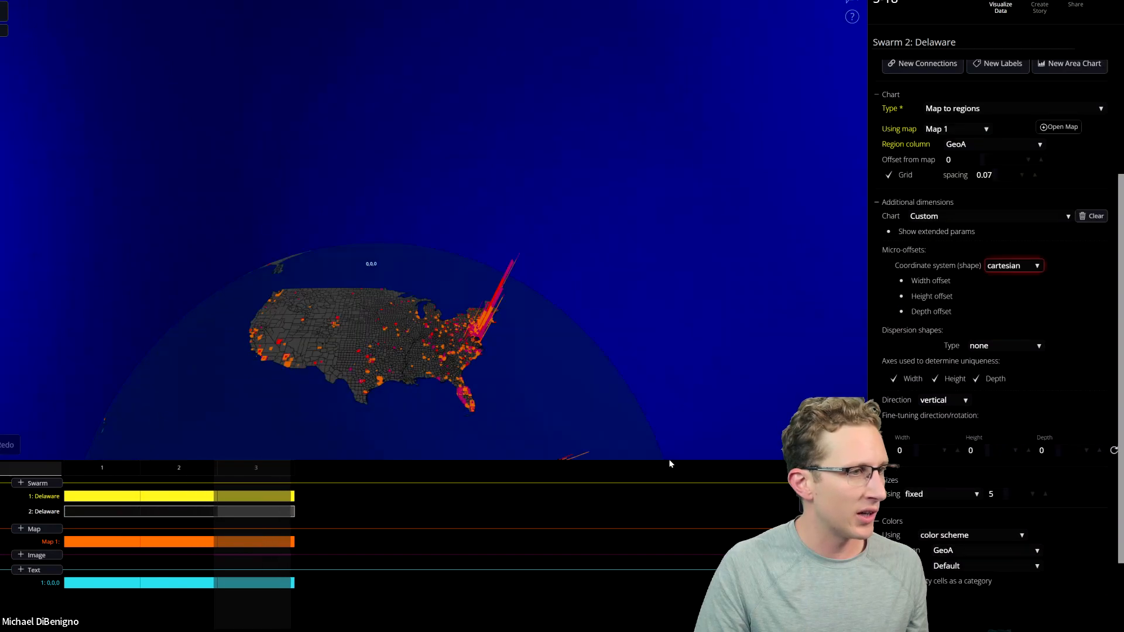
Add a fourth step as a duplicate of step 3, hiding Swarm 1 and showing Swarm 2 in it.
click(837, 448)
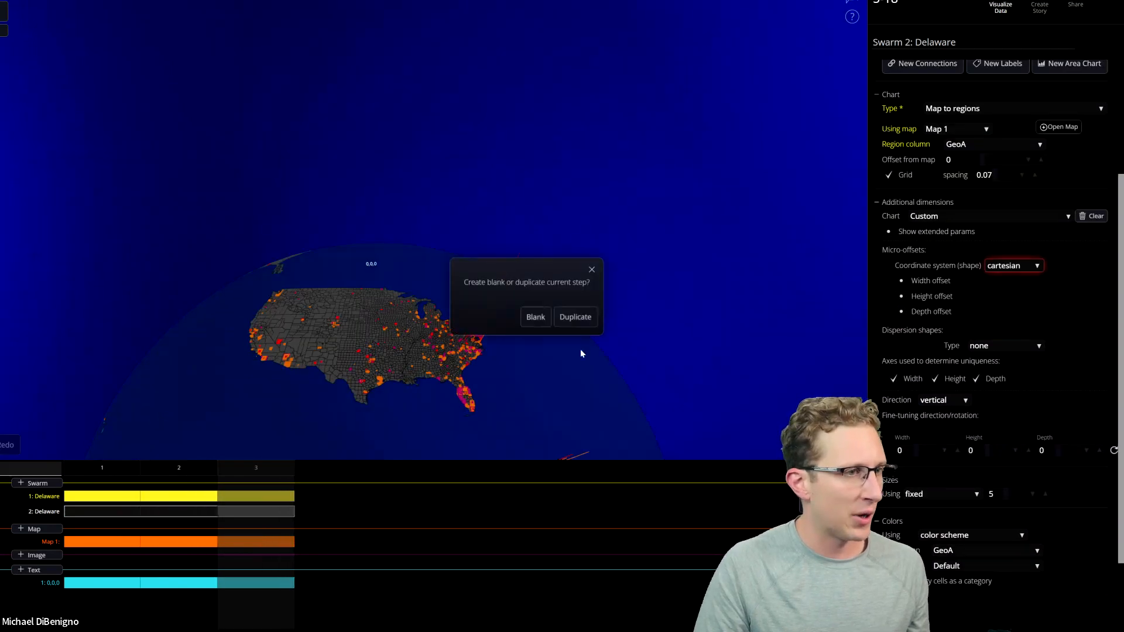
click(575, 317)
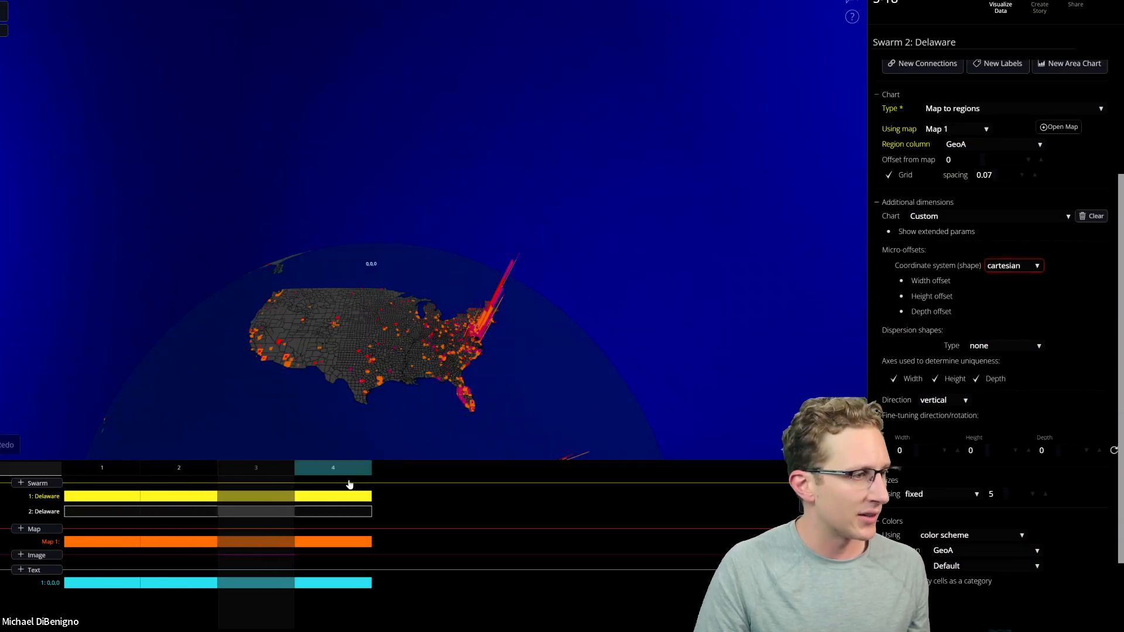
click(299, 497)
click(299, 513)
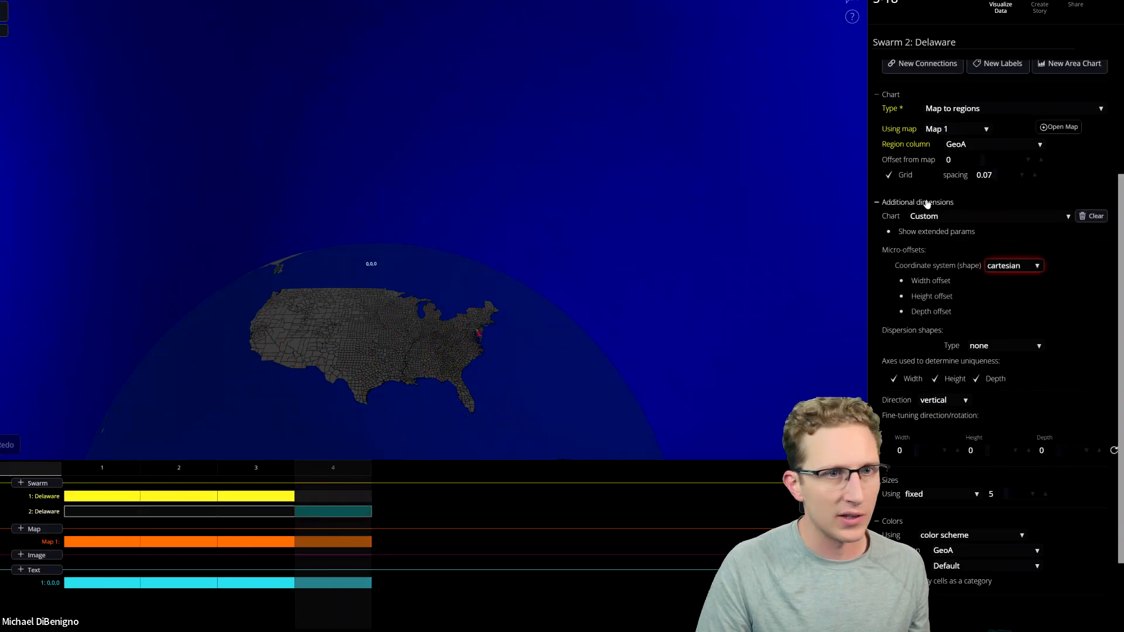
Add a fifth step as a duplicate of step 4, and go back to Swarm 2 in step 4.
scroll(928, 204, up, 3)
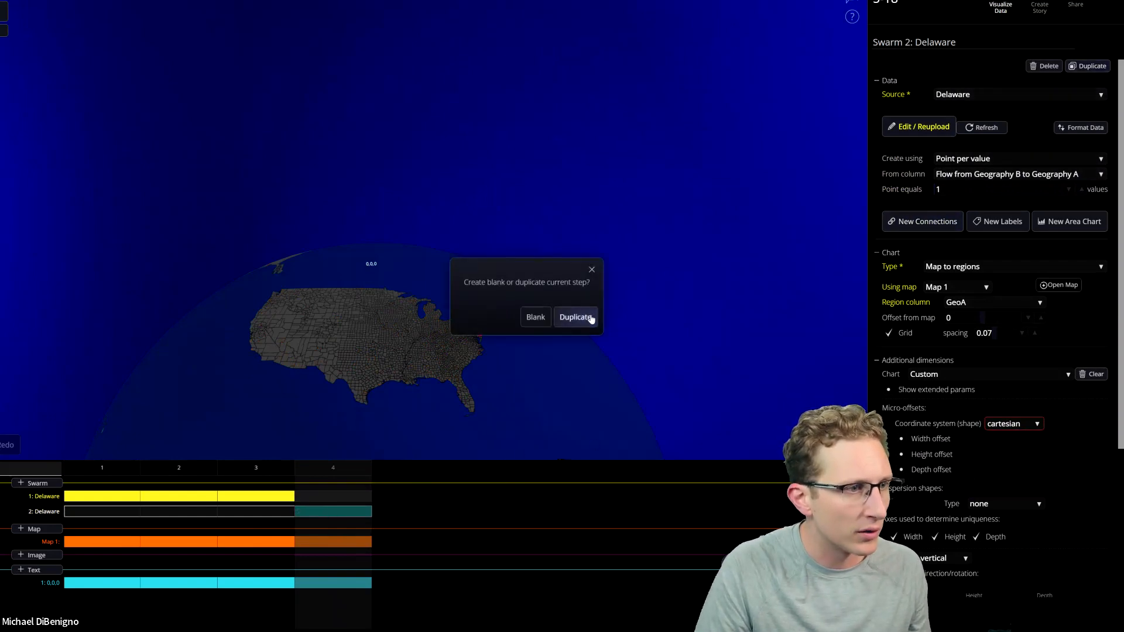
click(350, 511)
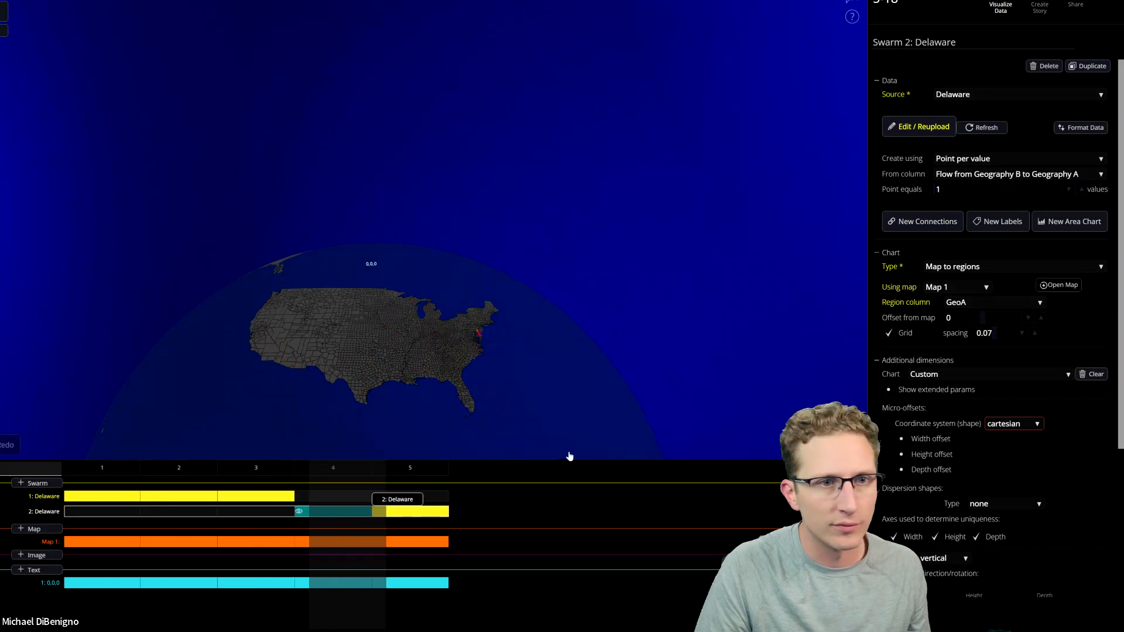
Set Swarm 2's region column to GeoB and its Additional dimensions chart to Stacks in step 4.
click(981, 305)
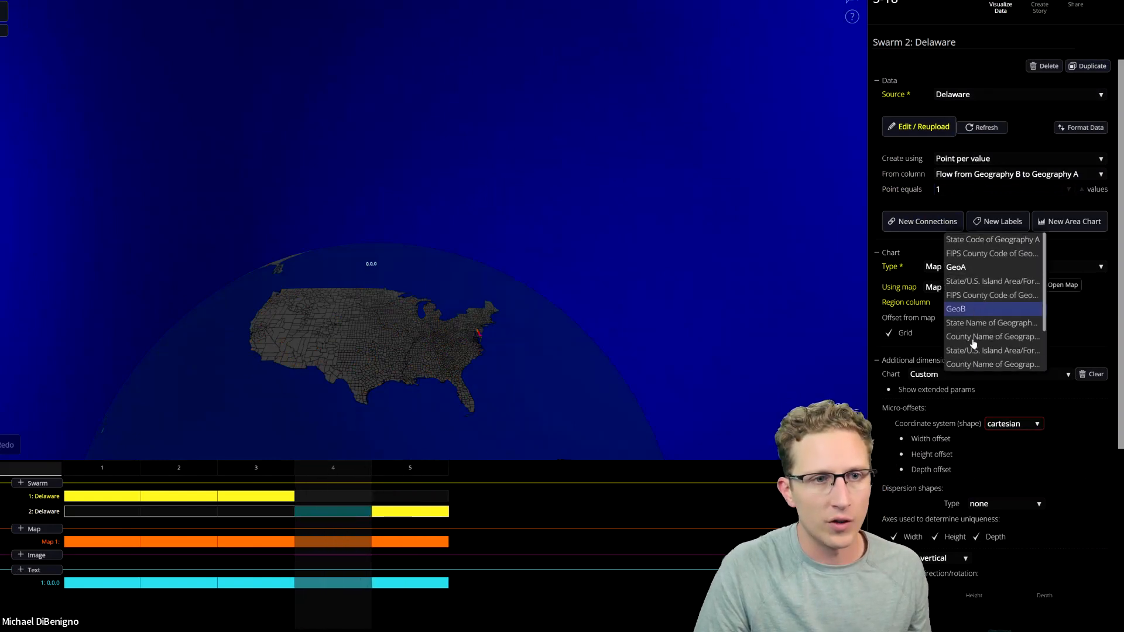
click(966, 309)
scroll(1054, 431, down, 2)
scroll(969, 392, up, 1)
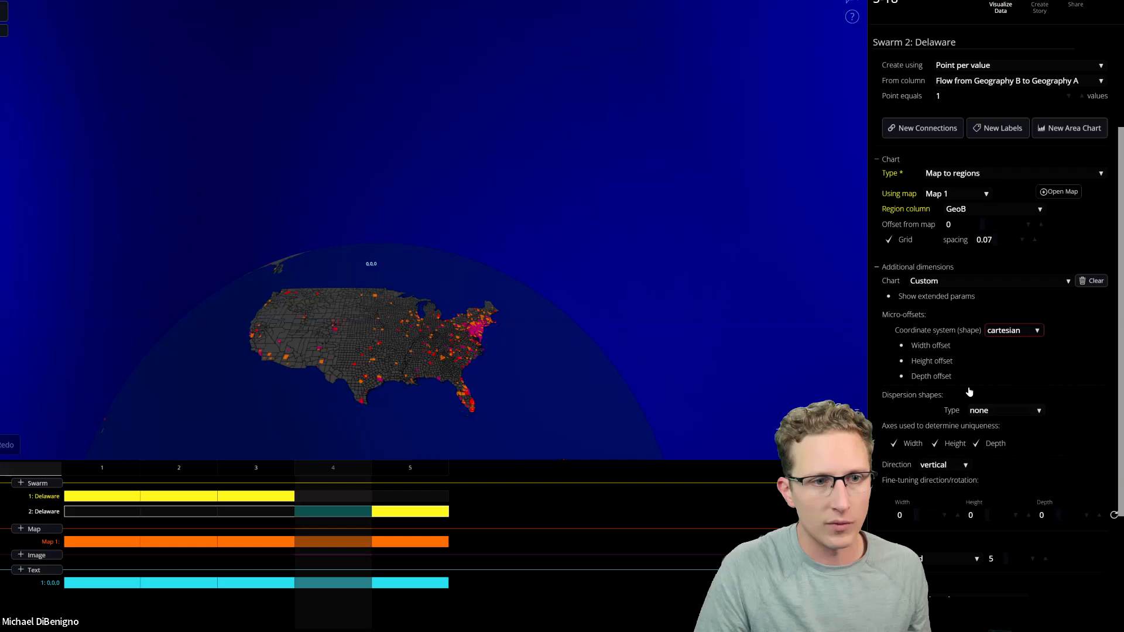
click(950, 287)
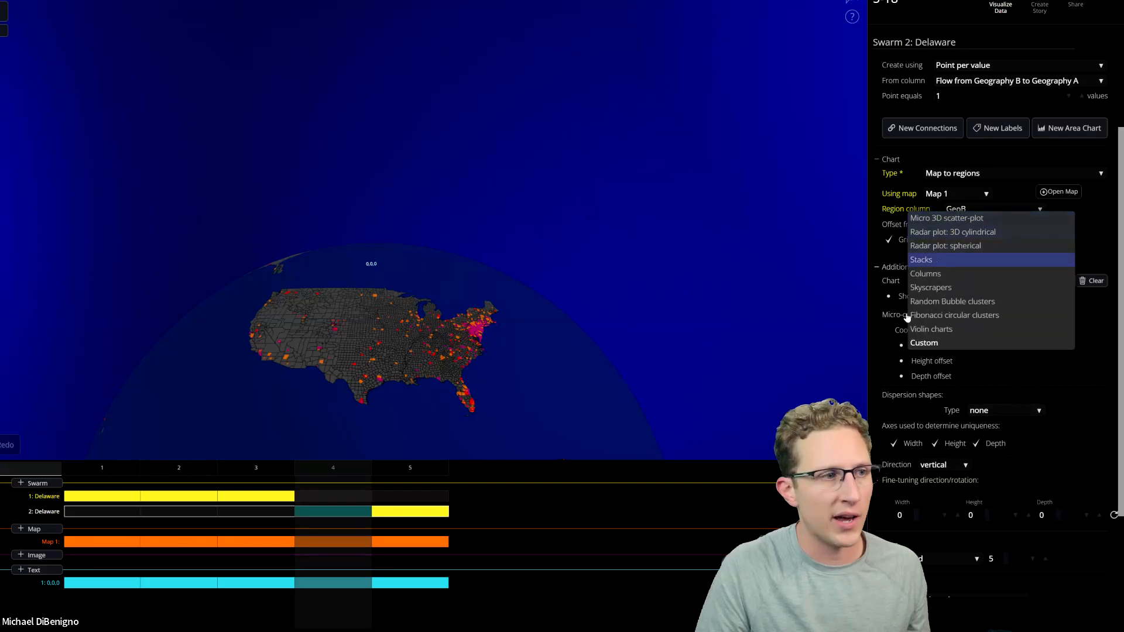
Set Swarm 2's Additional dimensions chart to Stacks in step 5.
click(332, 511)
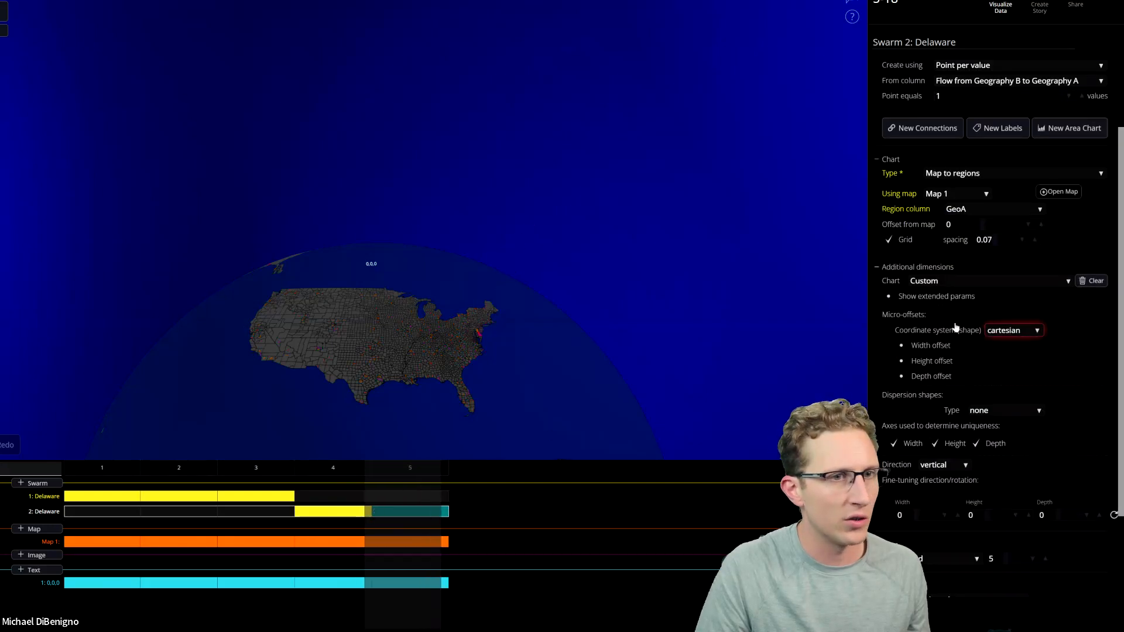
click(960, 281)
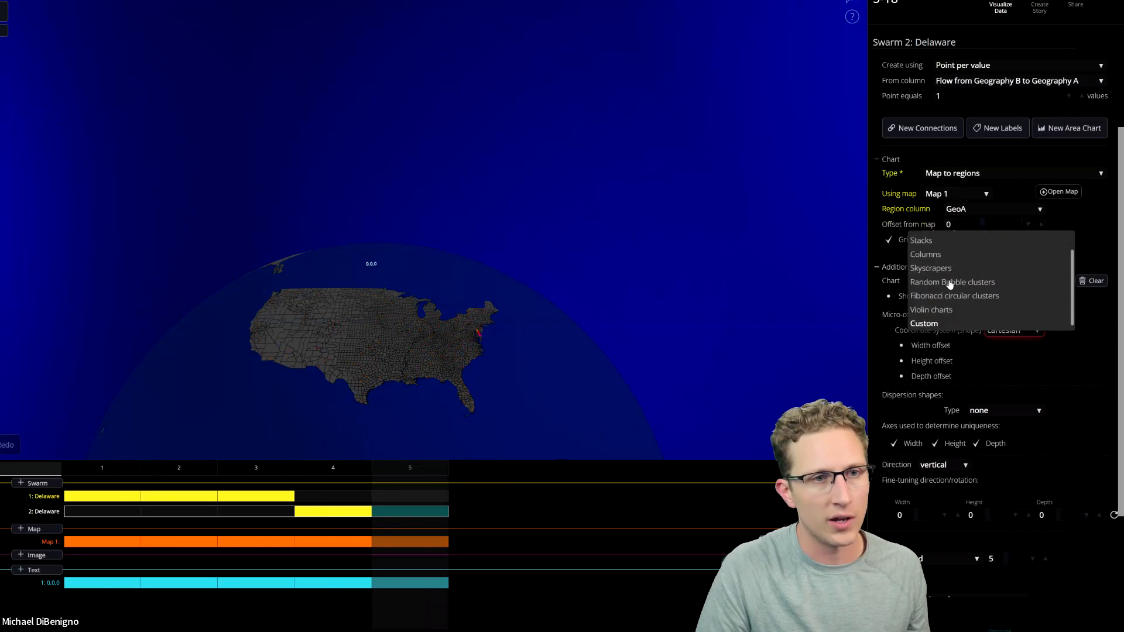
click(944, 260)
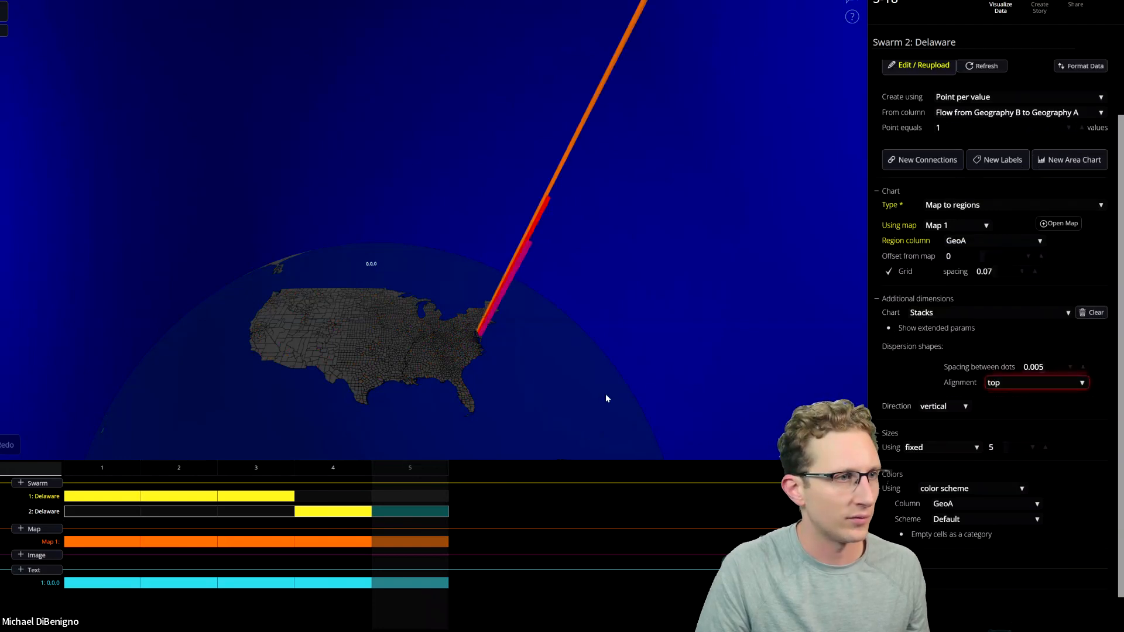
Go through the timeline steps to check how both swarms change on the map from one step to another.
click(333, 478)
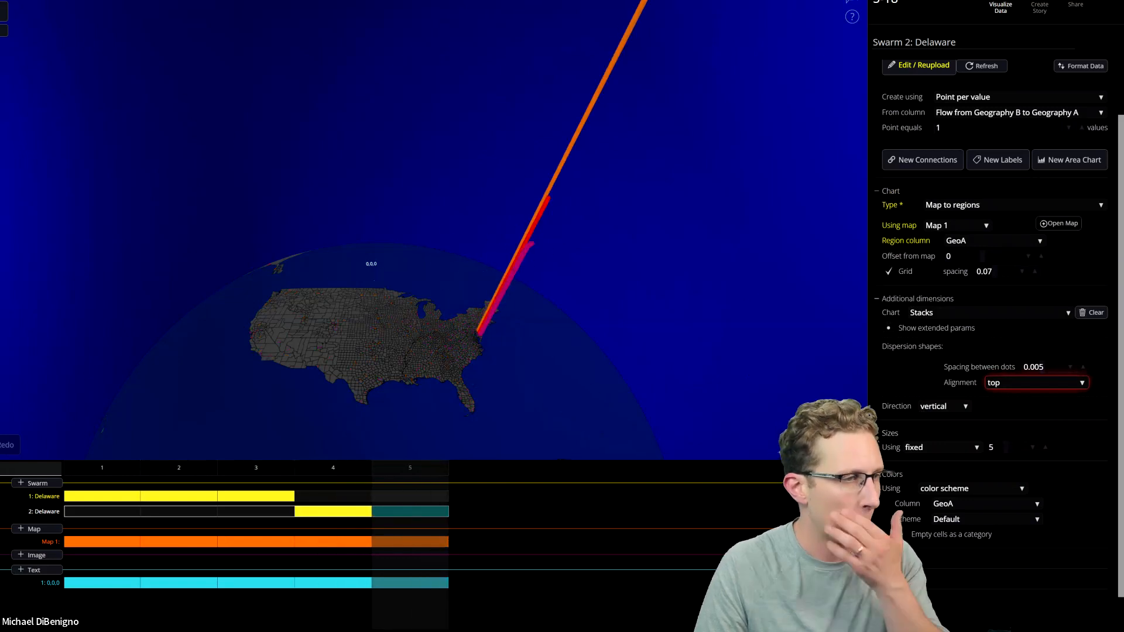
click(202, 472)
click(213, 469)
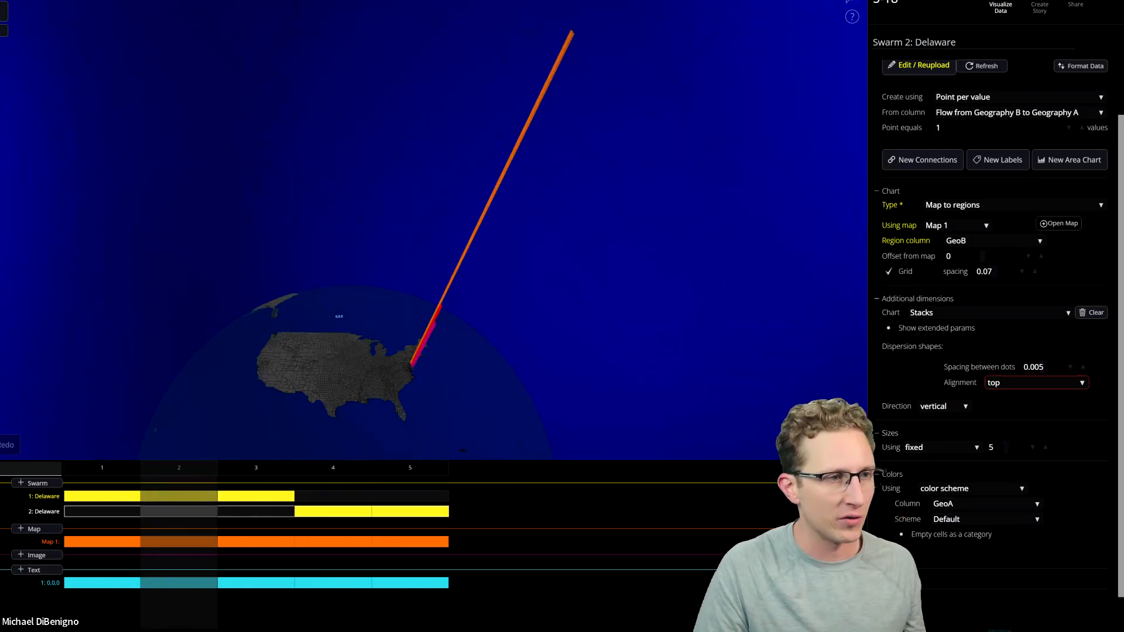
key(Right)
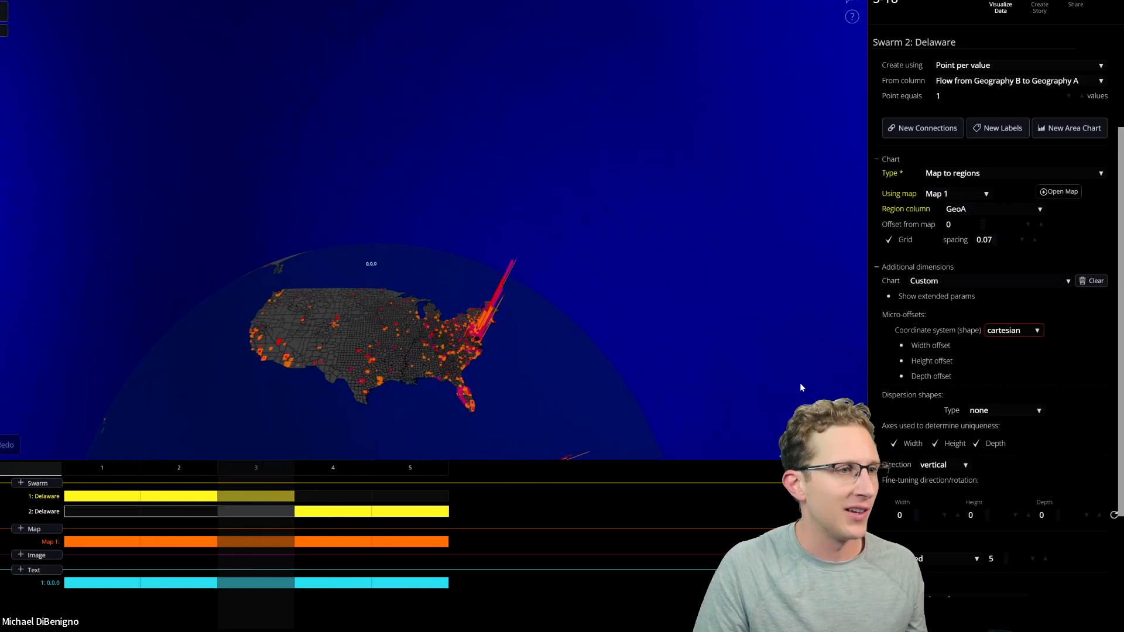
scroll(996, 292, up, 2)
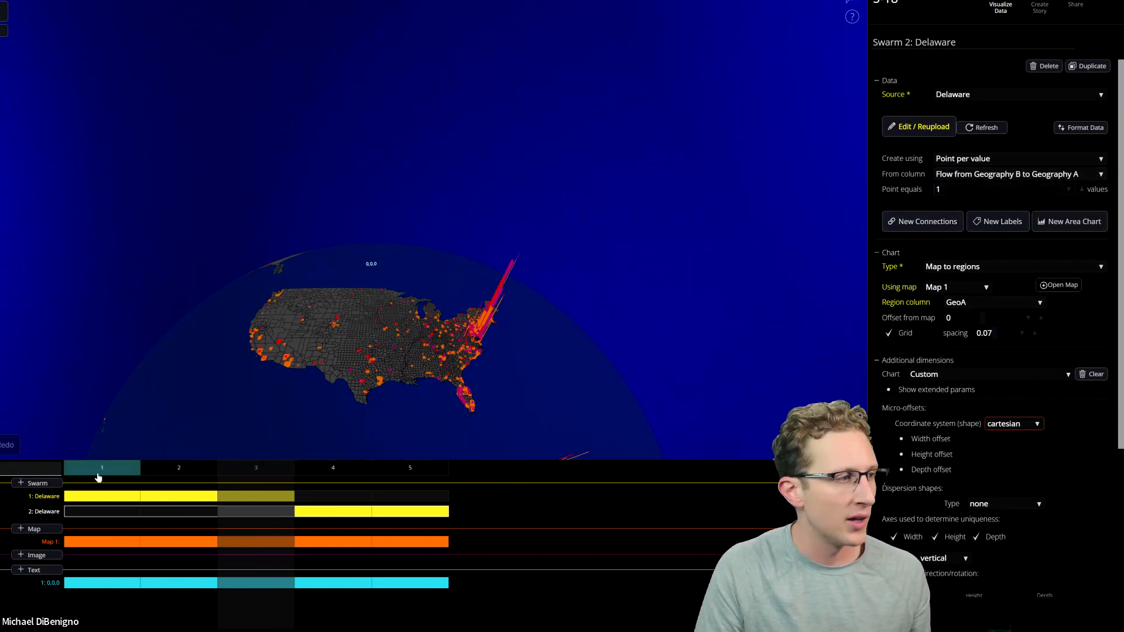
click(333, 467)
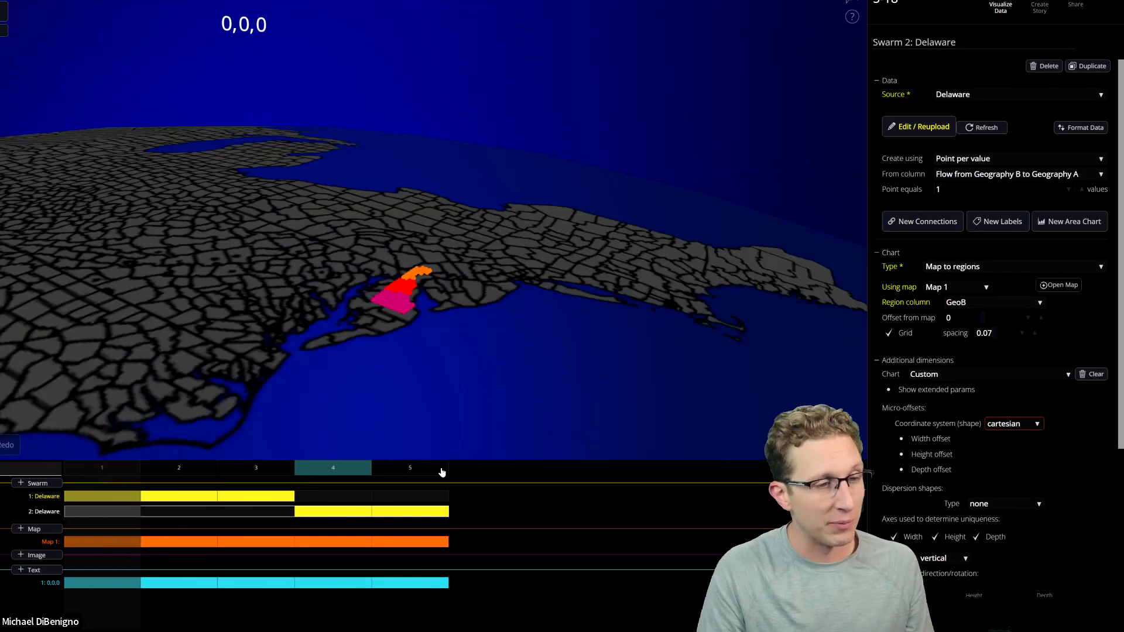
click(853, 446)
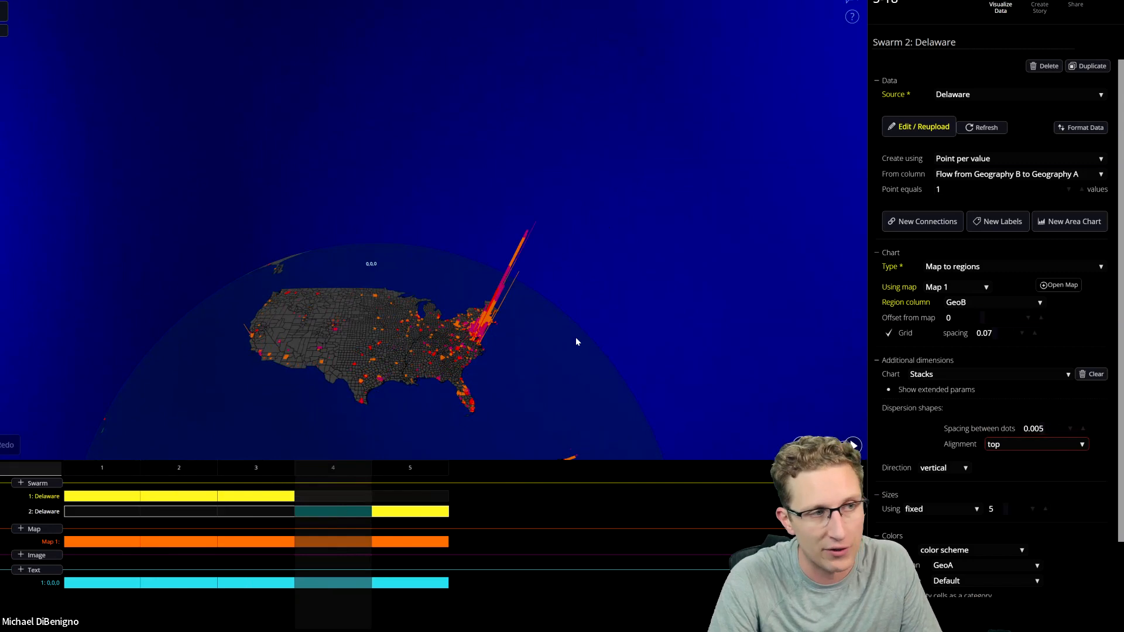
Enable Swarm 1's rollover popup in step 3, showing County Name of Geography A and County Name of Geography B, the latter prefaced with "to".
click(268, 496)
scroll(913, 445, down, 1)
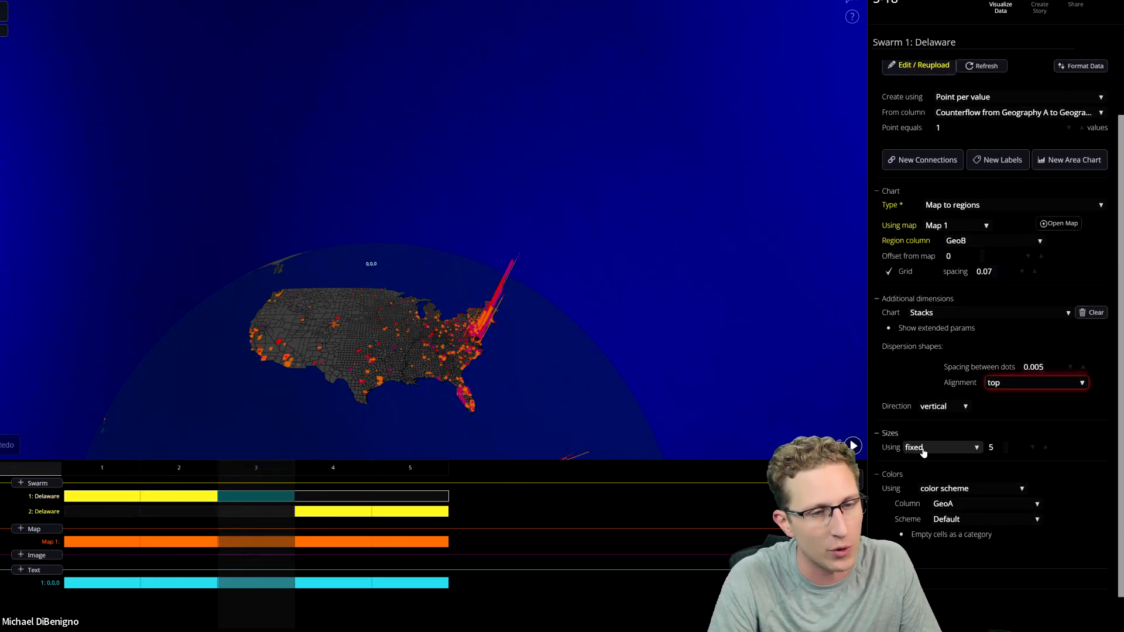
scroll(925, 550, down, 1)
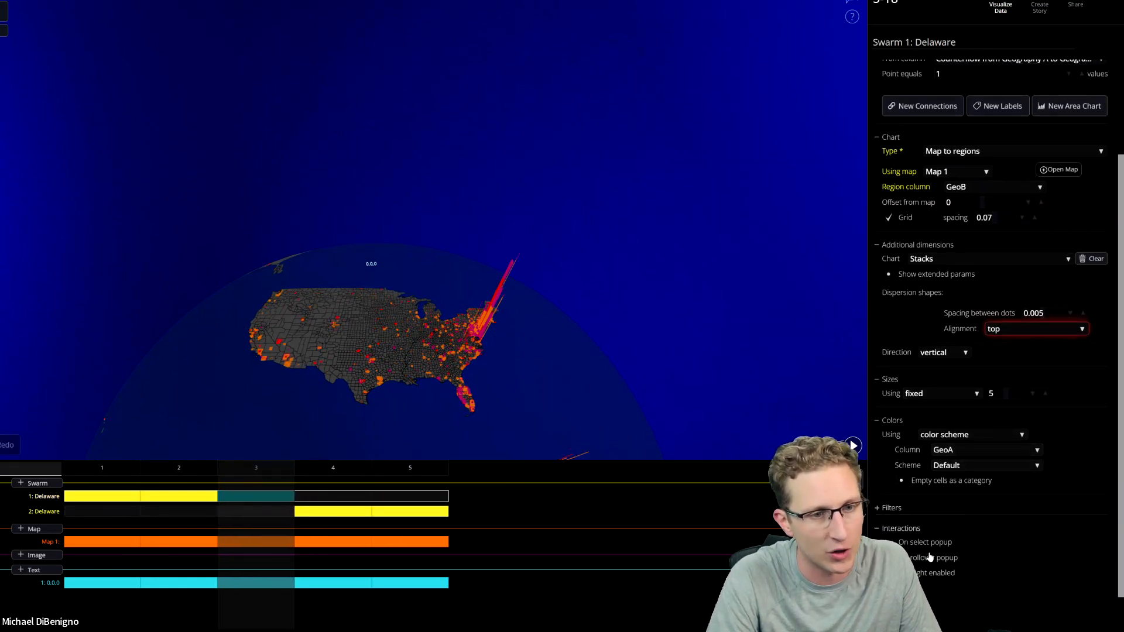
click(927, 559)
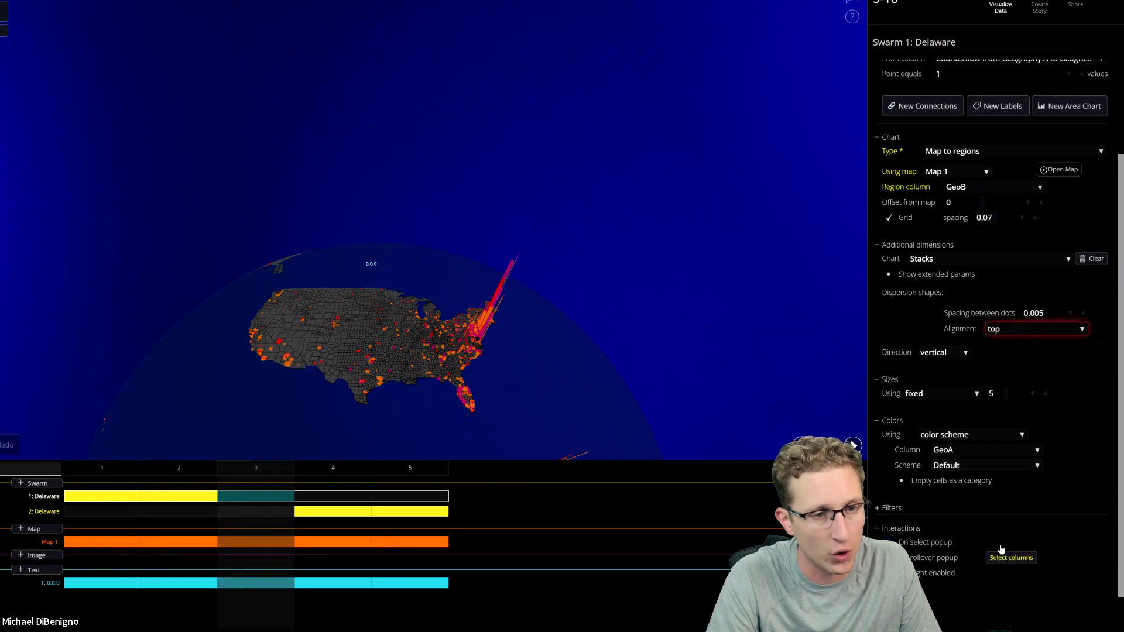
click(1011, 557)
scroll(160, 212, down, 2)
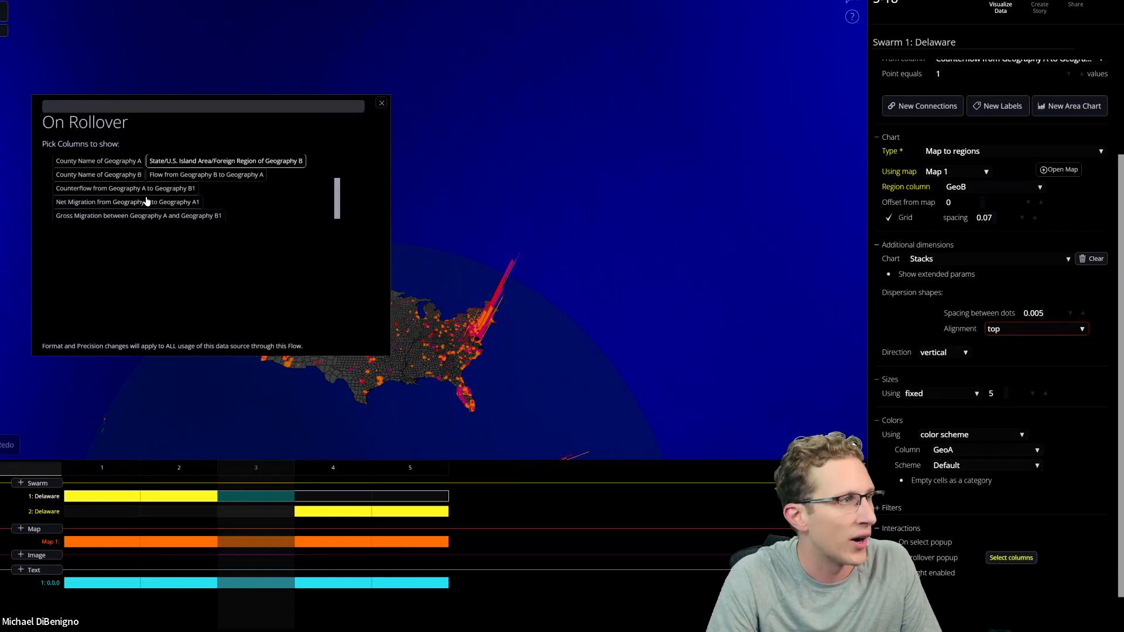
click(114, 161)
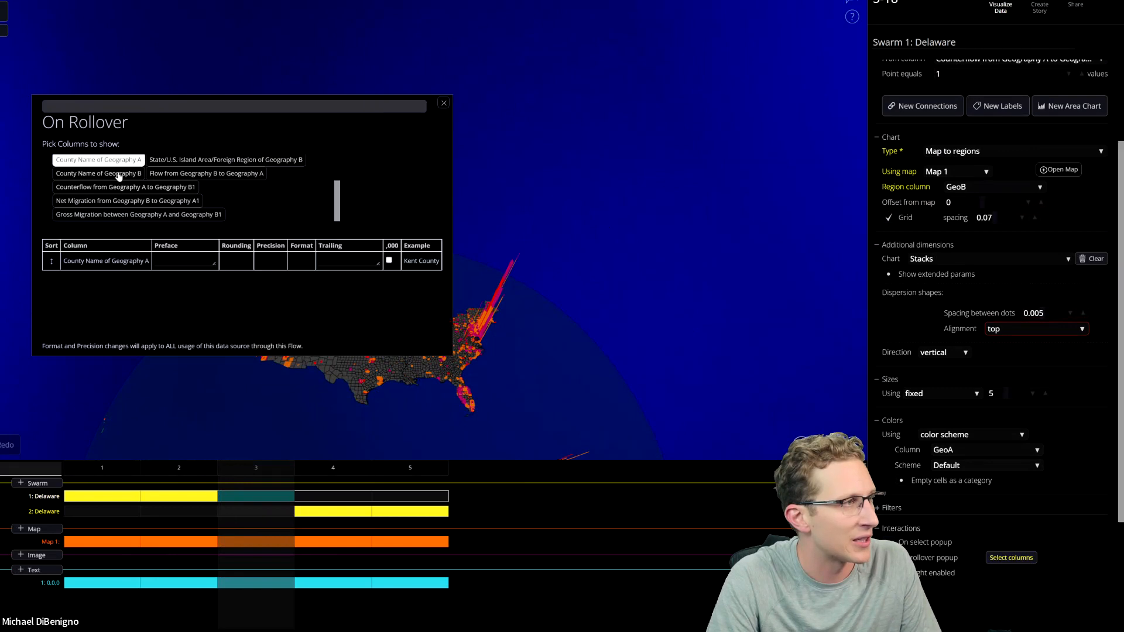
click(98, 173)
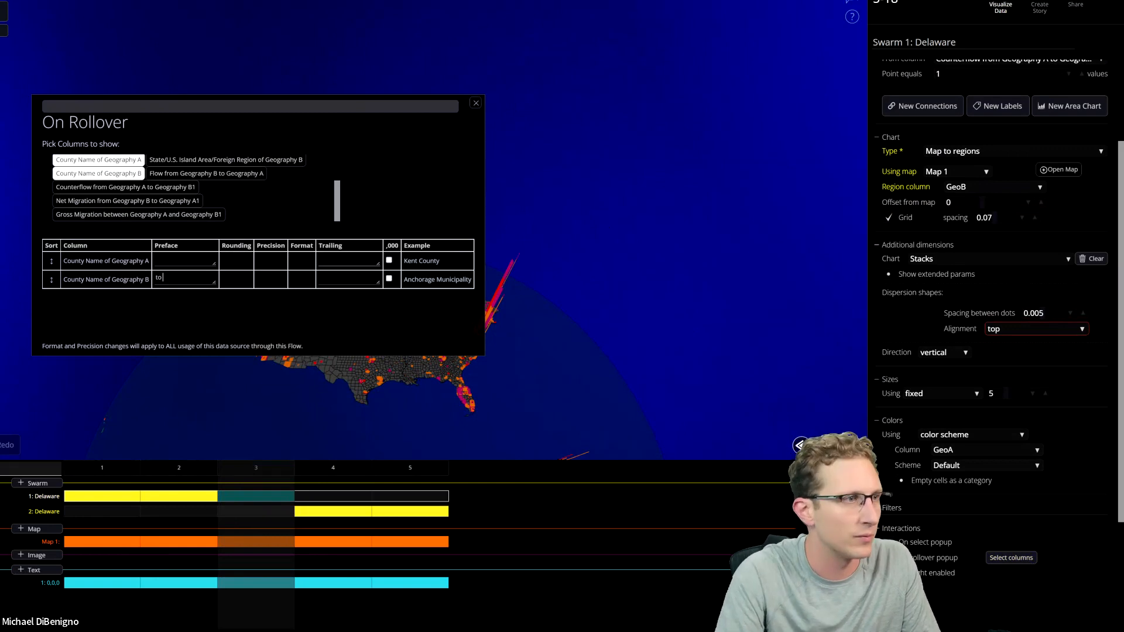
click(476, 103)
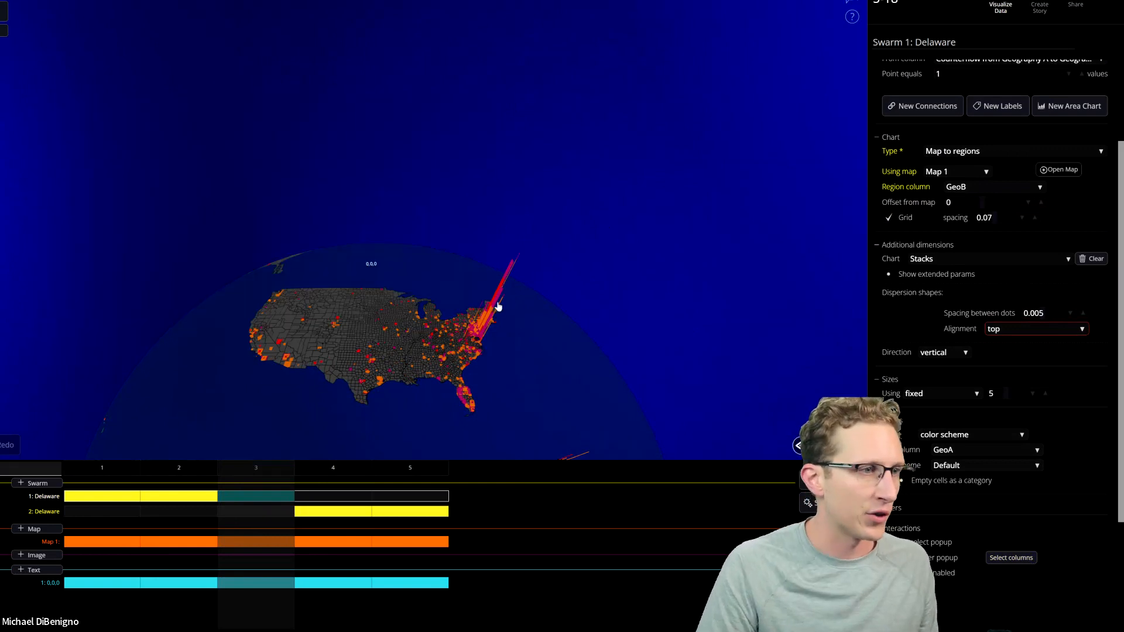
Check the rollover popups on several of Swarm 1's stacks in the northeastern states.
mouse_move(492, 314)
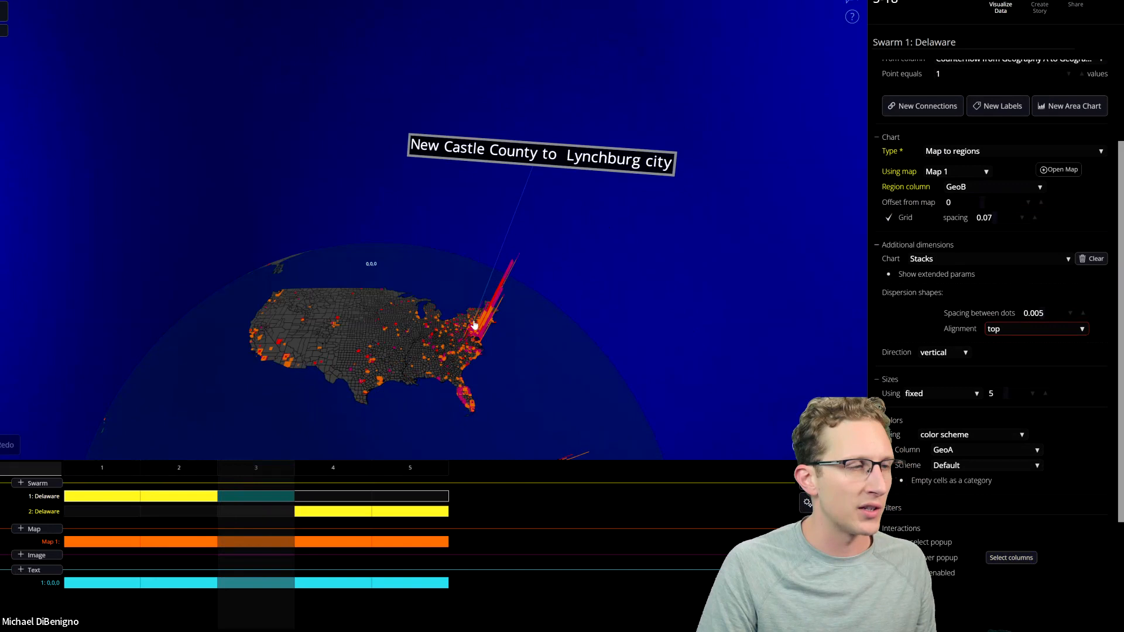
scroll(464, 260, up, 5)
scroll(464, 259, down, 3)
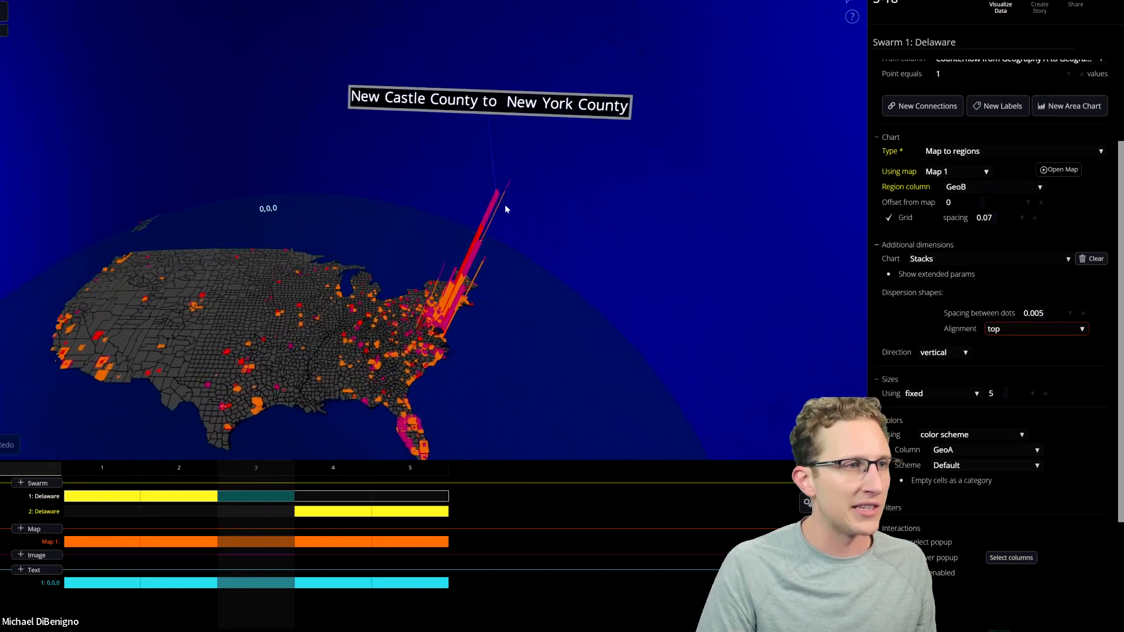
mouse_move(467, 227)
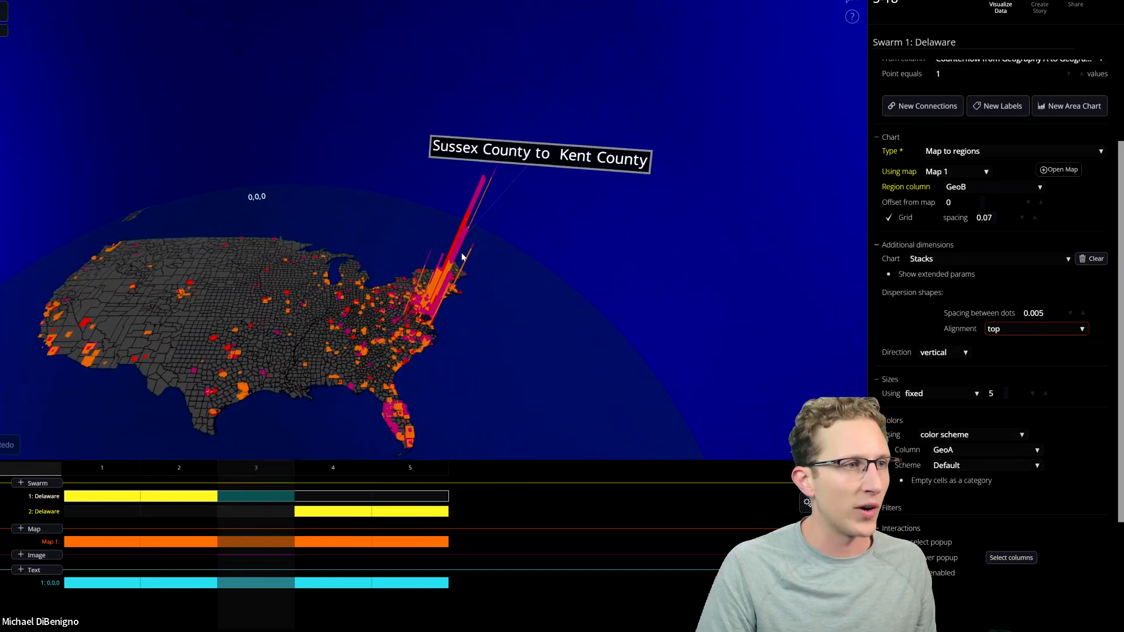
Enable highlighting for Swarm 1 in step 3 with GeoA as the category column, and test it on a stack near Delaware.
scroll(910, 510, down, 3)
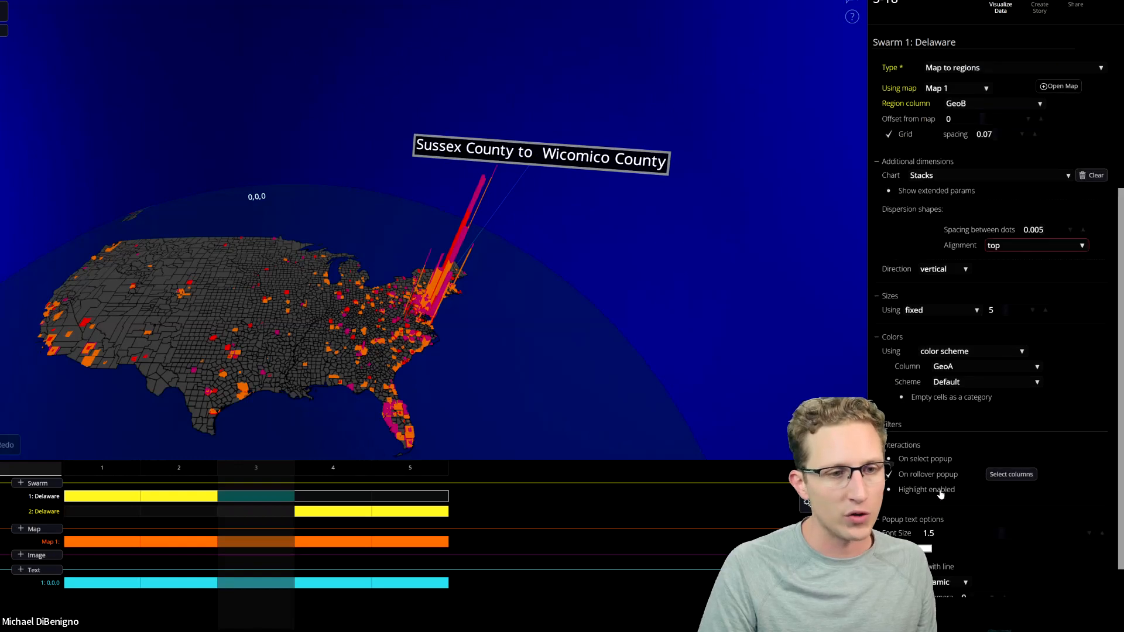
click(888, 472)
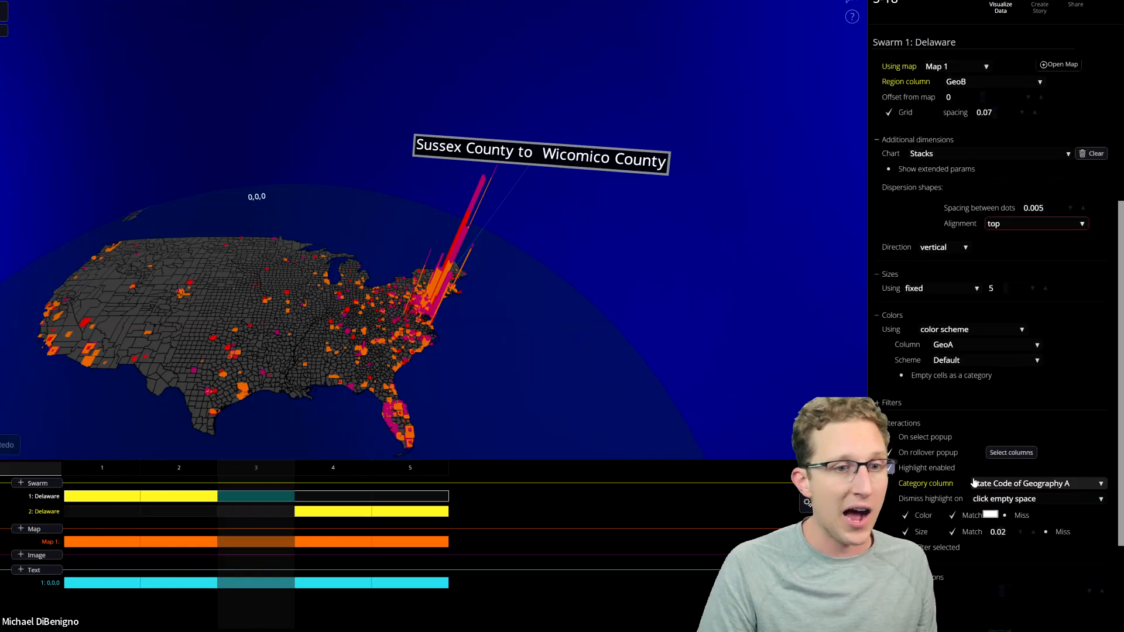
click(1046, 486)
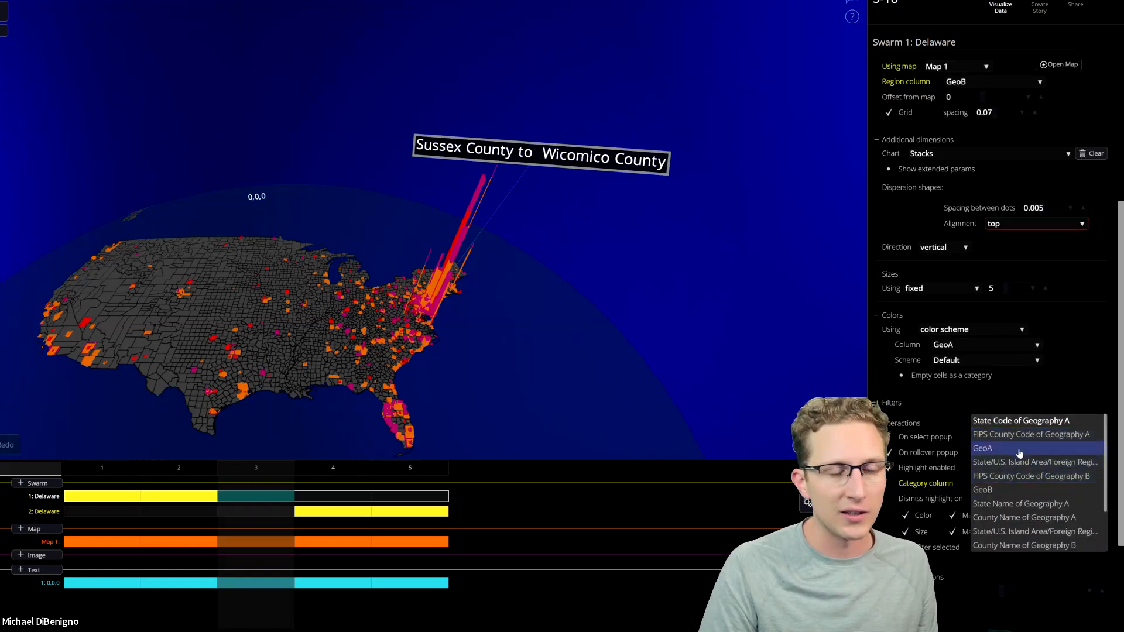
click(1046, 489)
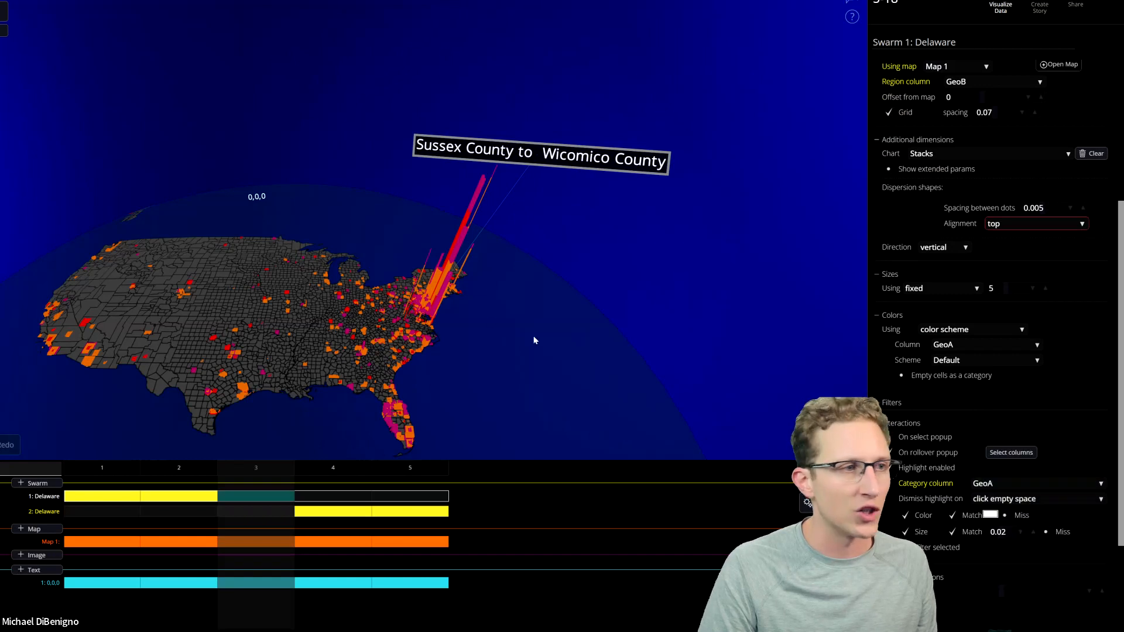
click(479, 237)
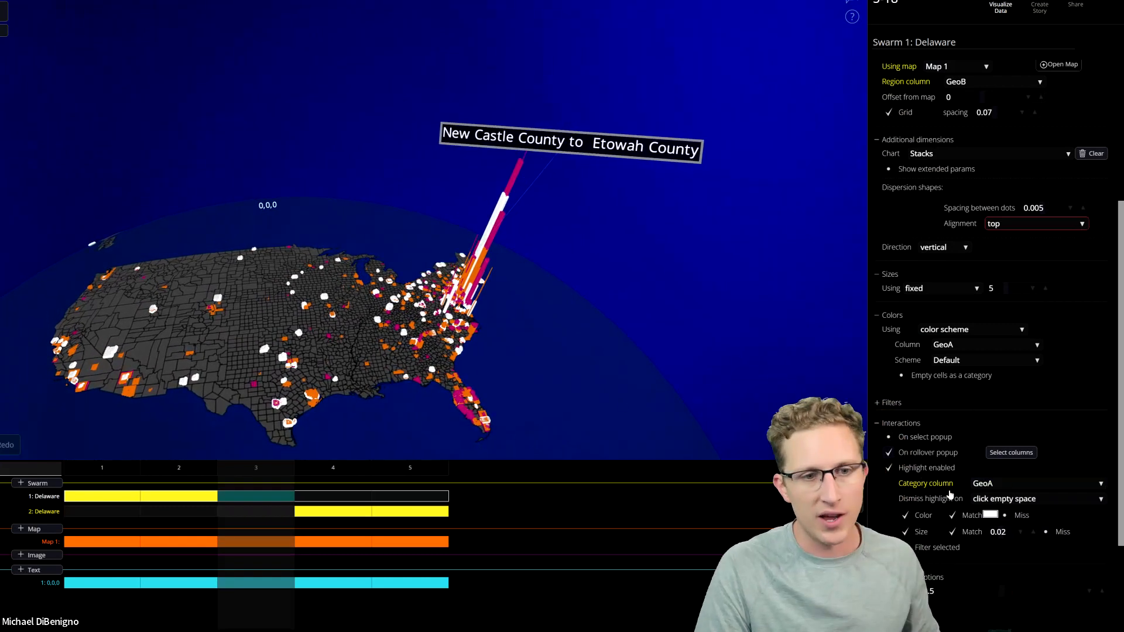
Turn on Filter selected for Swarm 1, test isolating one origin county's points on the map, and dismiss the selection.
click(906, 547)
drag(672, 403, 653, 364)
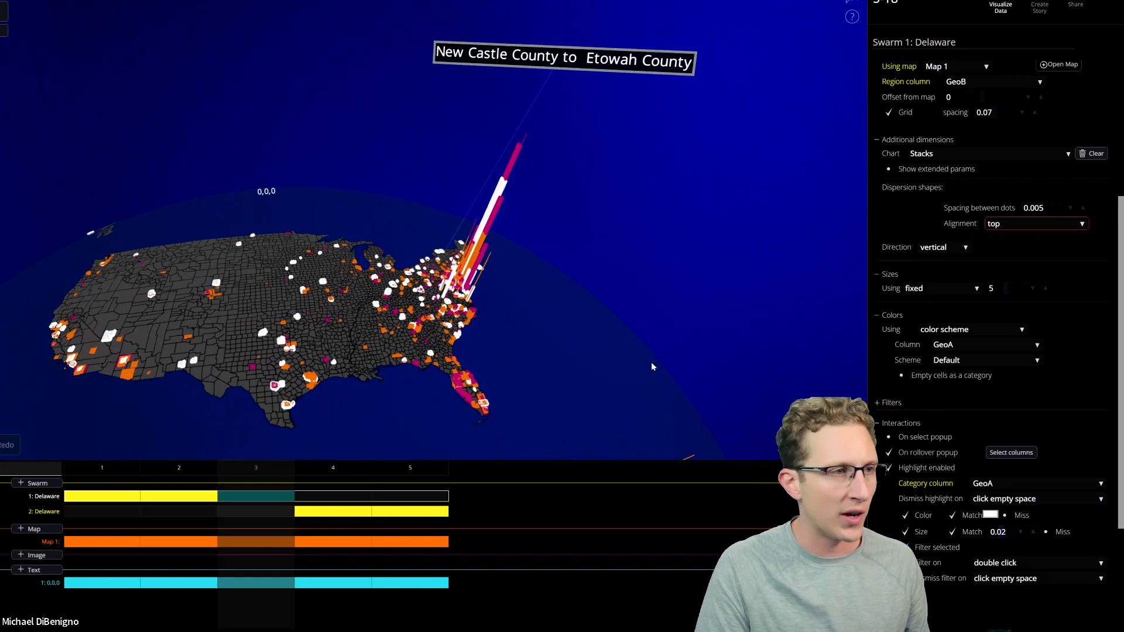
click(497, 181)
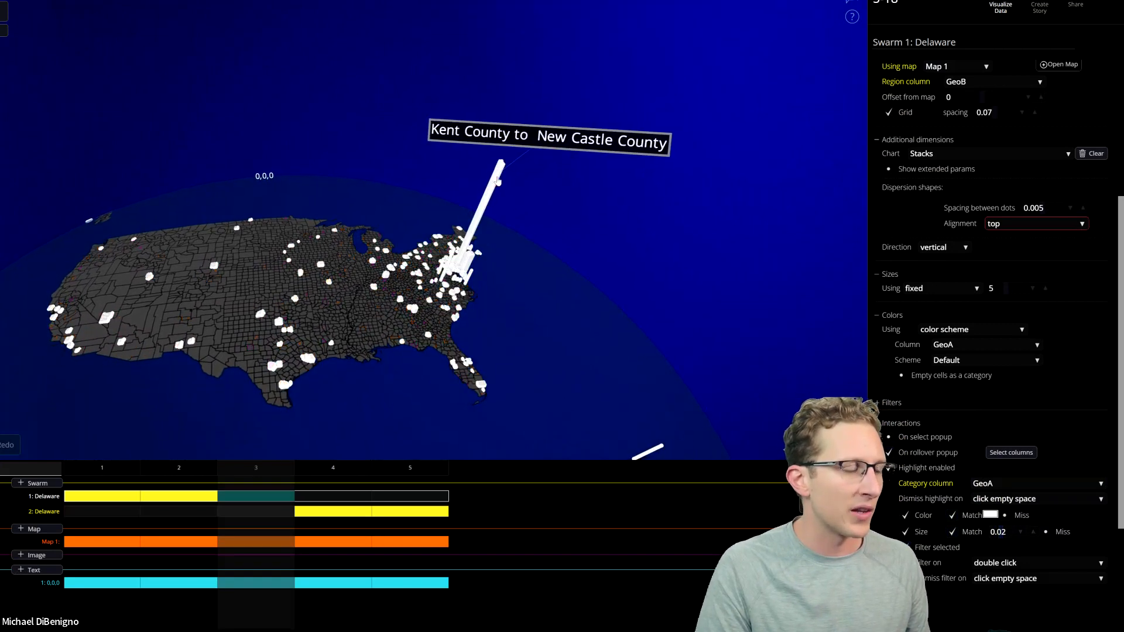
drag(536, 326, 623, 350)
scroll(625, 346, up, 3)
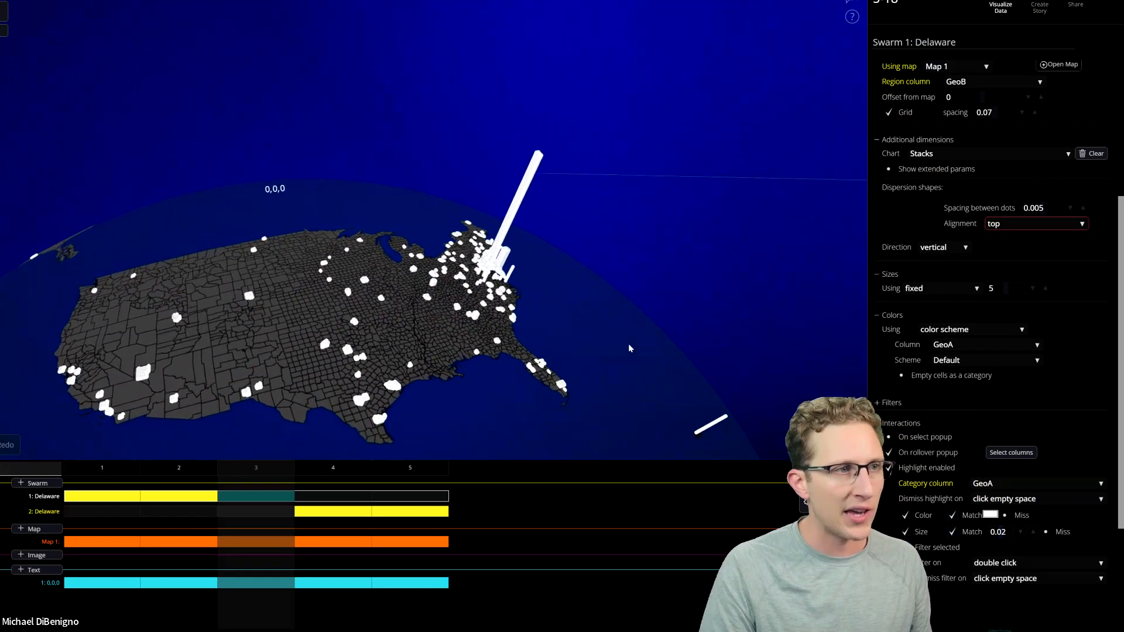
scroll(645, 299, down, 3)
click(644, 298)
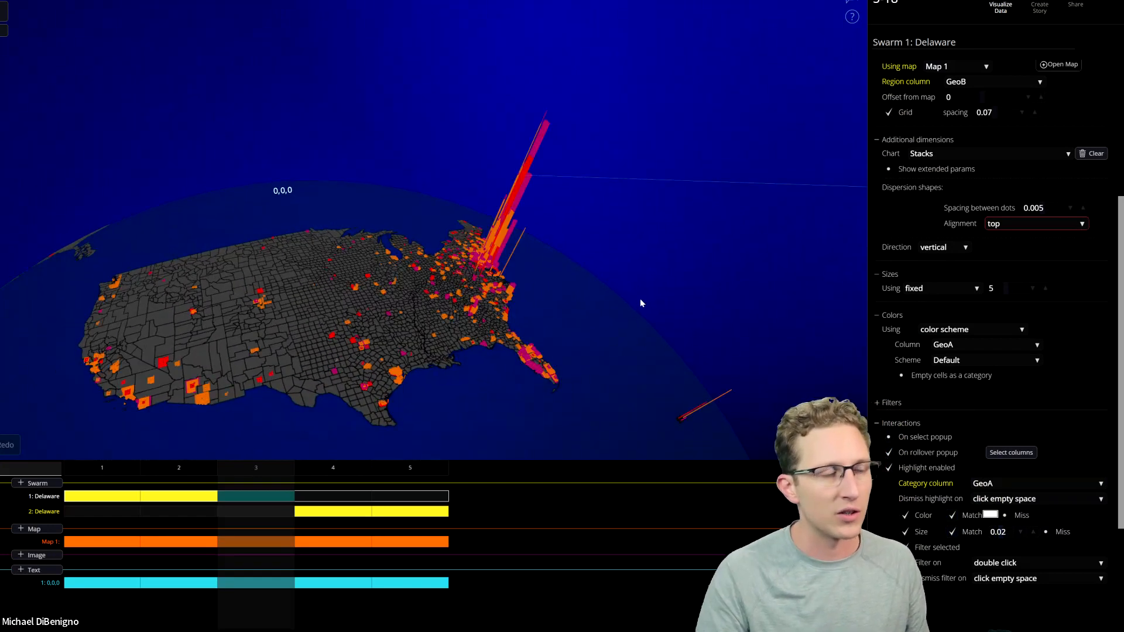
Examine Swarm 1's destination stacks along the East Coast and in Florida from several angles and distances.
scroll(631, 283, down, 1)
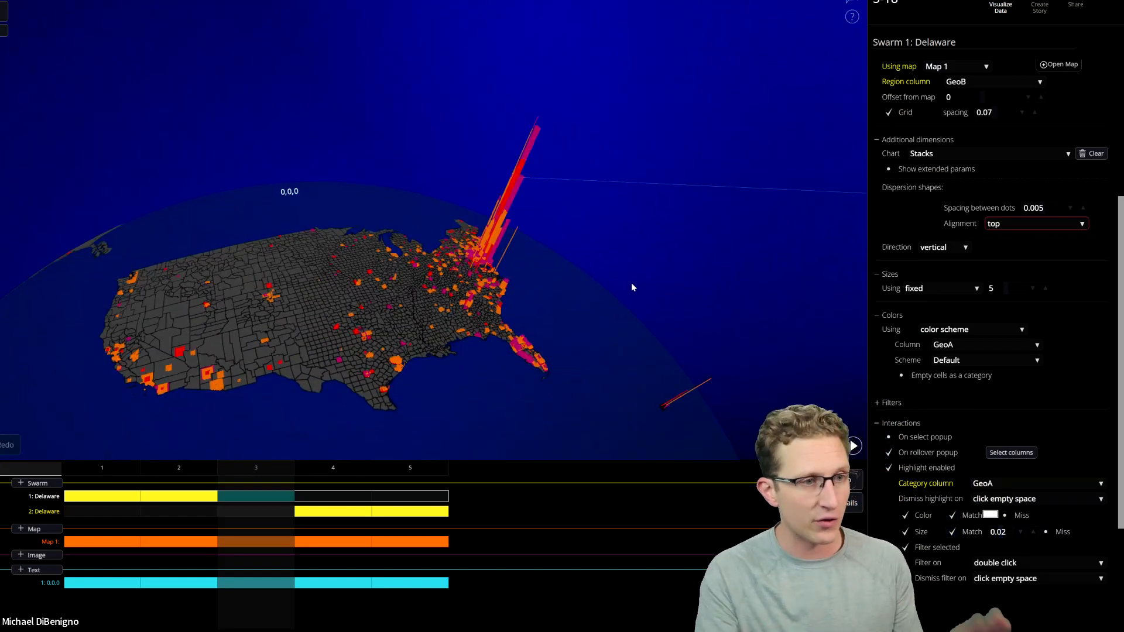
drag(658, 306, 491, 306)
scroll(490, 306, up, 3)
right_drag(491, 307, 477, 250)
scroll(455, 343, up, 3)
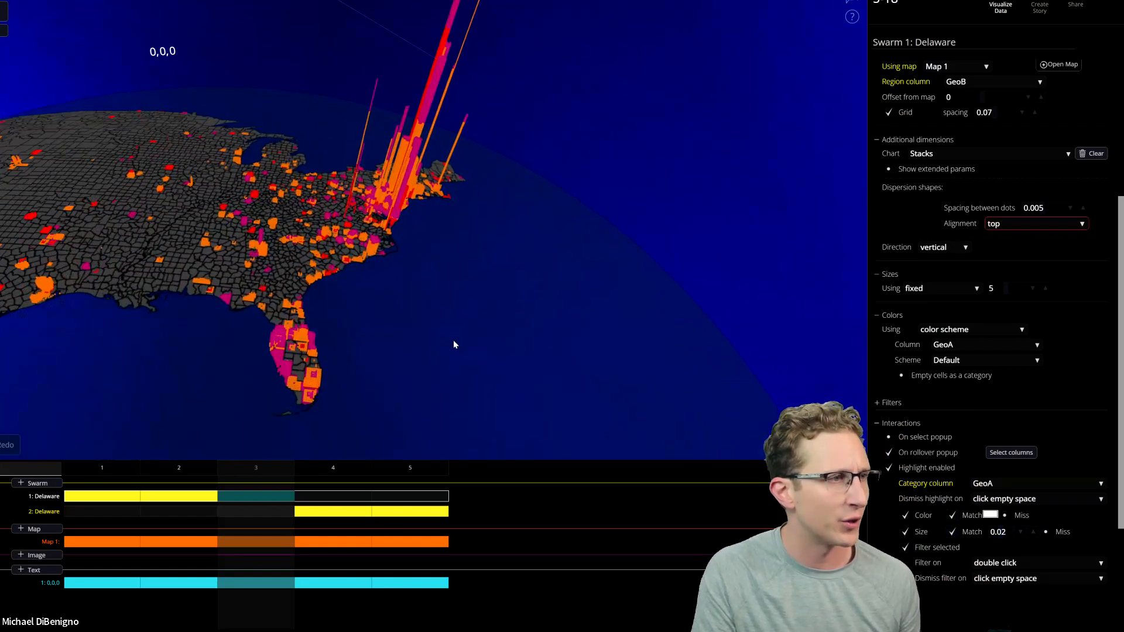
scroll(433, 344, down, 1)
right_drag(432, 341, 563, 360)
scroll(522, 353, down, 3)
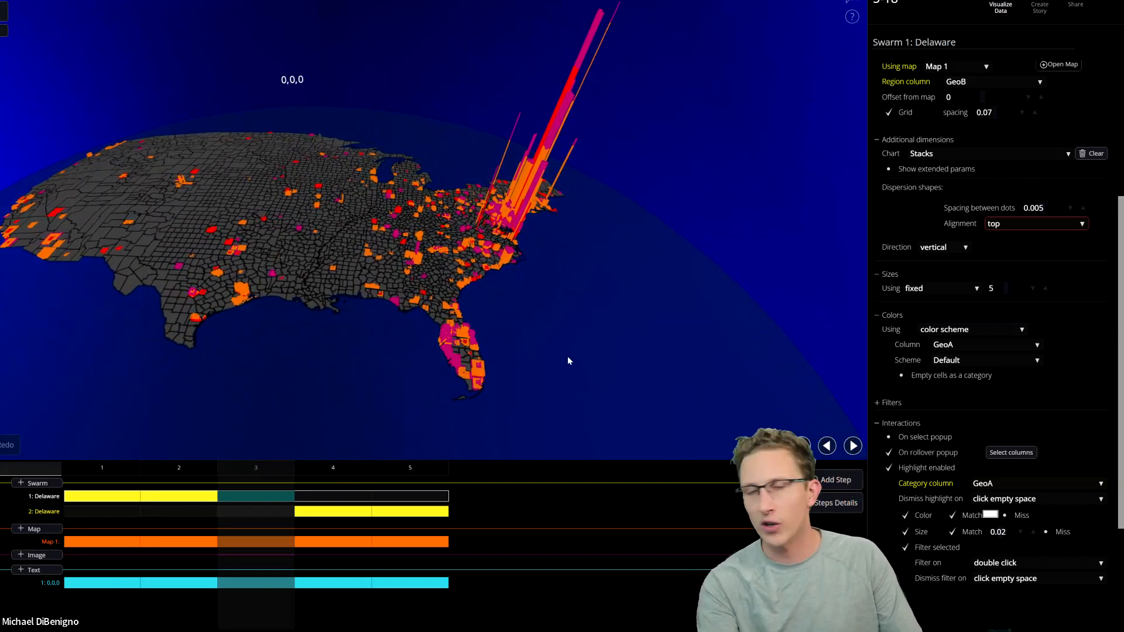
Review the earlier timeline steps, comparing Delaware's flat county points and origin stacks with the stacks across the destination counties.
click(87, 473)
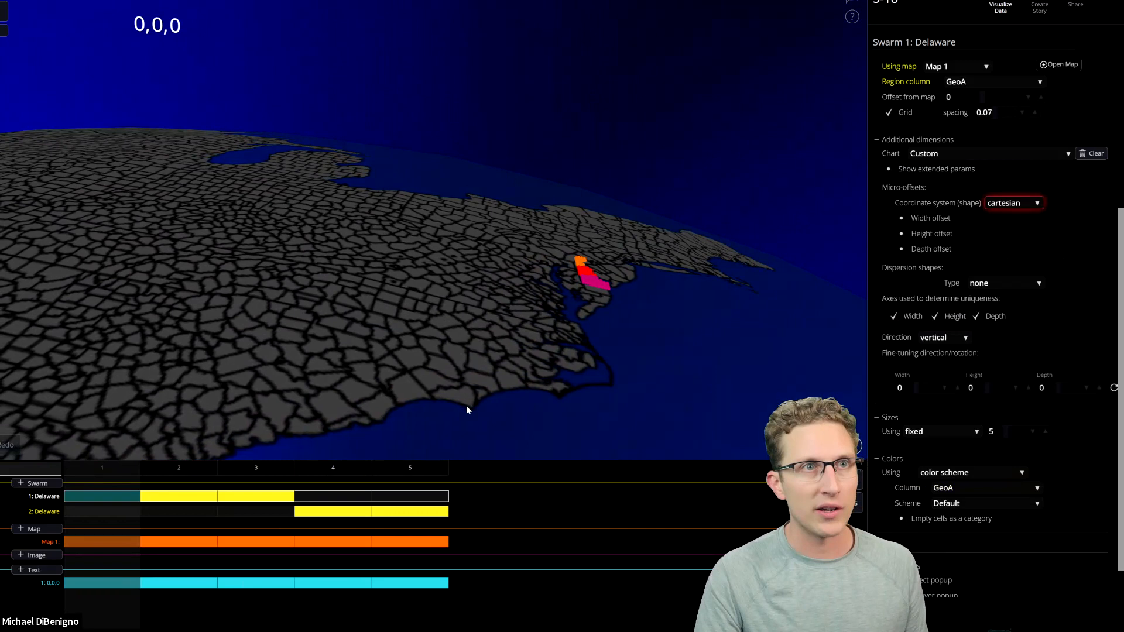
scroll(568, 389, down, 2)
scroll(568, 390, down, 2)
drag(449, 391, 487, 414)
scroll(505, 406, down, 2)
scroll(499, 410, down, 2)
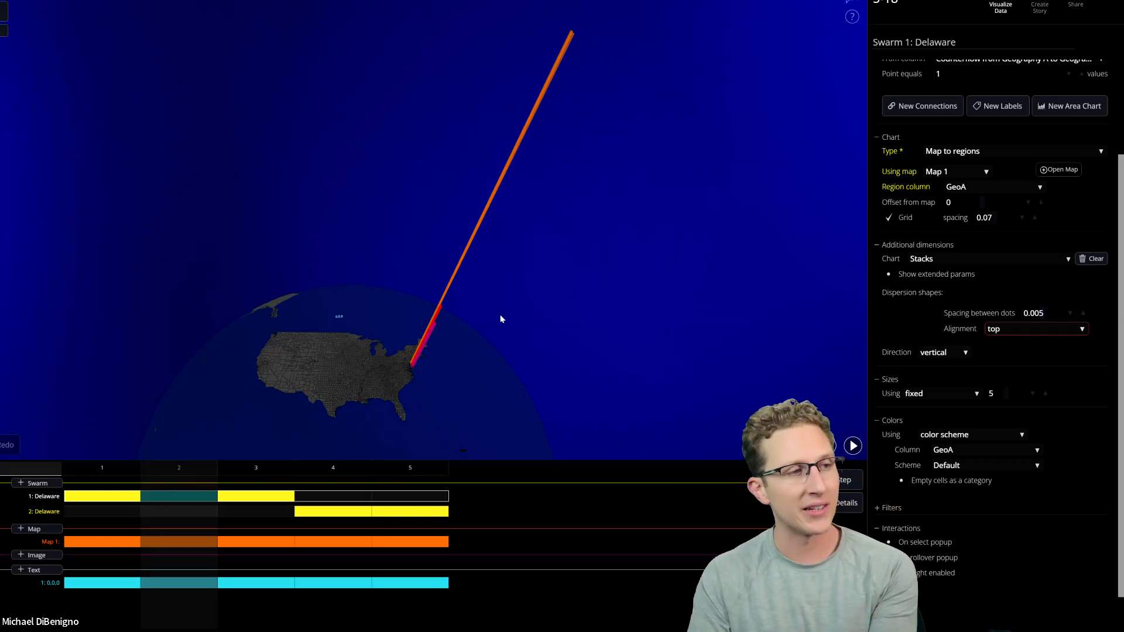
scroll(508, 302, up, 2)
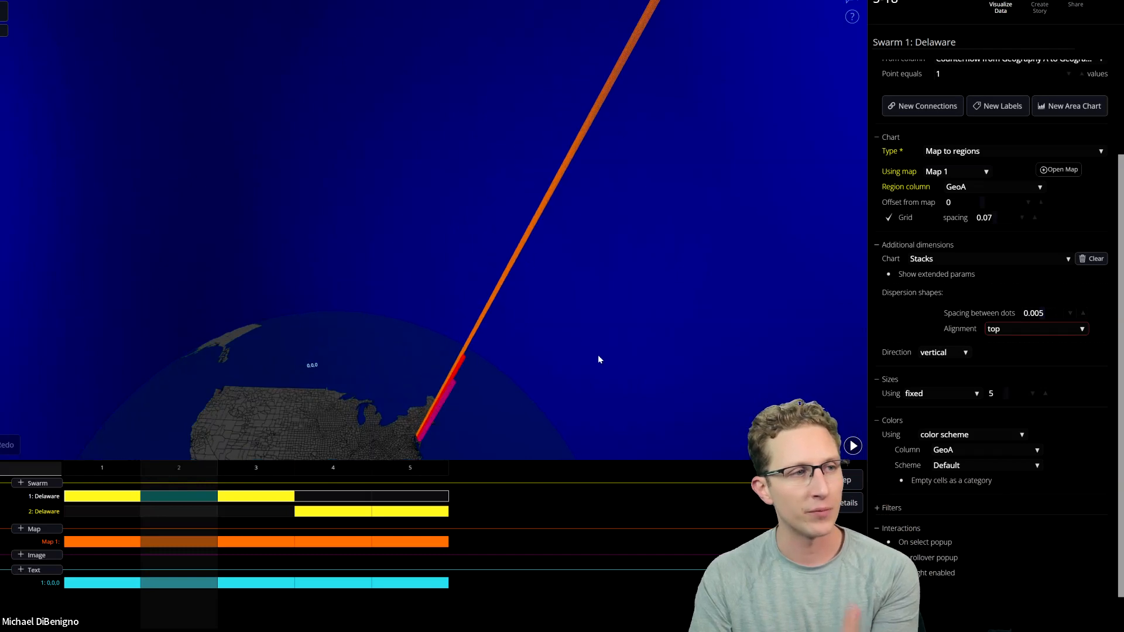
click(269, 470)
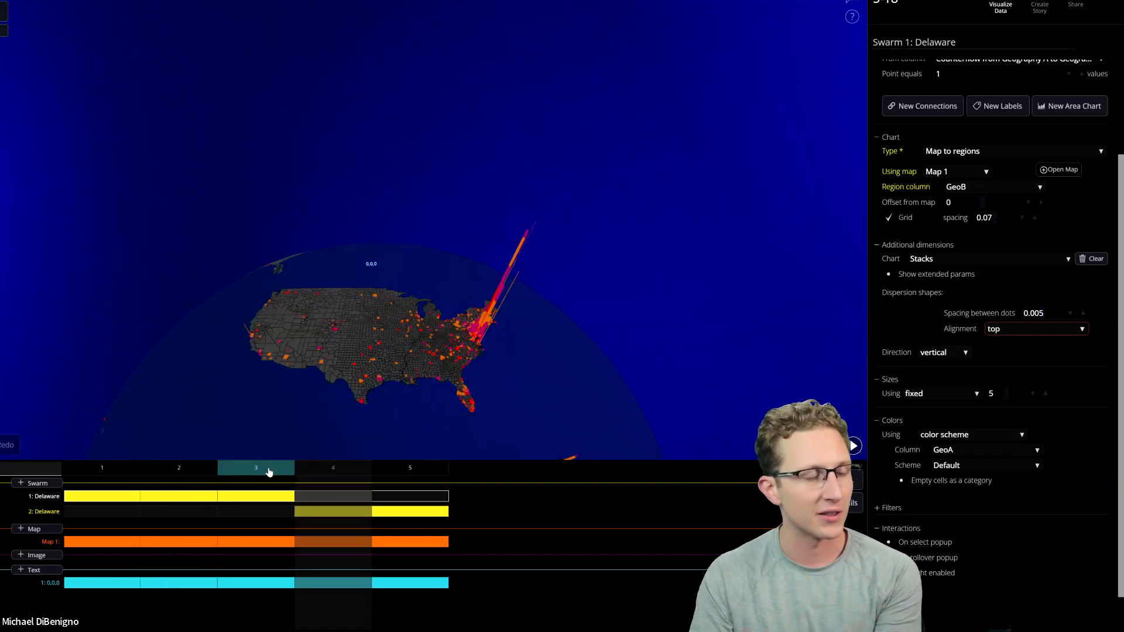
click(171, 468)
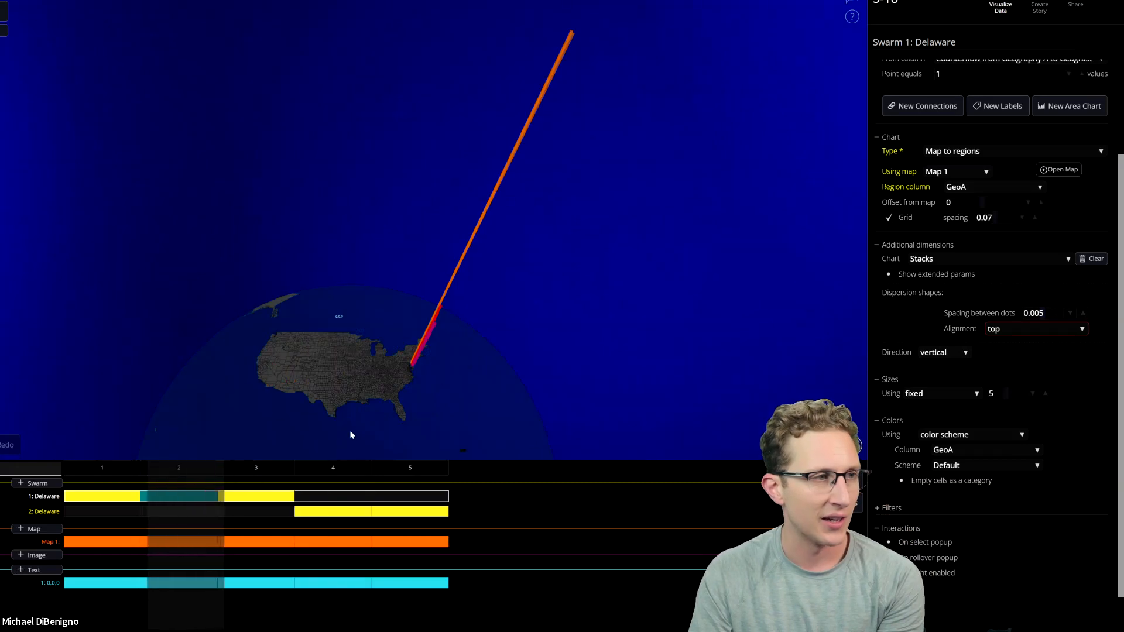